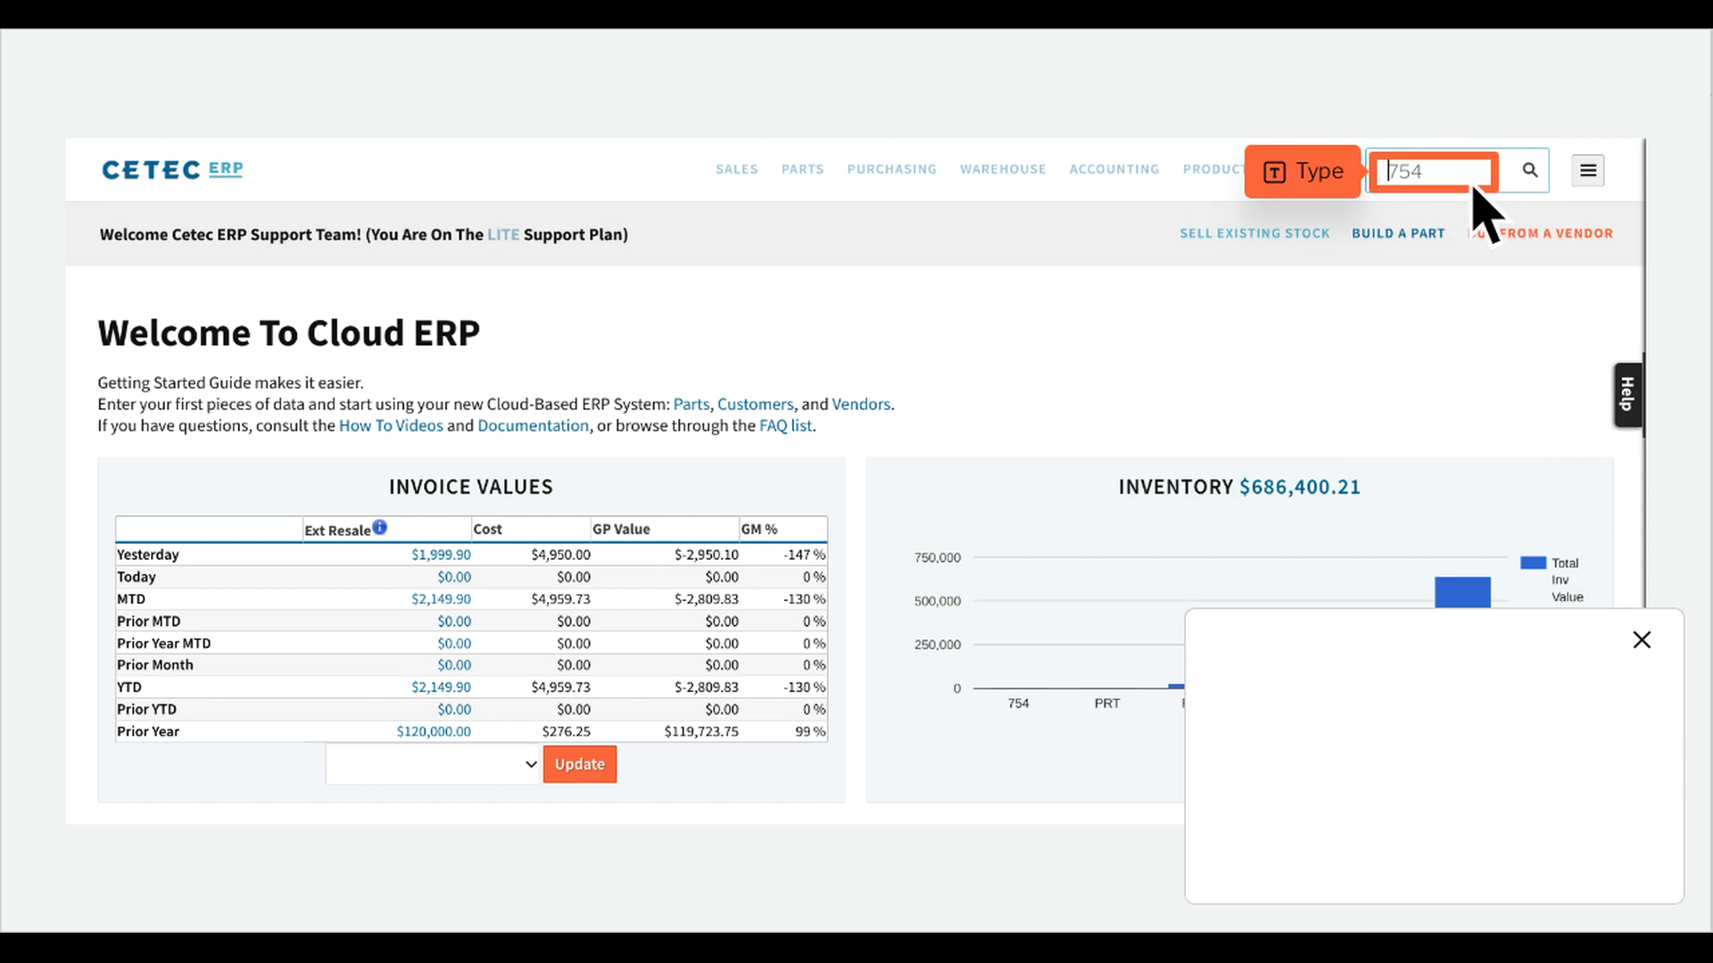
Find part 754-96-1 and show its Pricing page
text(754)
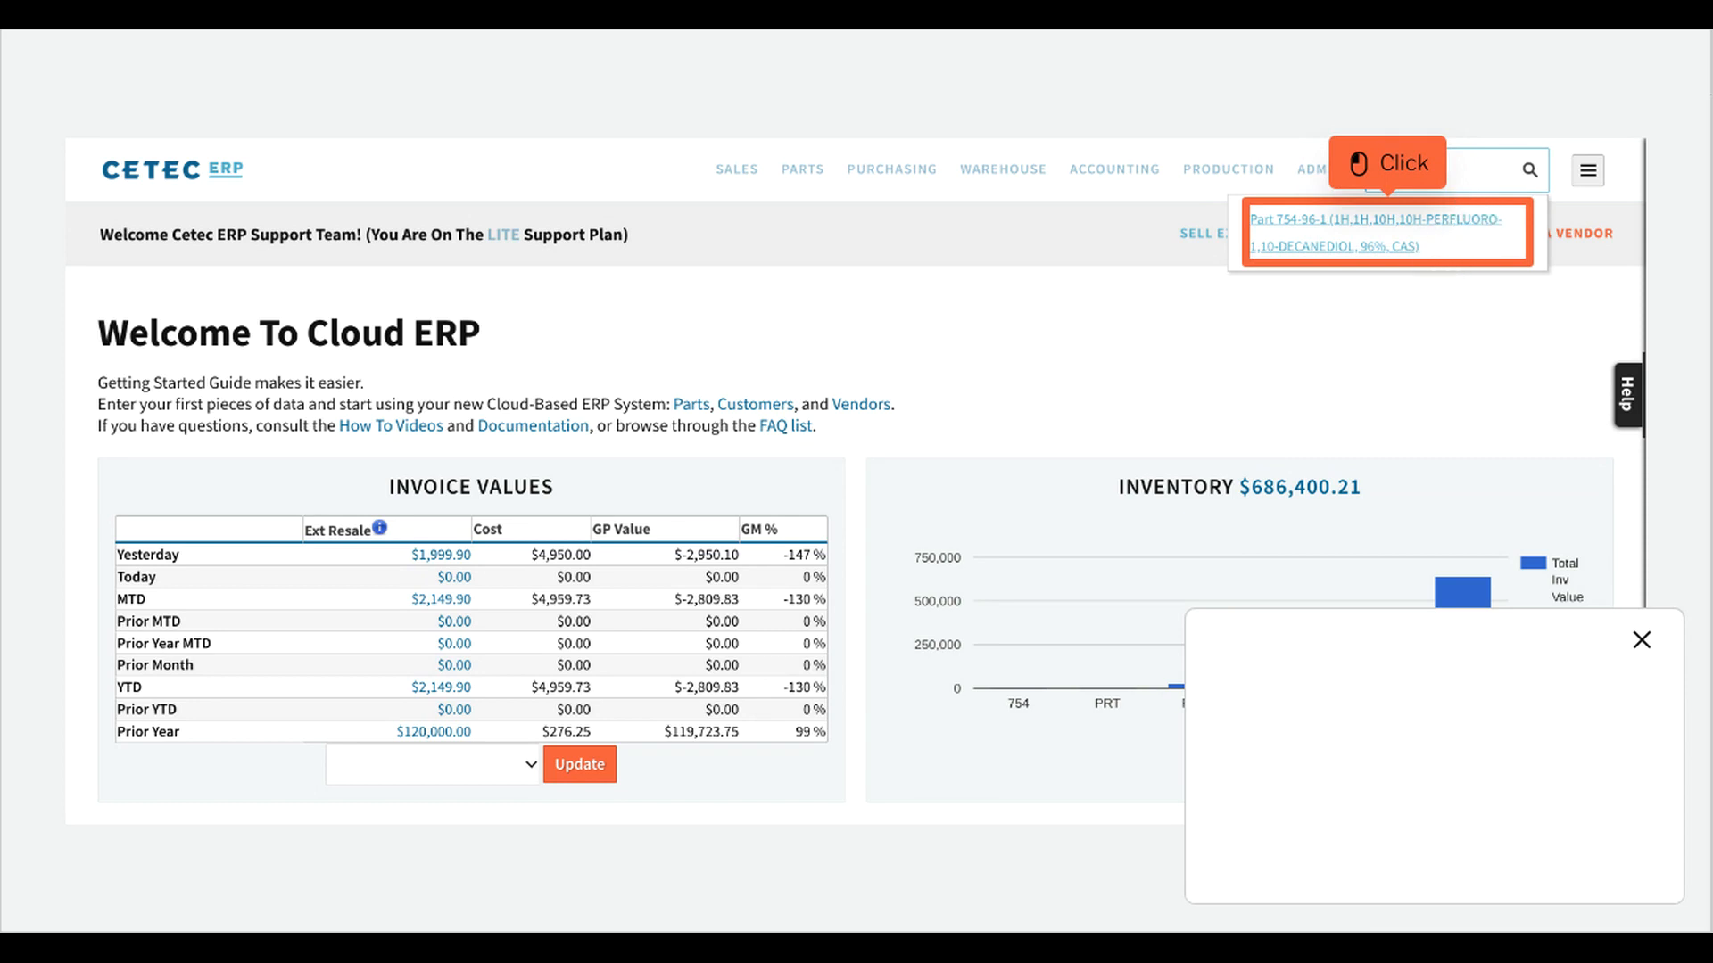
click(1421, 246)
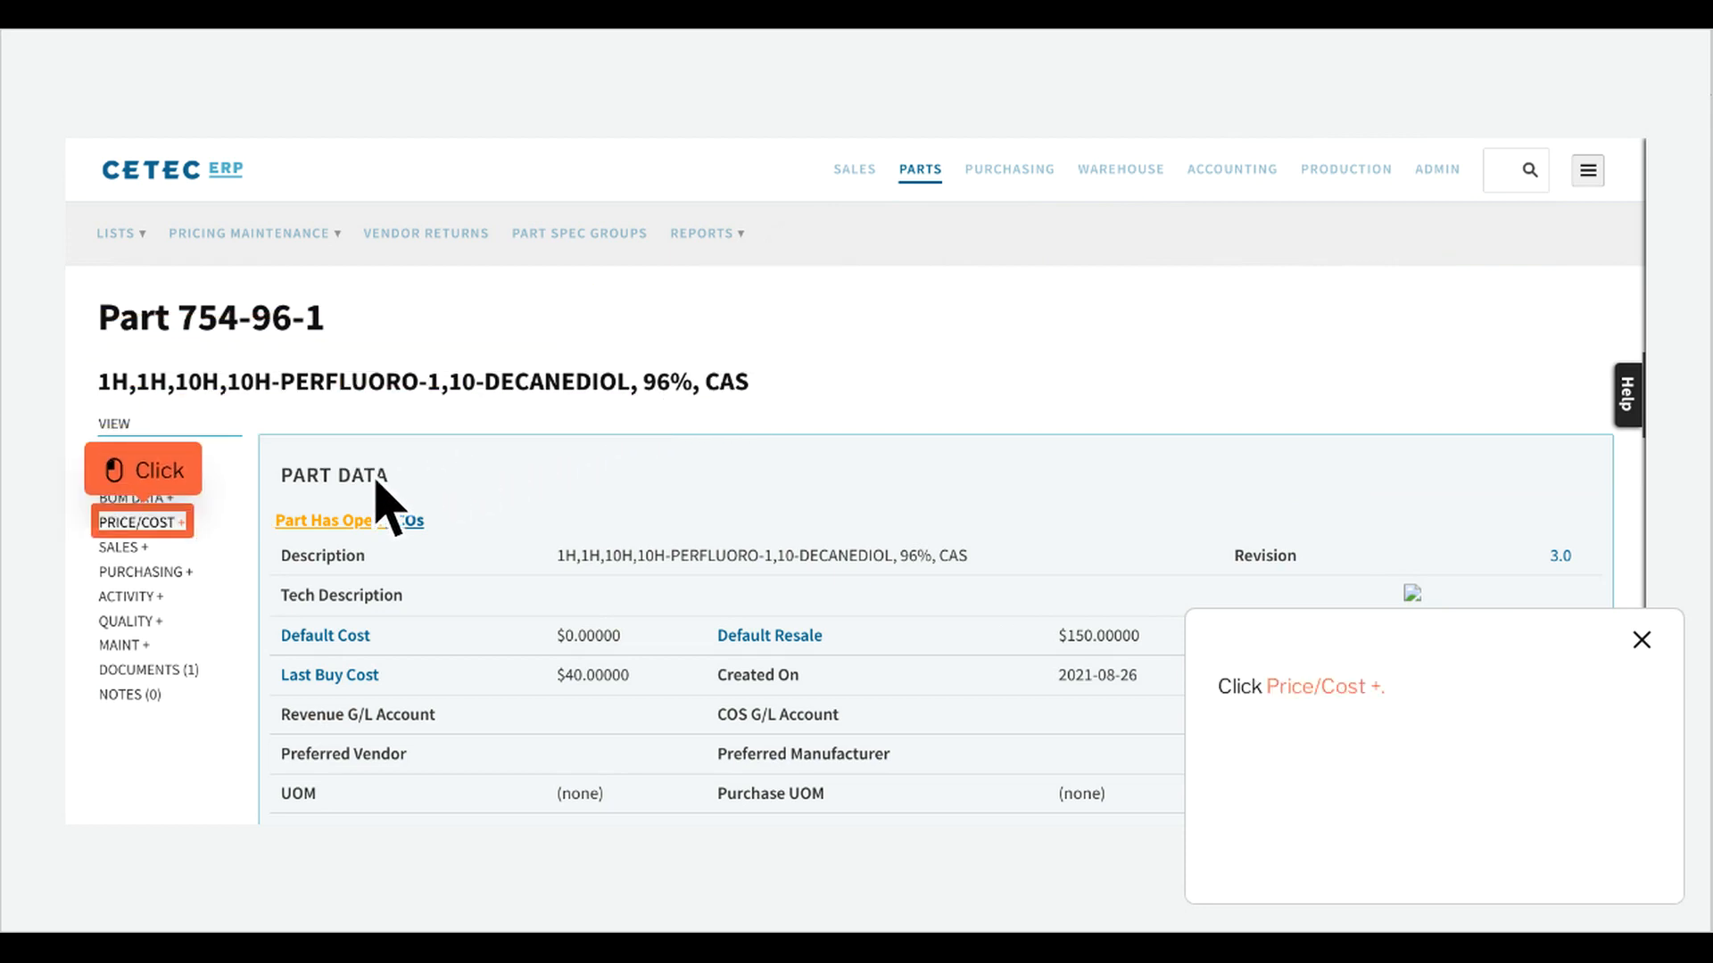
click(175, 537)
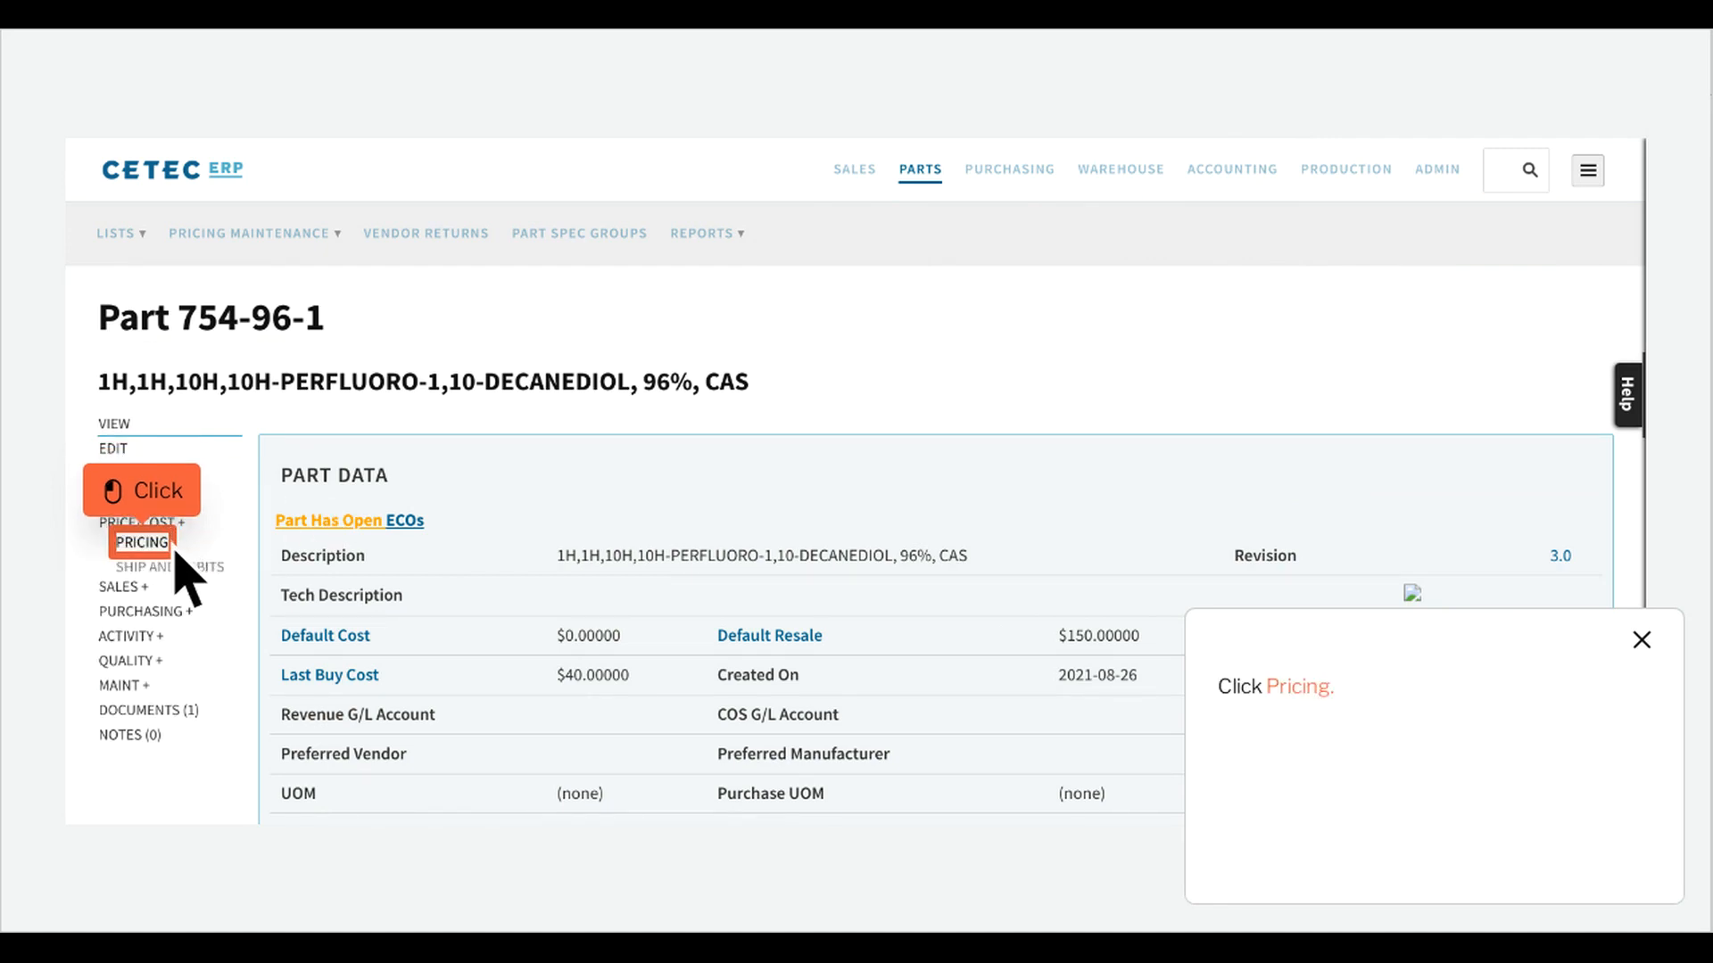
click(171, 550)
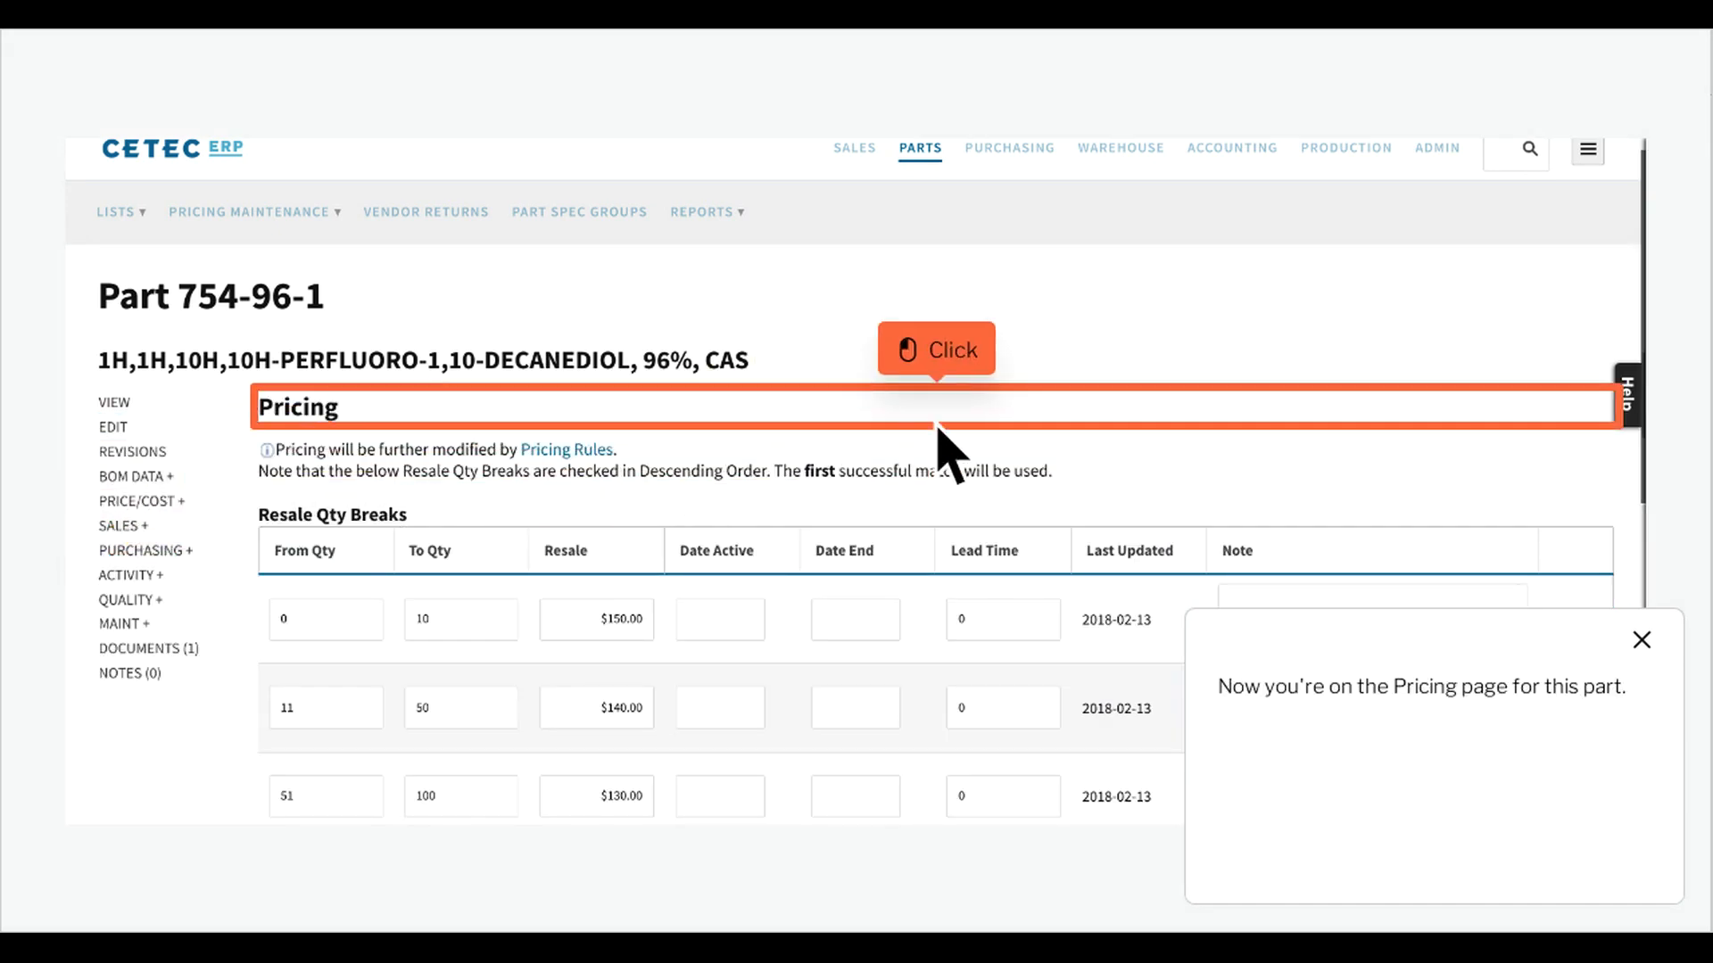
click(970, 424)
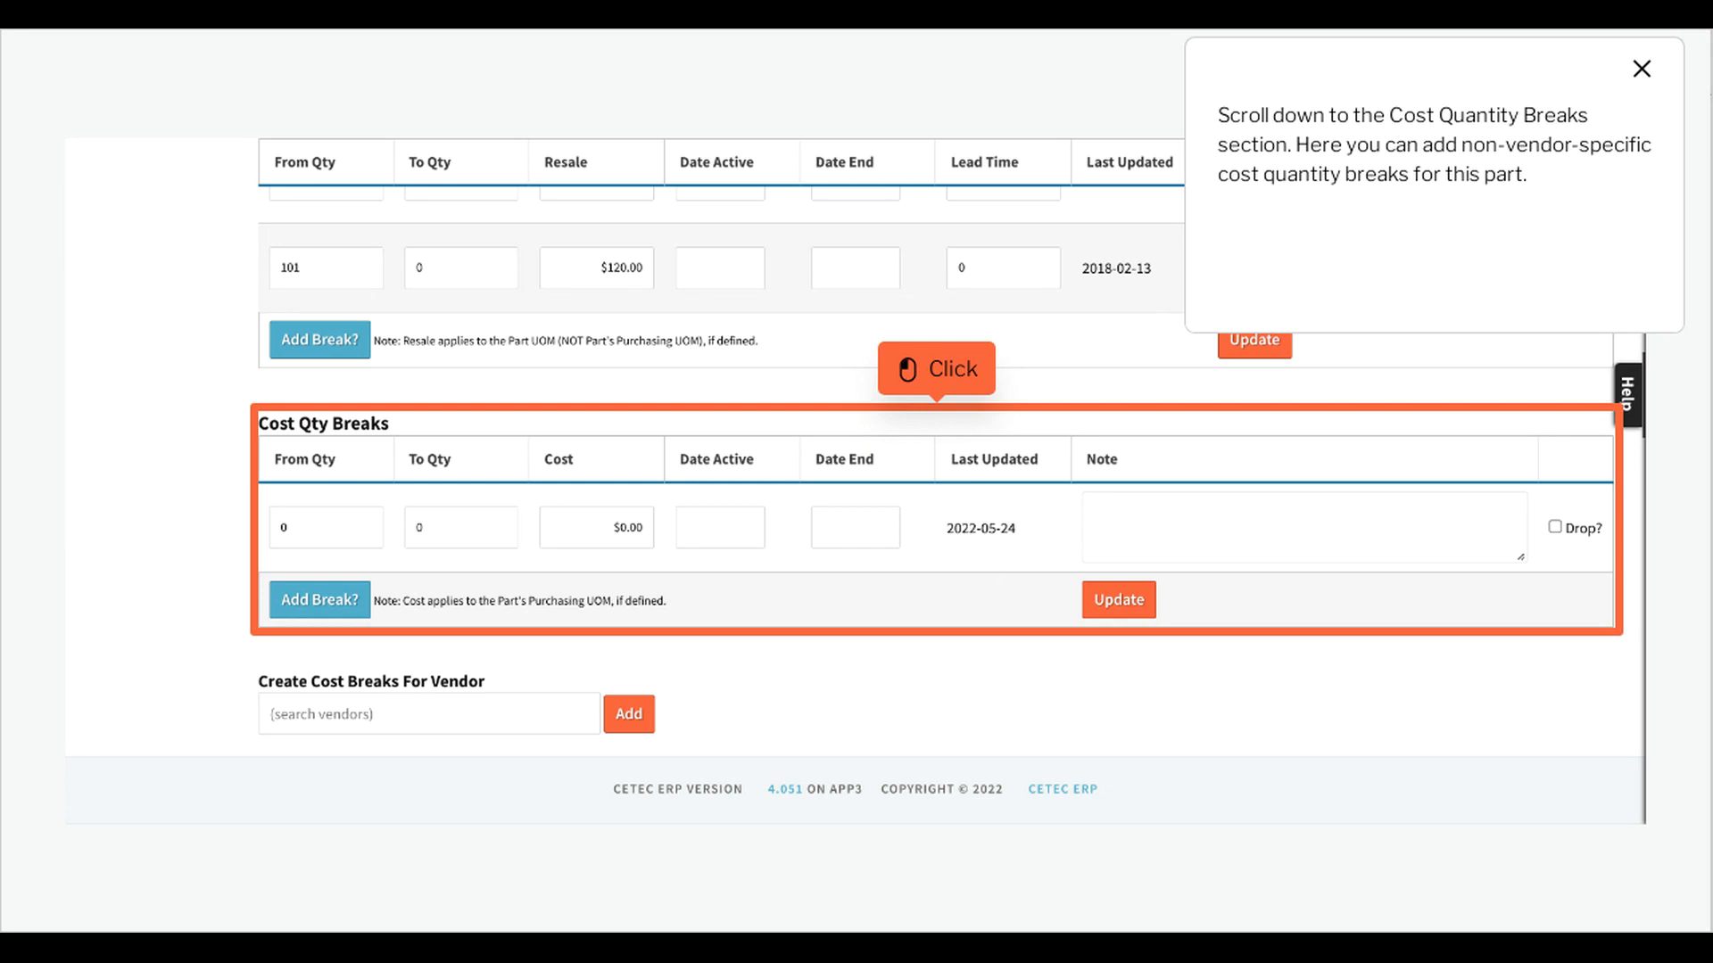
Set the part's general cost quantity break to quantities 1 through 25 at a cost of $3
click(969, 535)
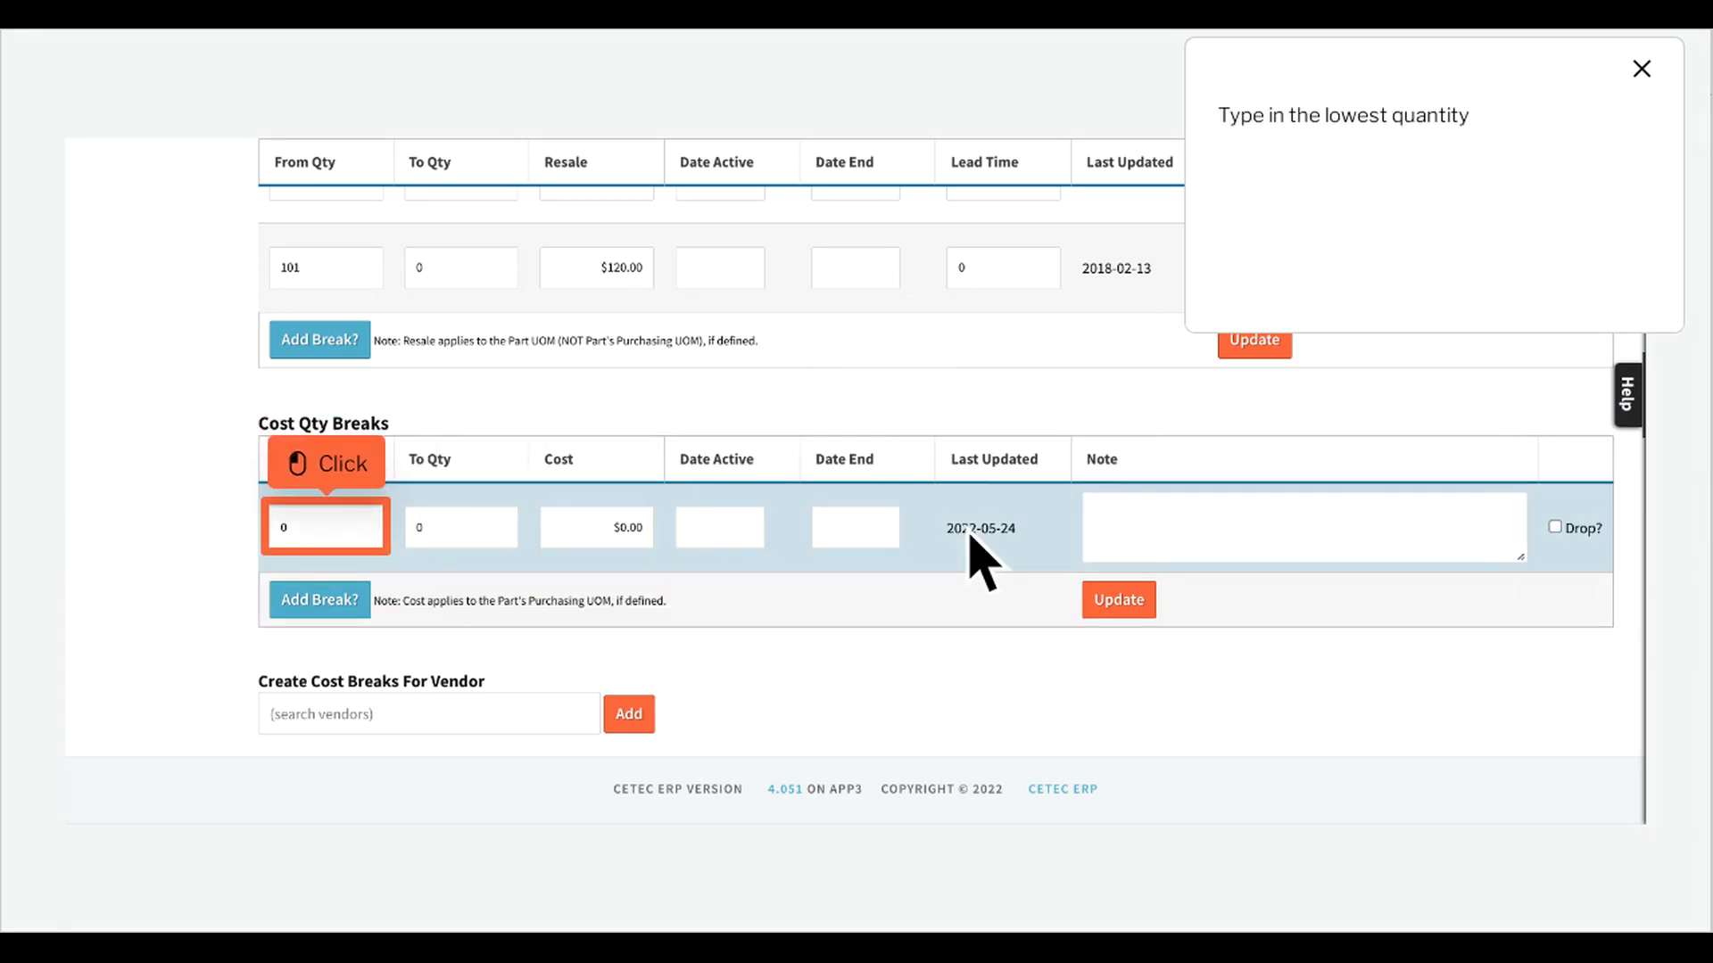
click(360, 546)
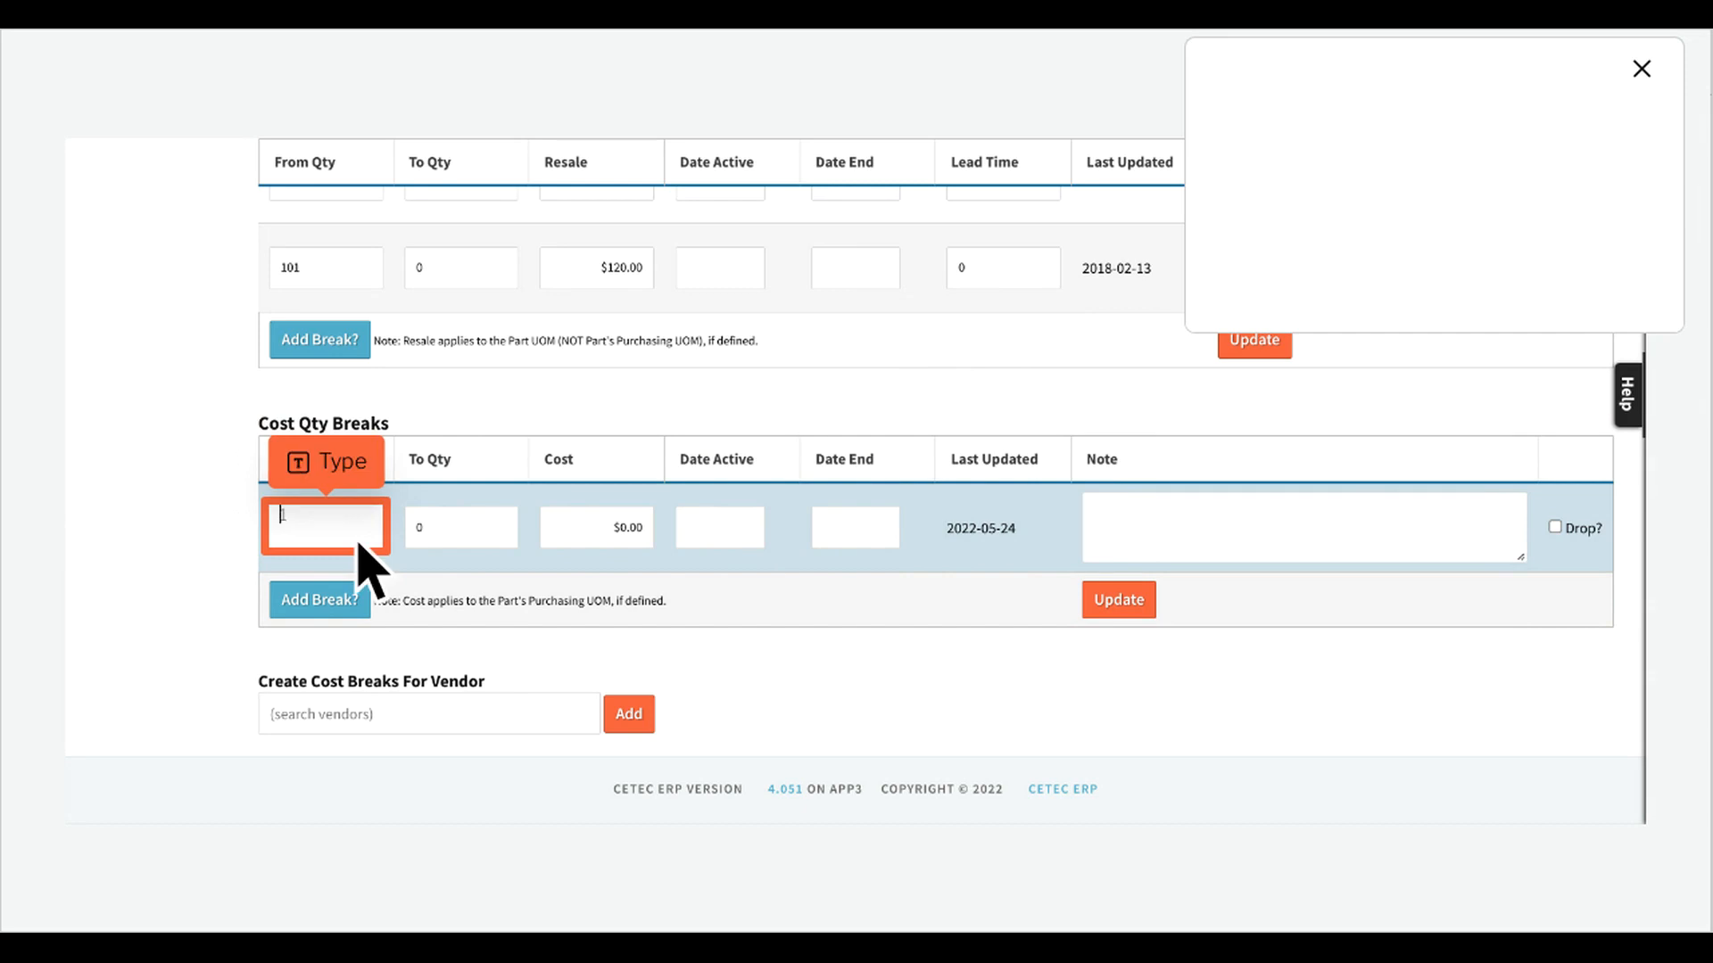
text(1)
key(Tab)
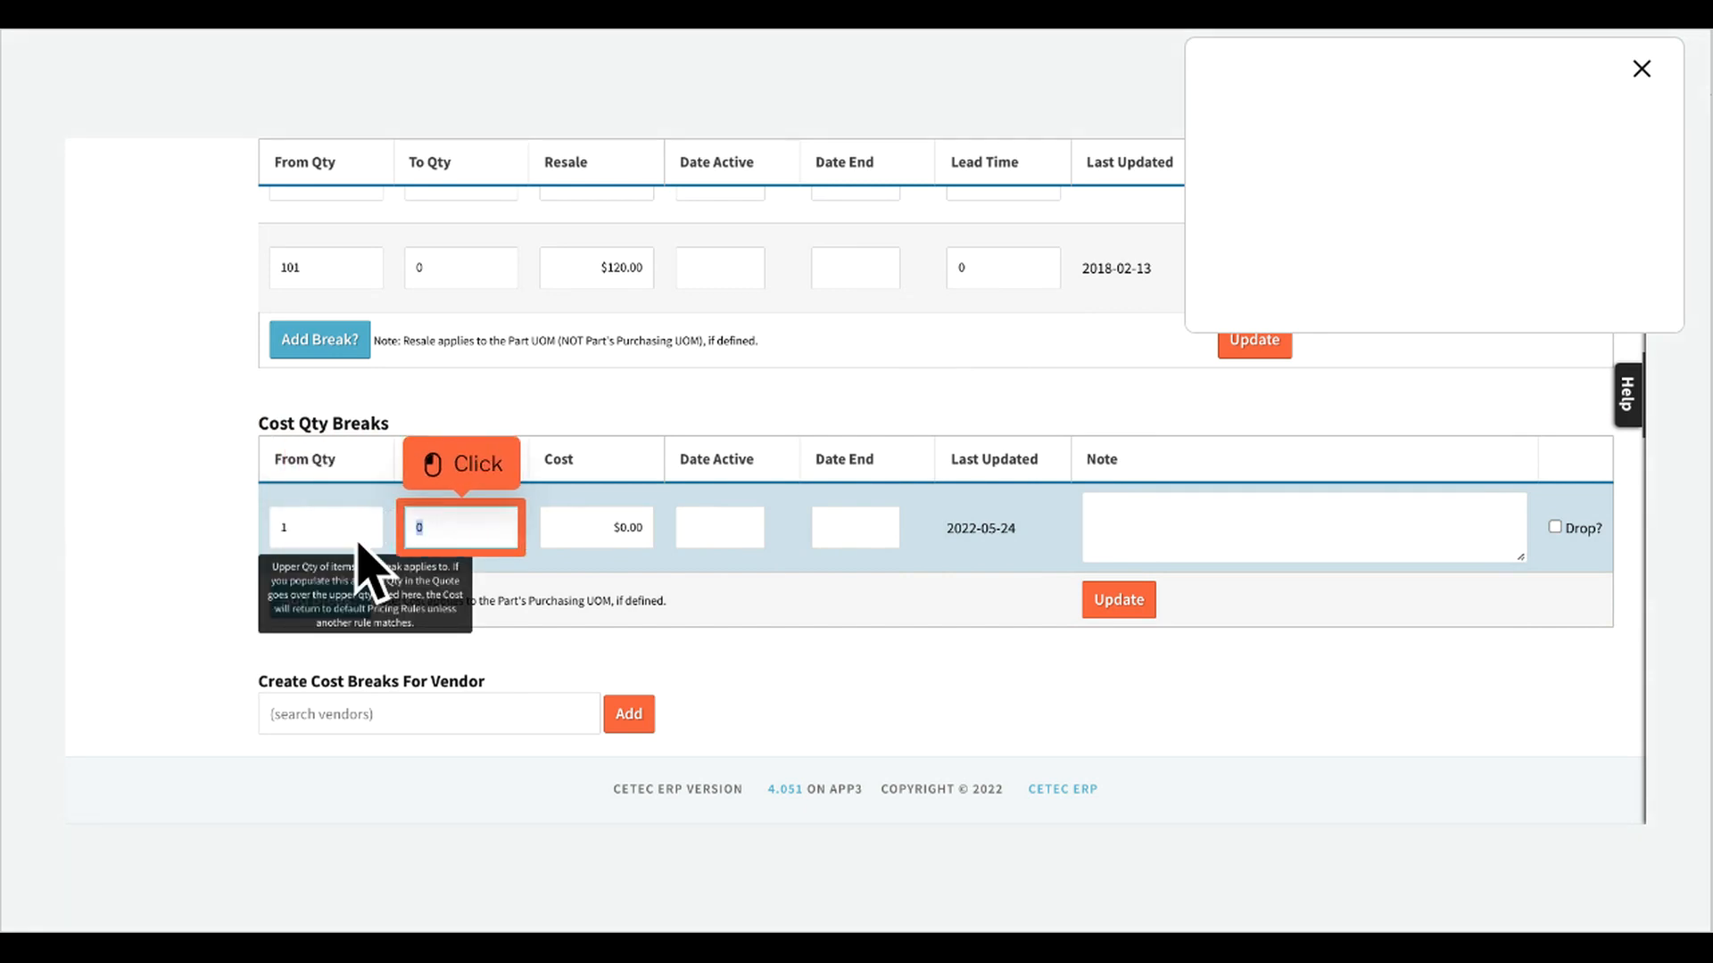
click(495, 546)
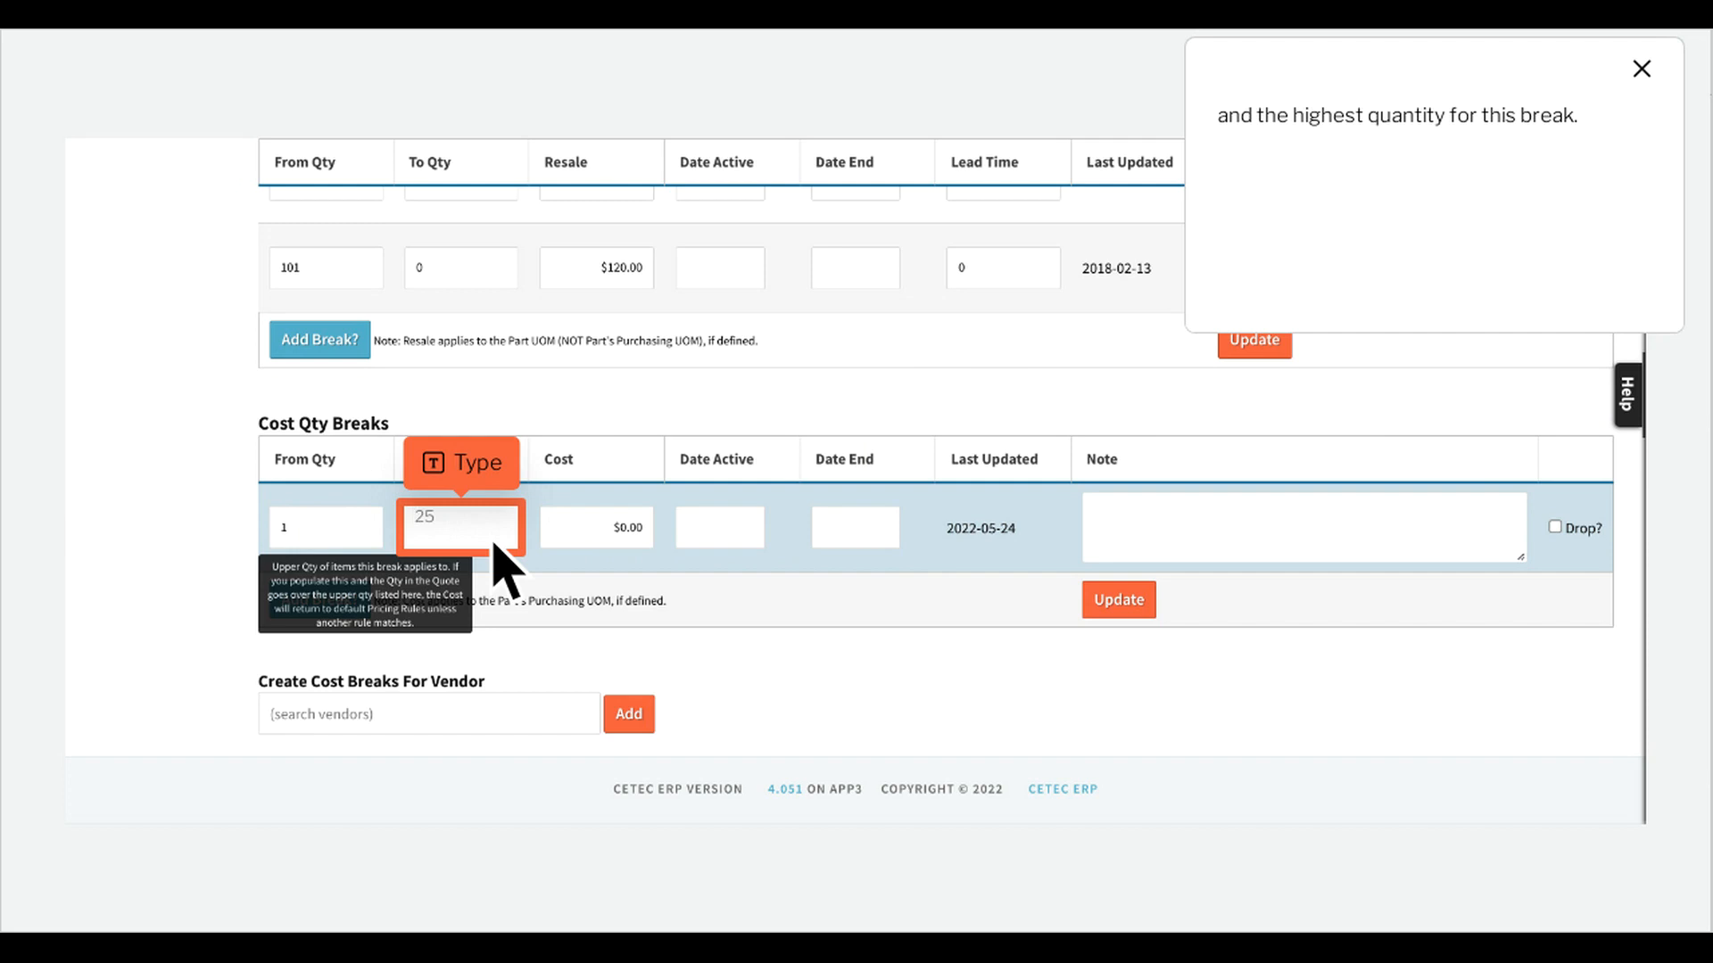
text(25)
key(Tab)
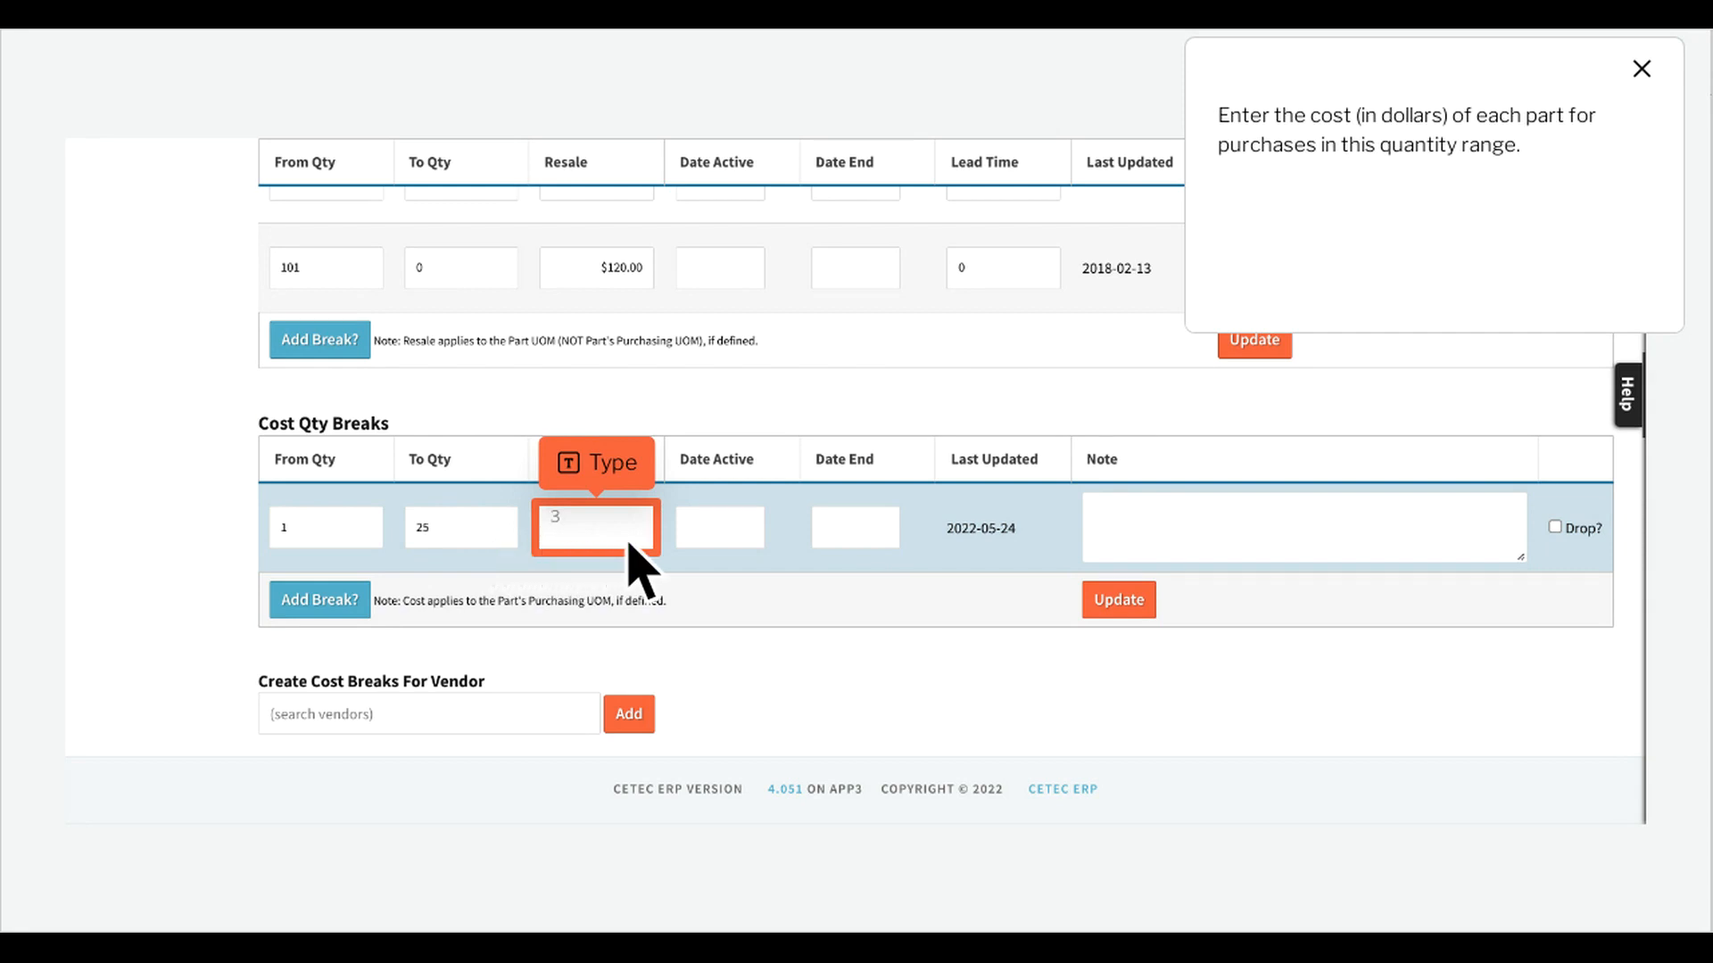
text(3)
key(Tab)
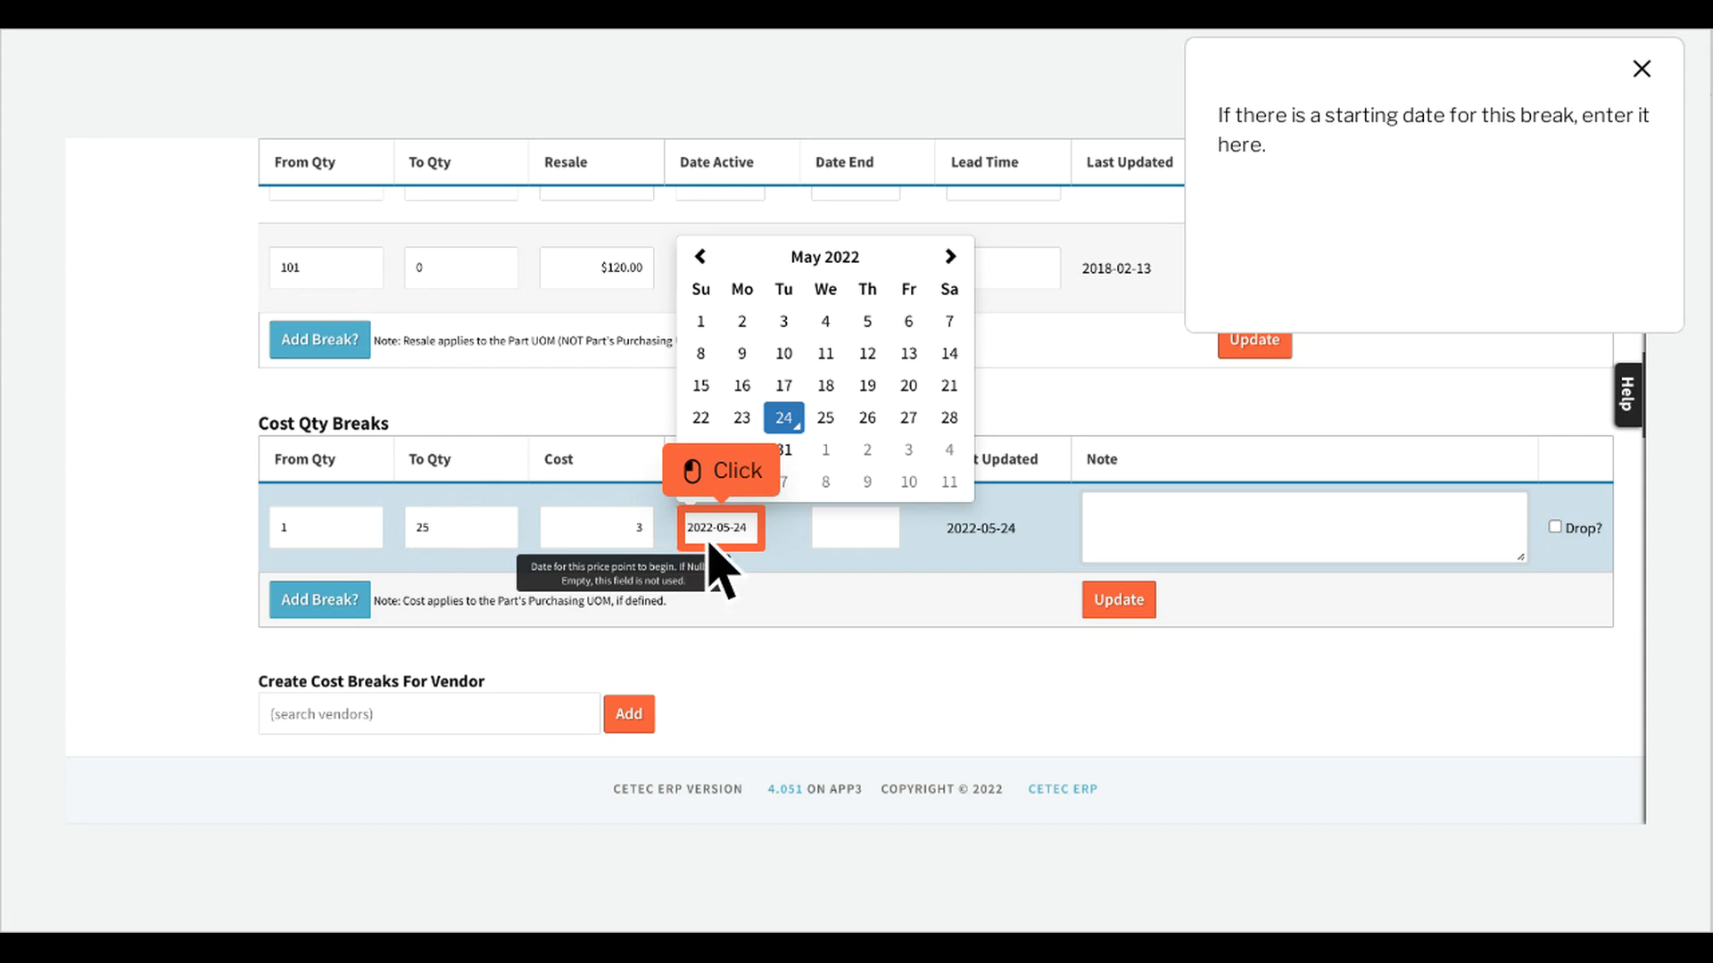
Clear the general cost break's active date so the field is blank
click(754, 543)
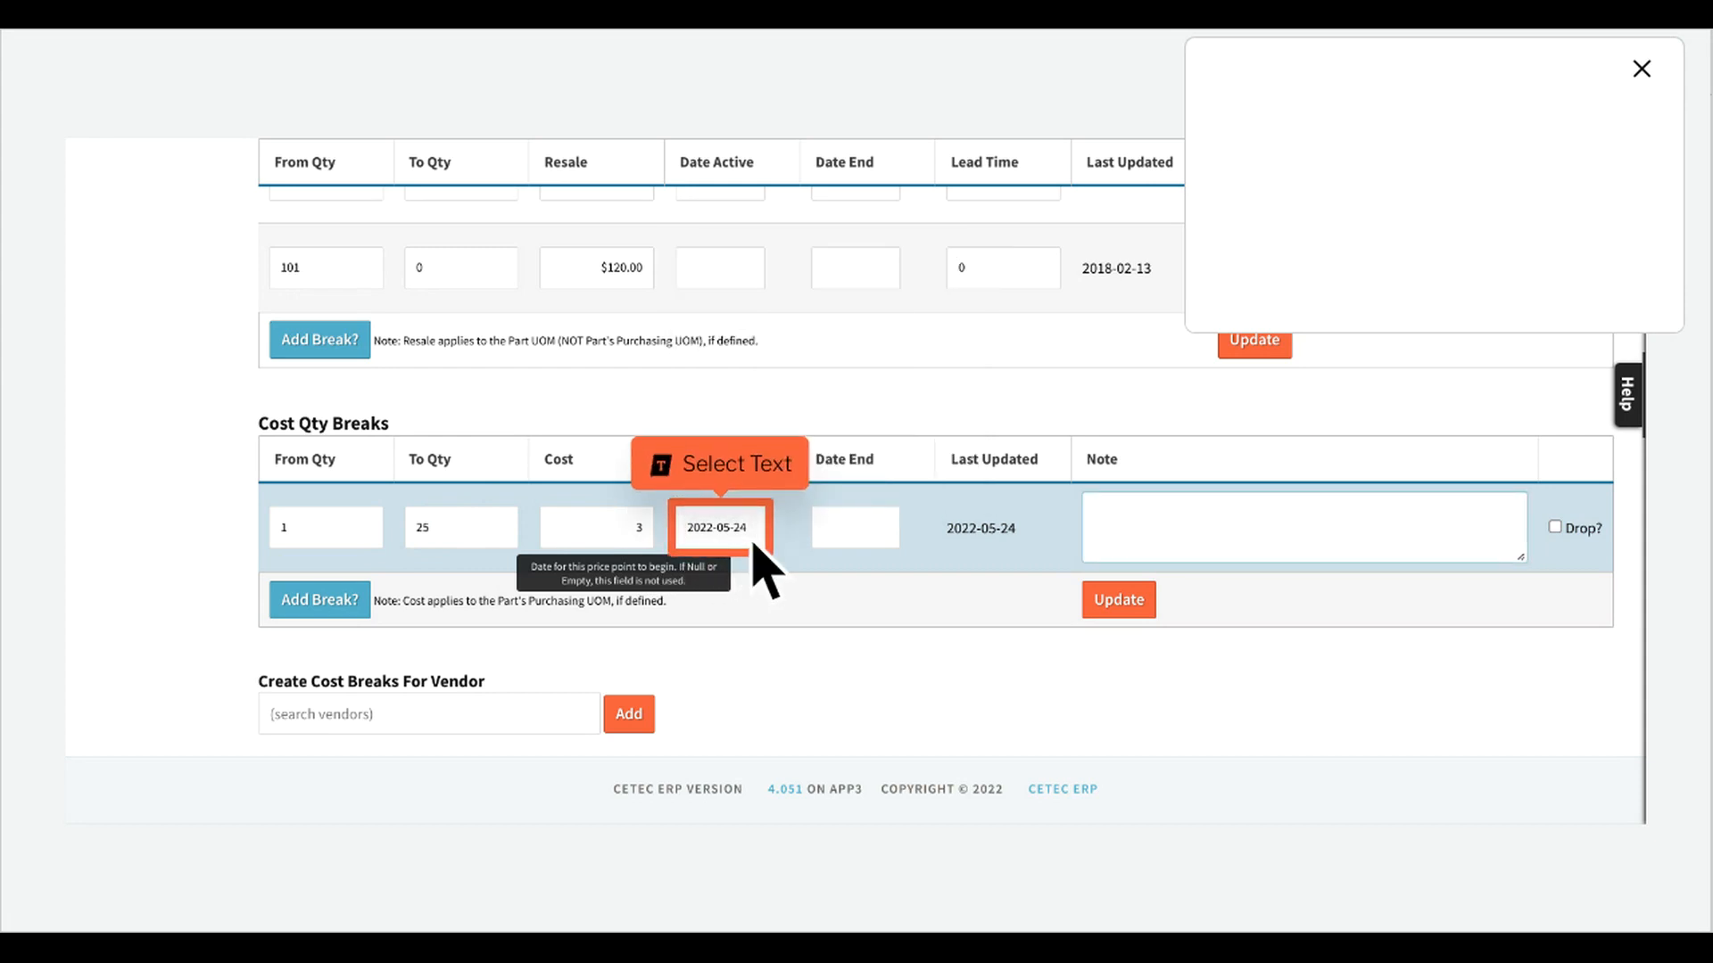
triple_click(754, 545)
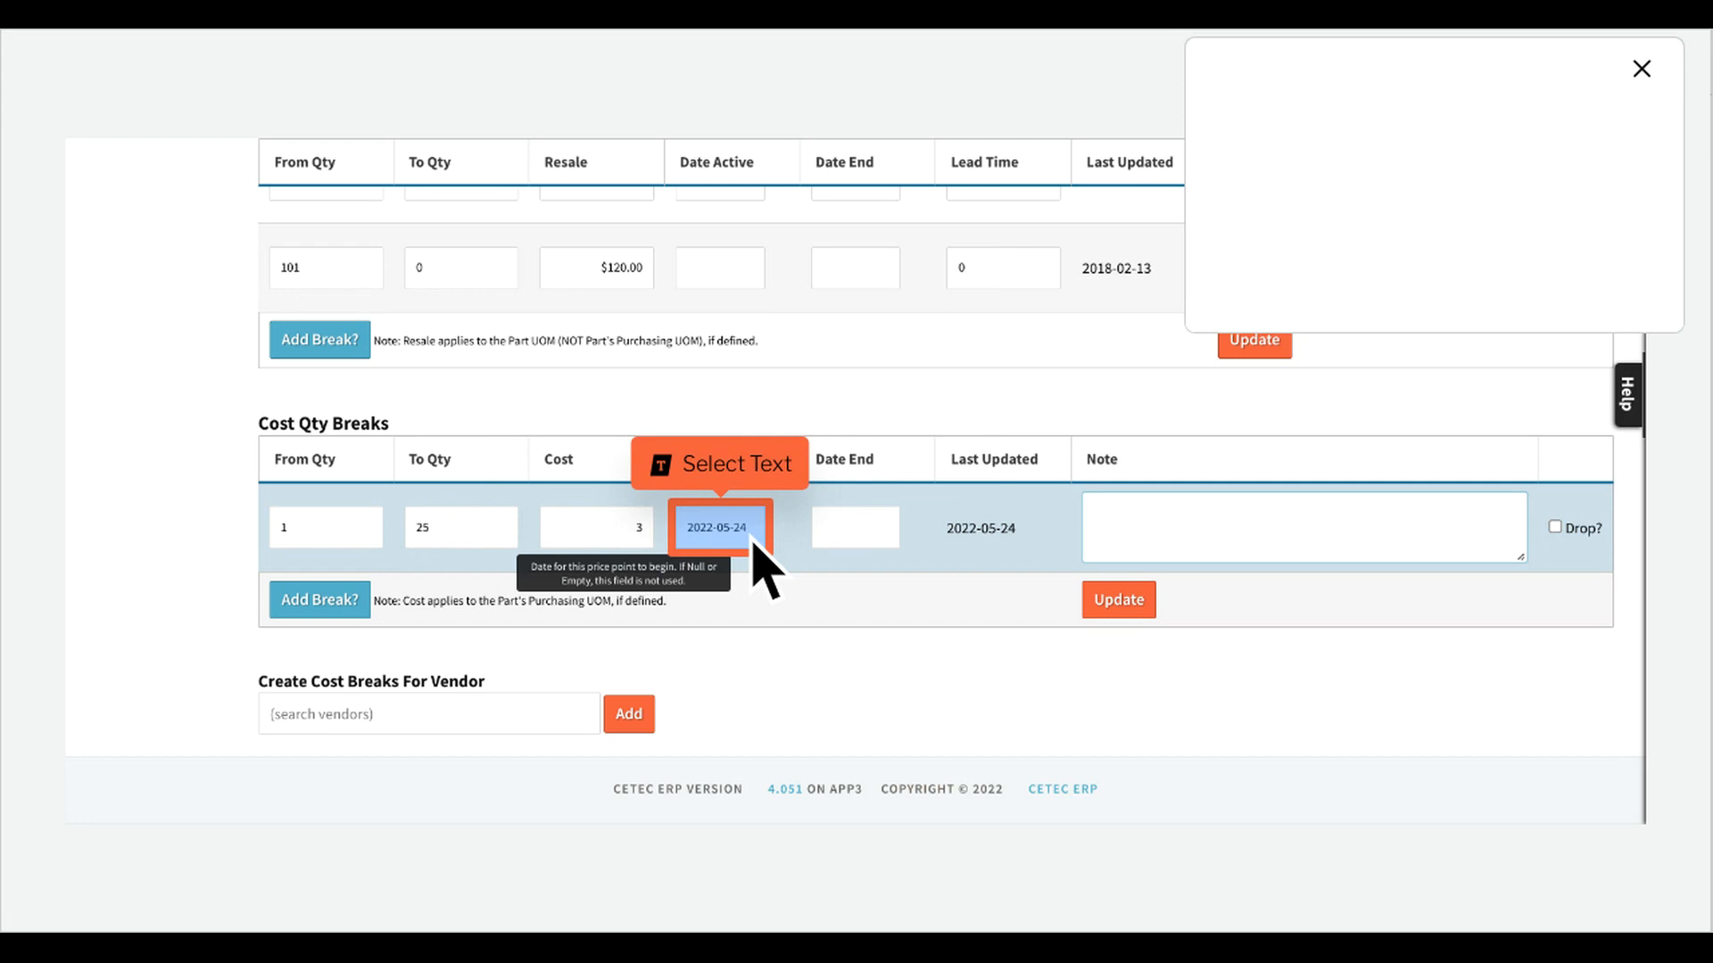
key(BackSpace)
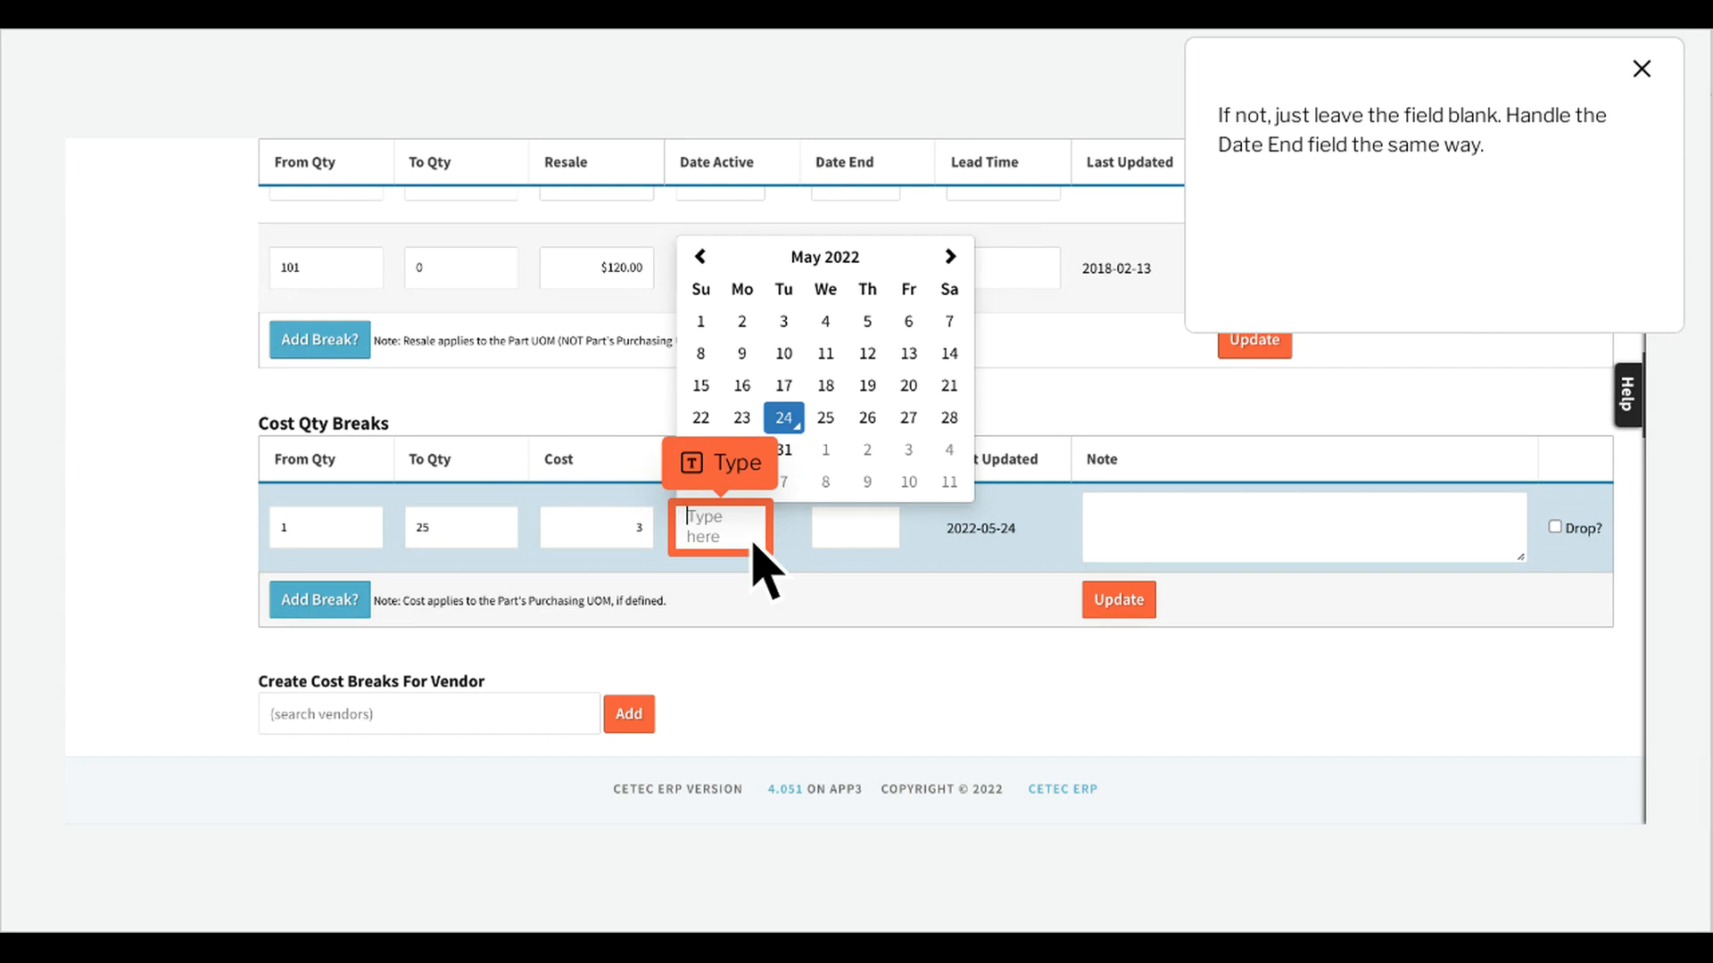
text(something)
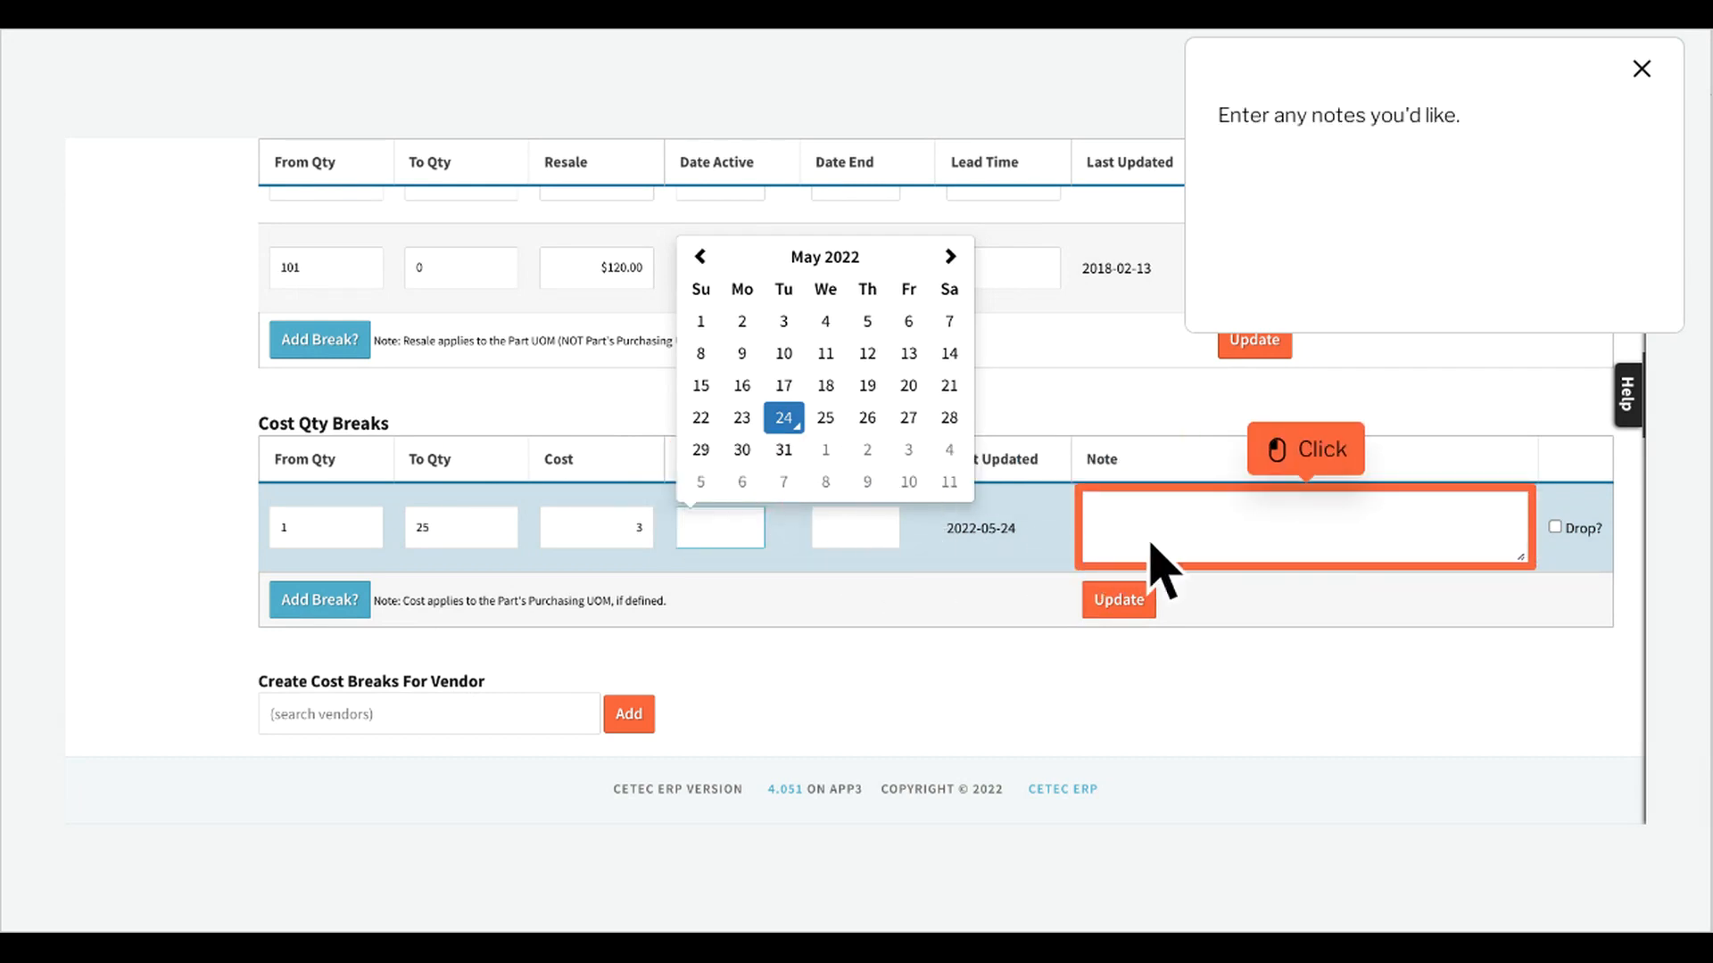
Add the note "note" to the general cost break and save the cost quantity breaks
click(1351, 571)
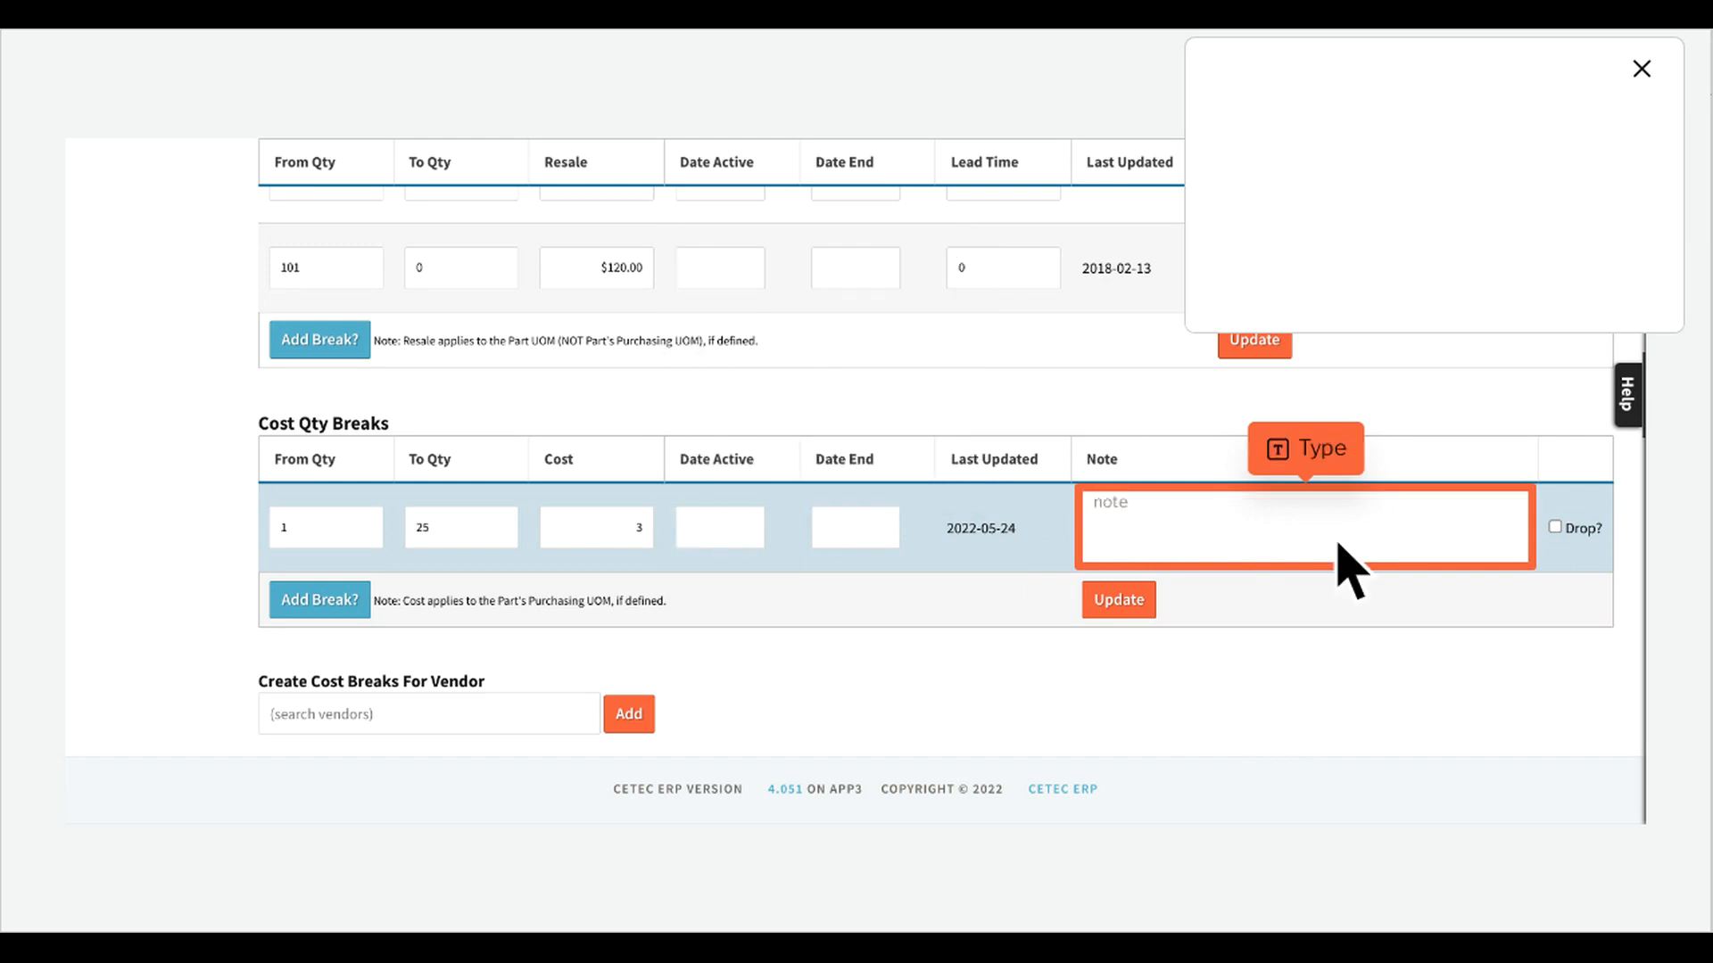
text(note)
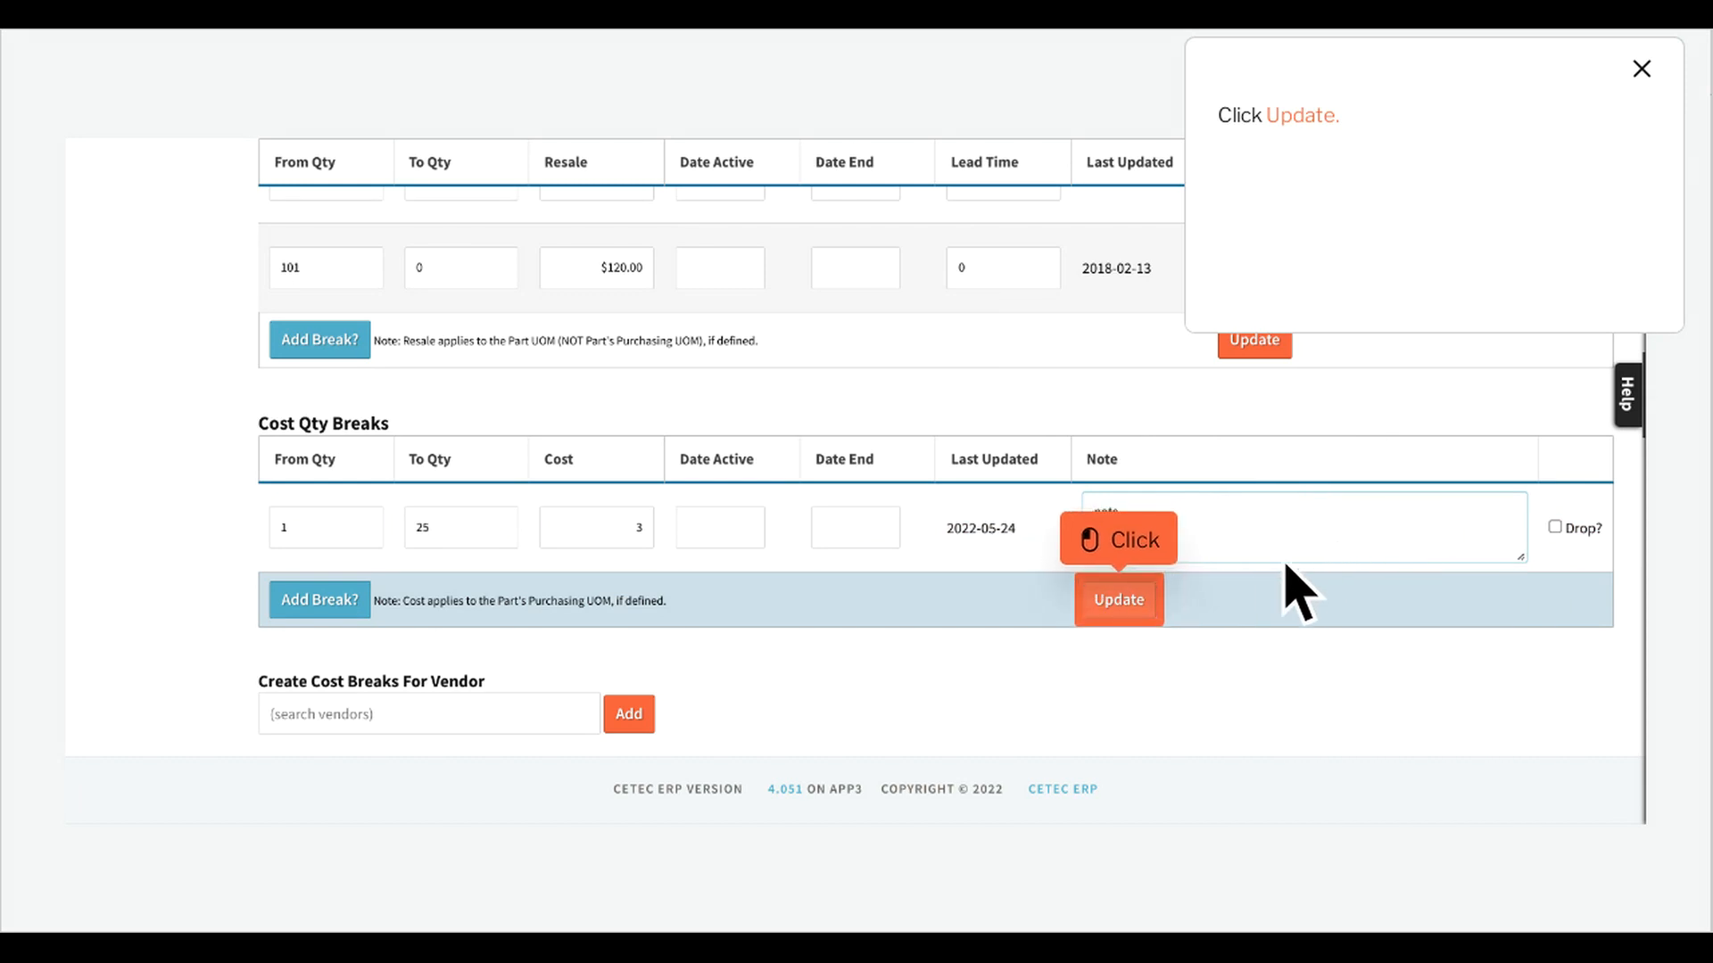
click(1150, 615)
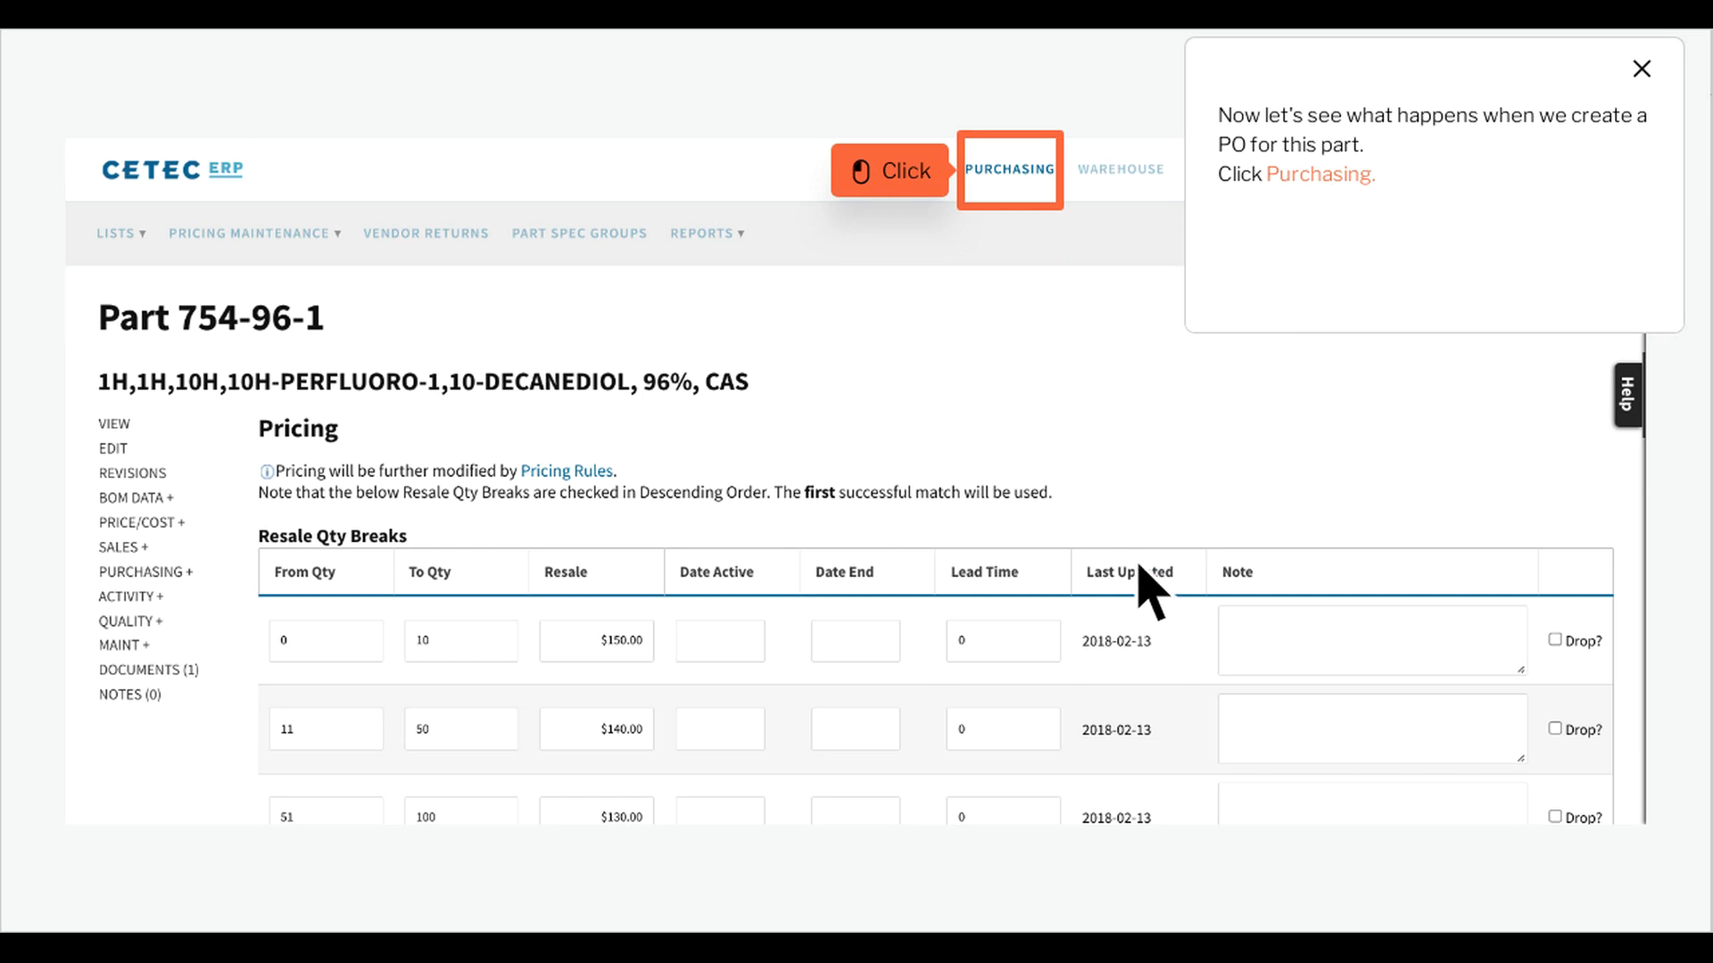
Create a new purchase quote (PQuote)
click(1043, 187)
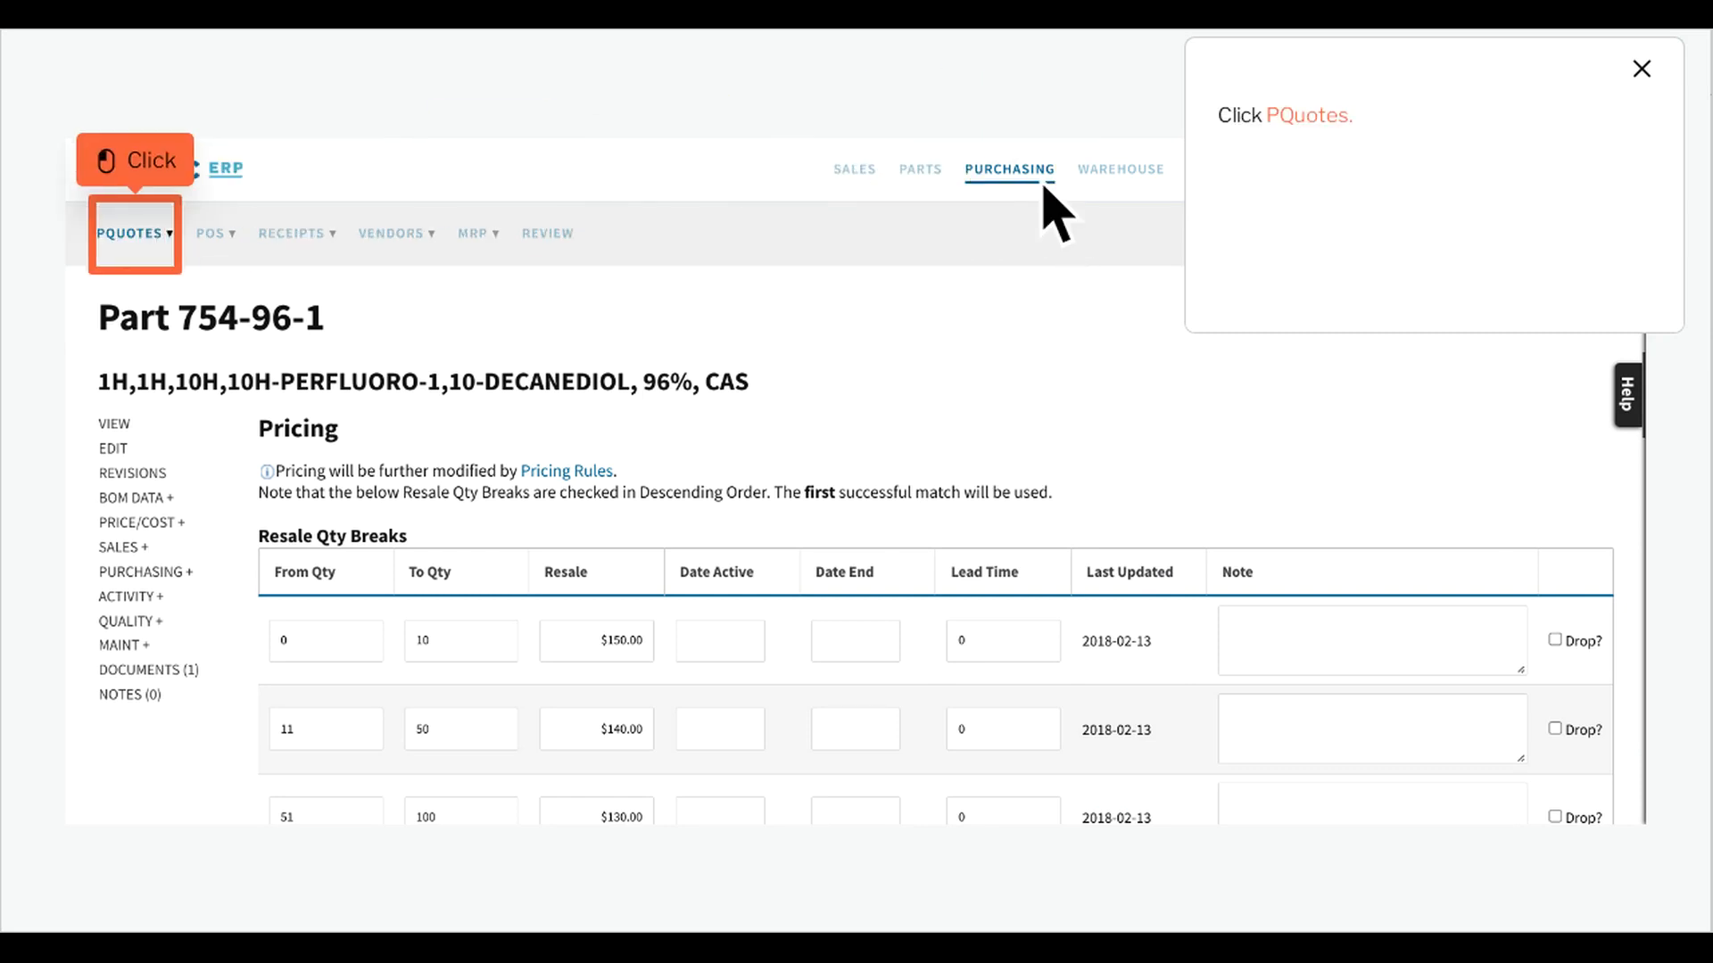
click(169, 254)
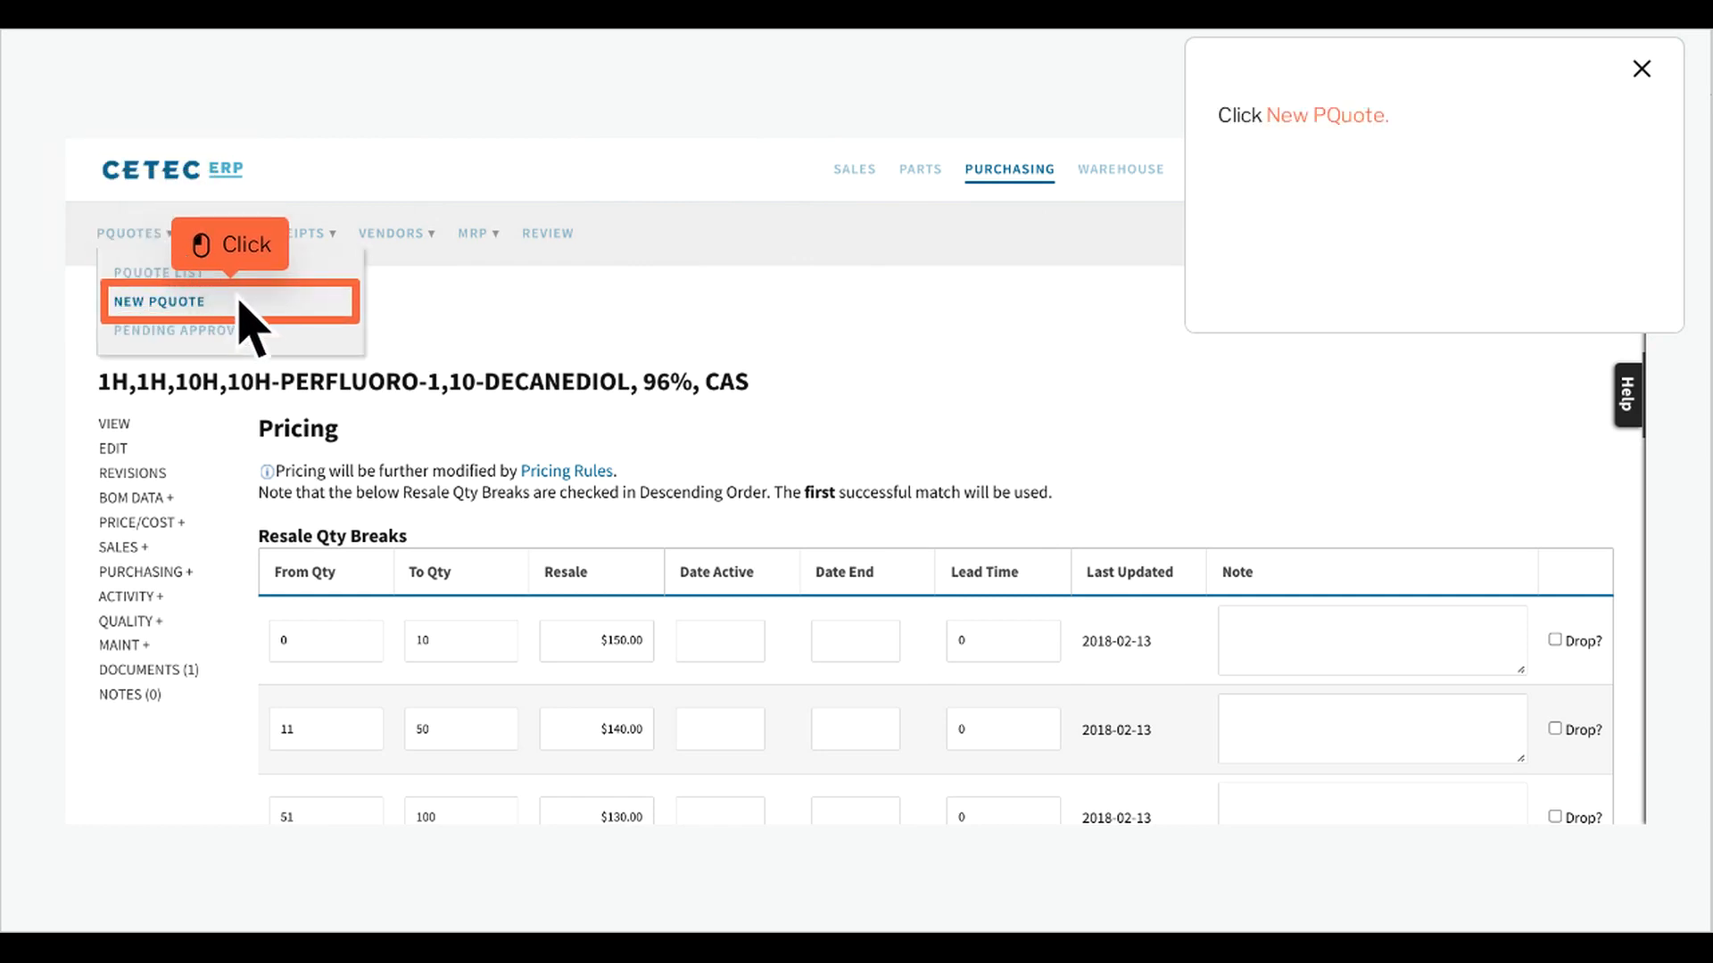
click(262, 314)
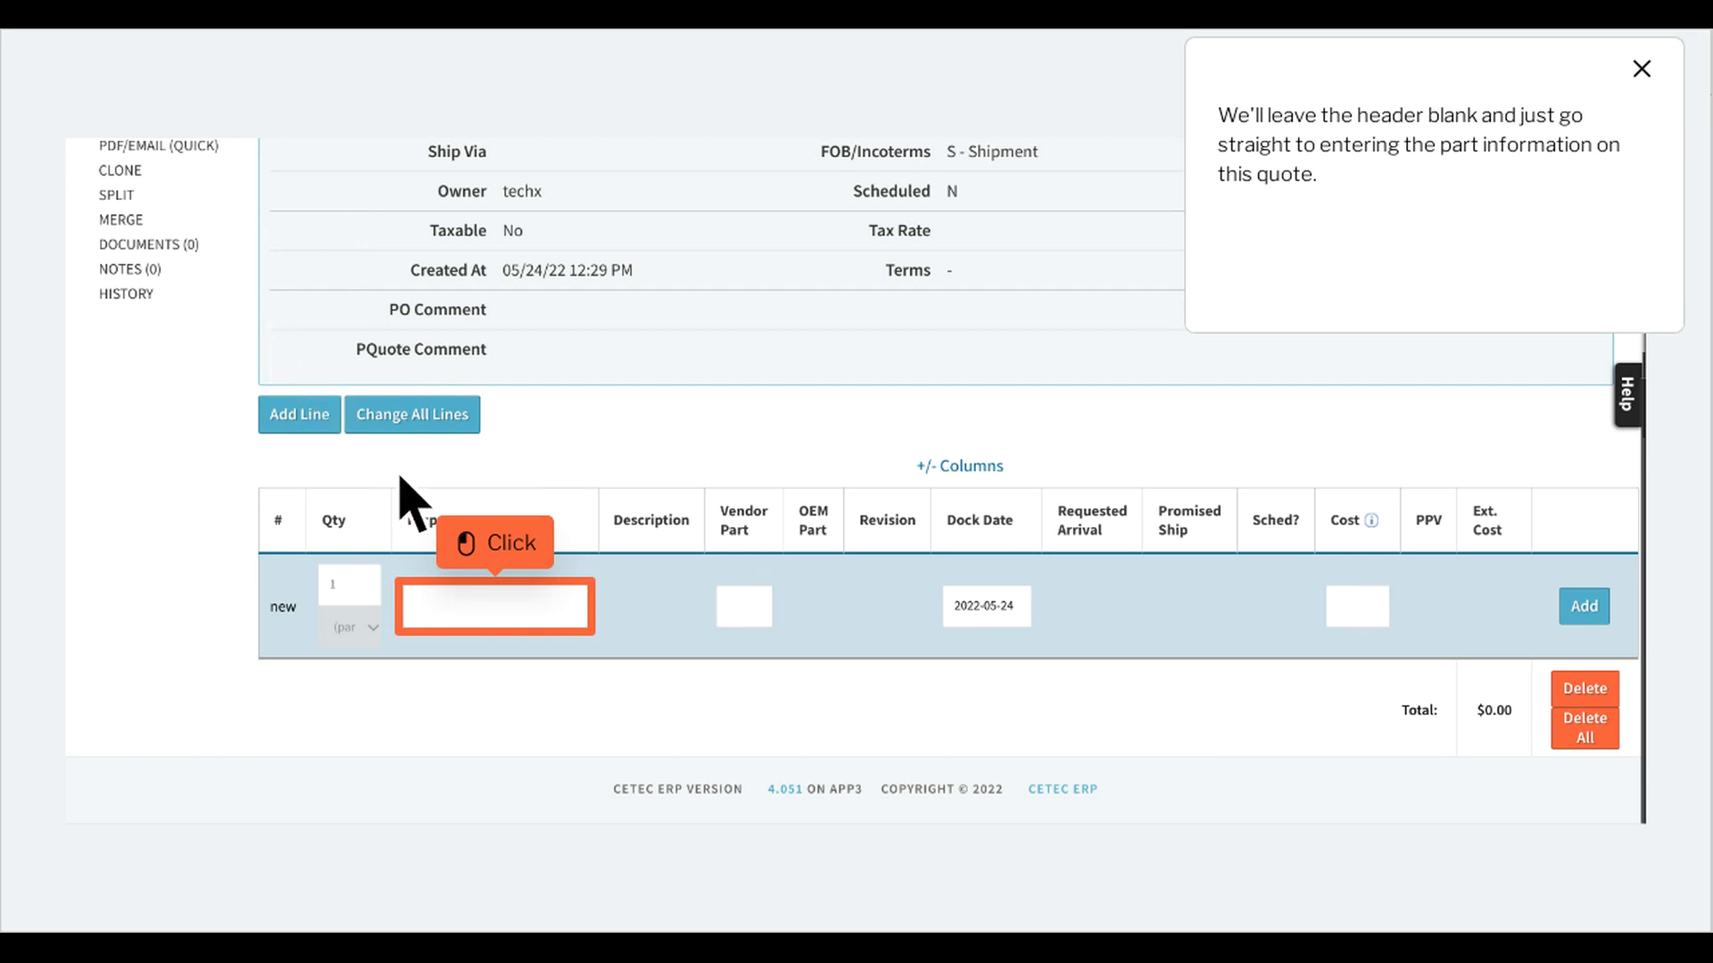
Add a line for part 754-96-1 with quantity 3 to the purchase quote
click(529, 625)
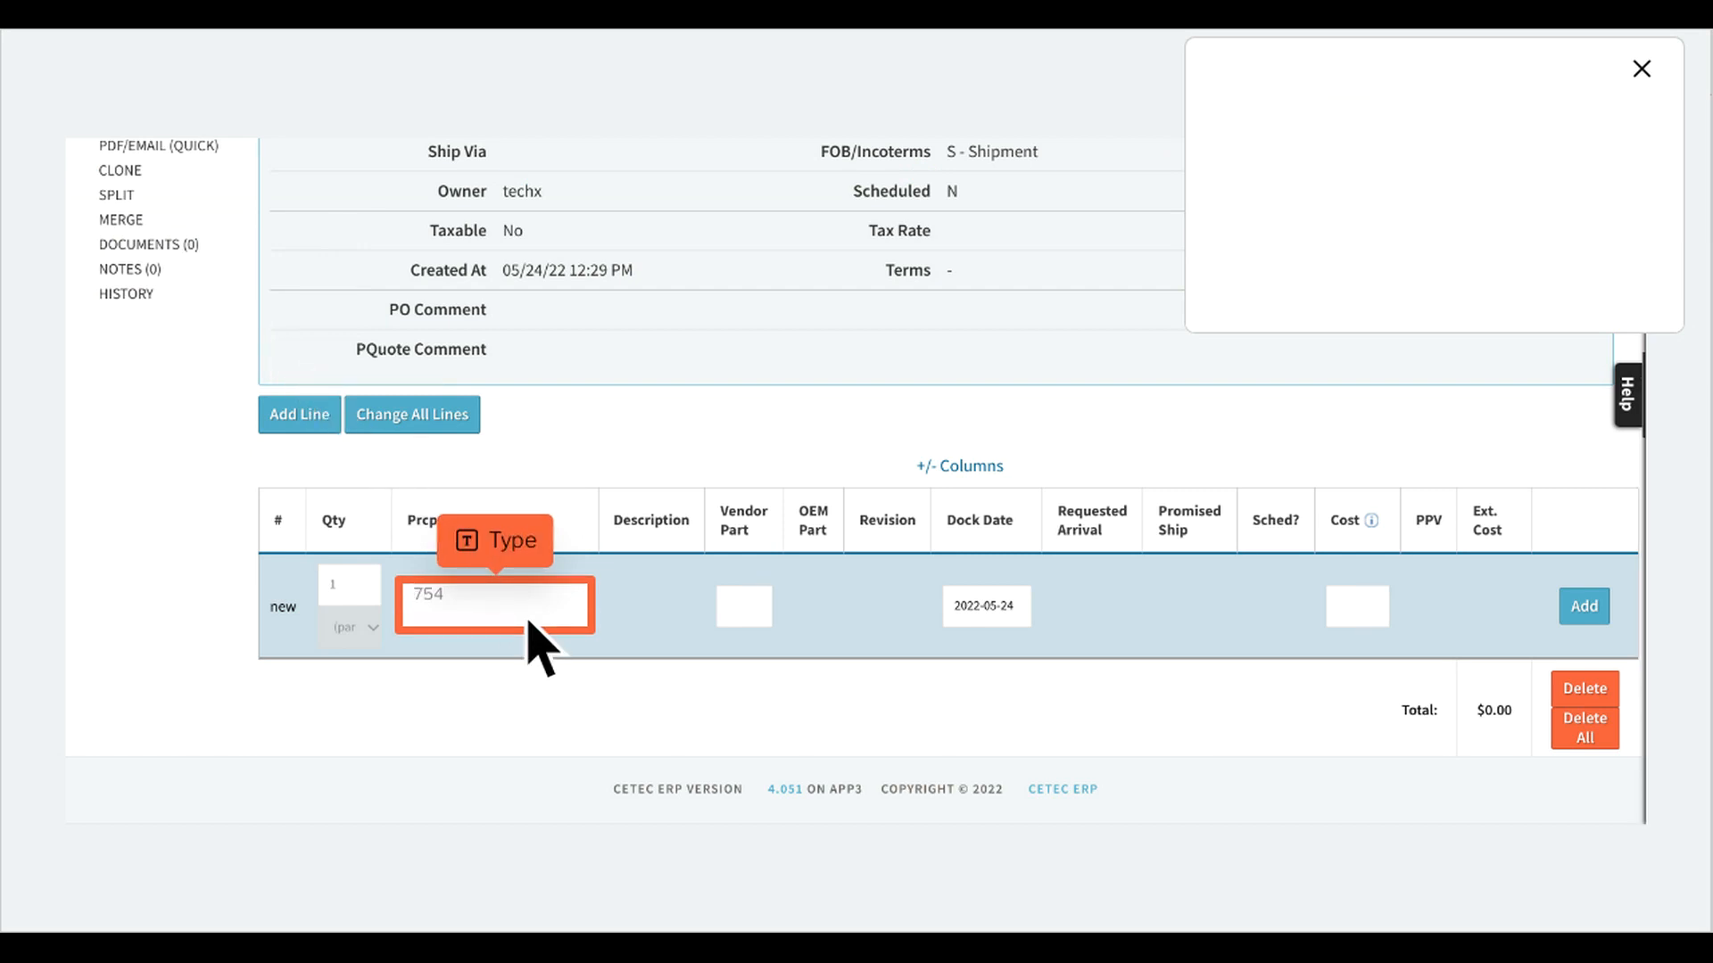
text(754)
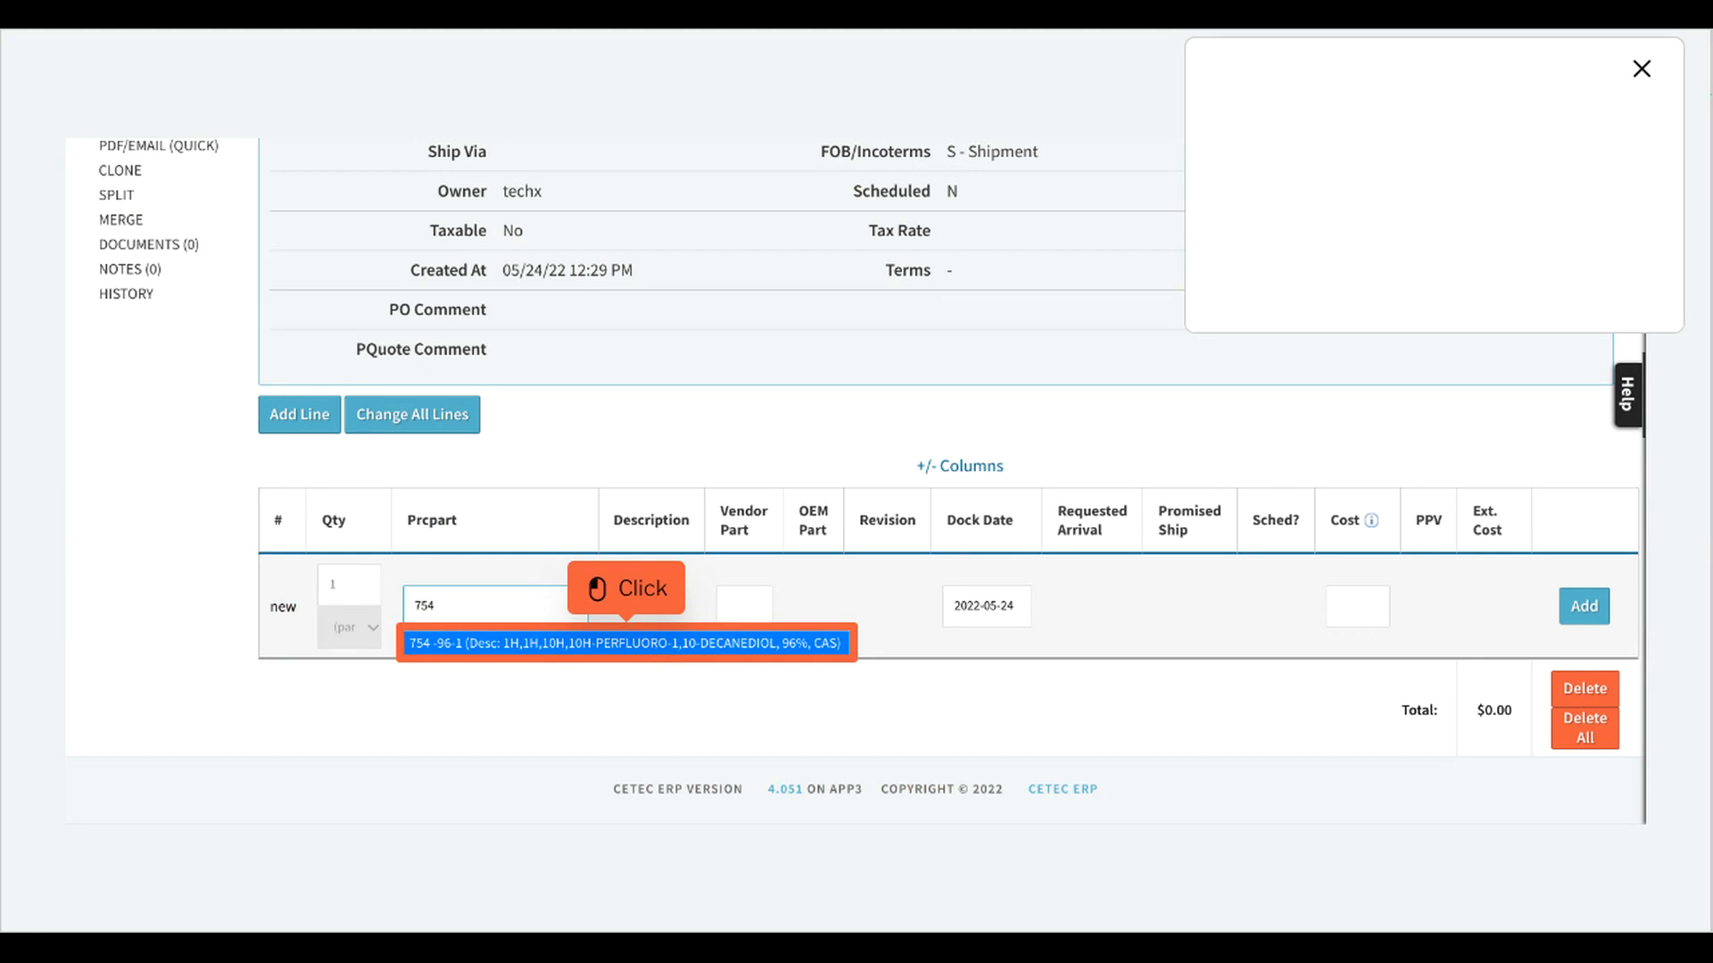
click(659, 652)
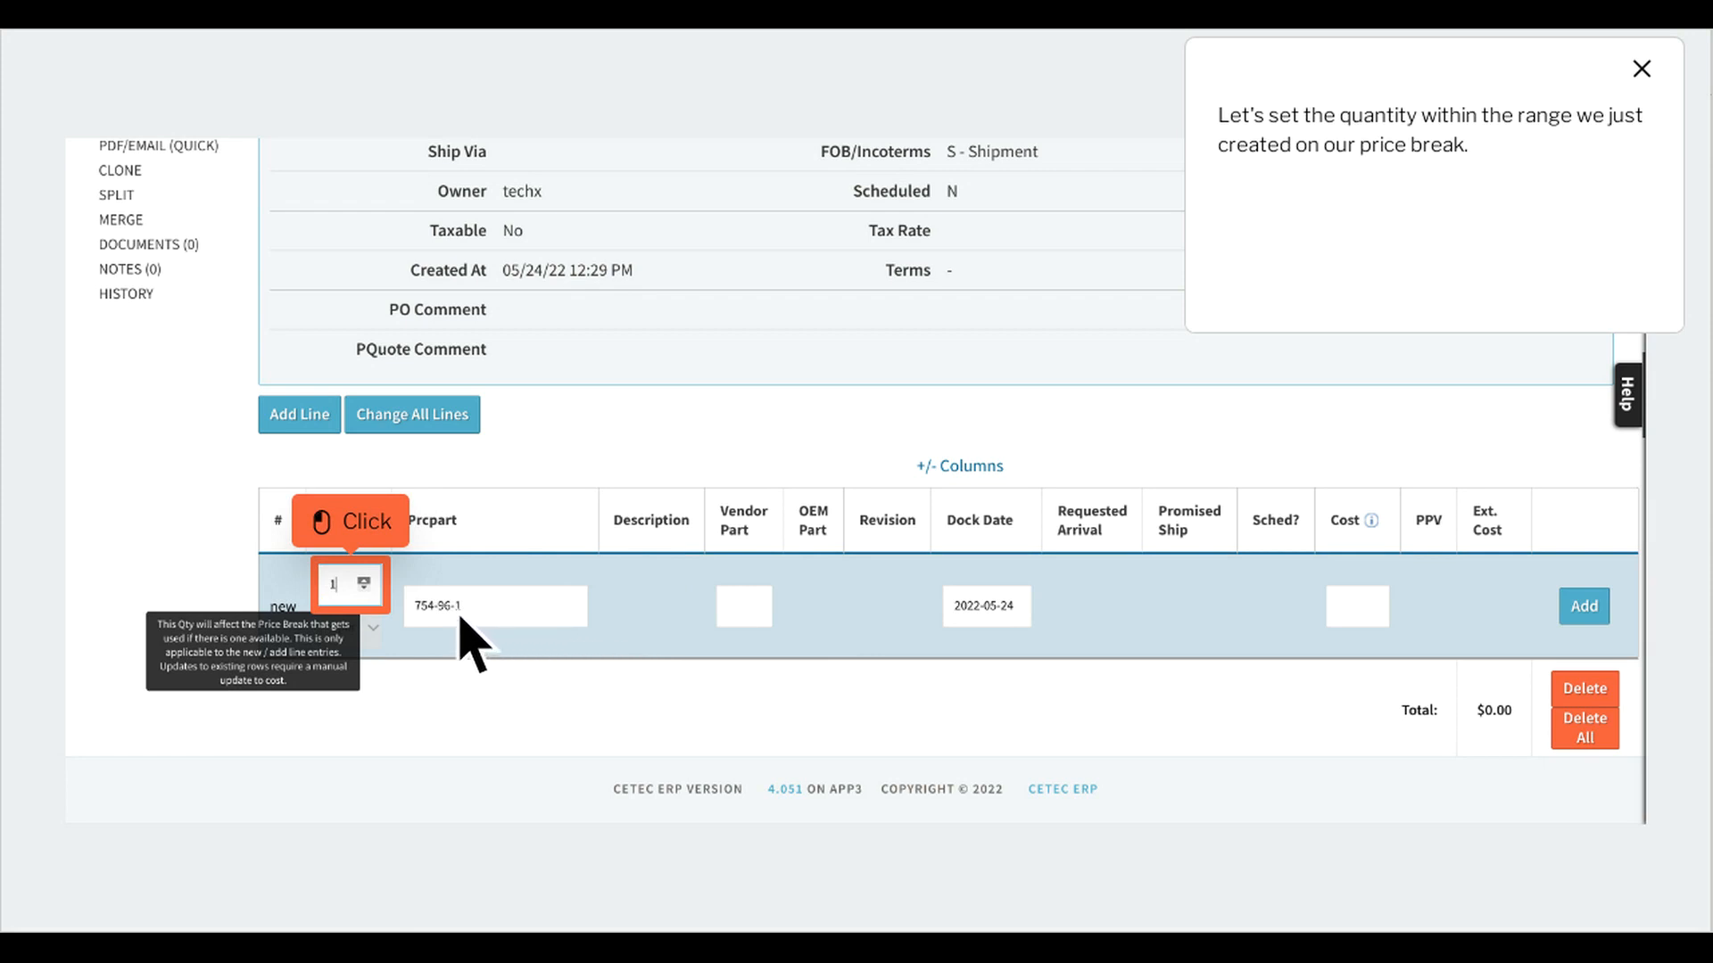
click(375, 586)
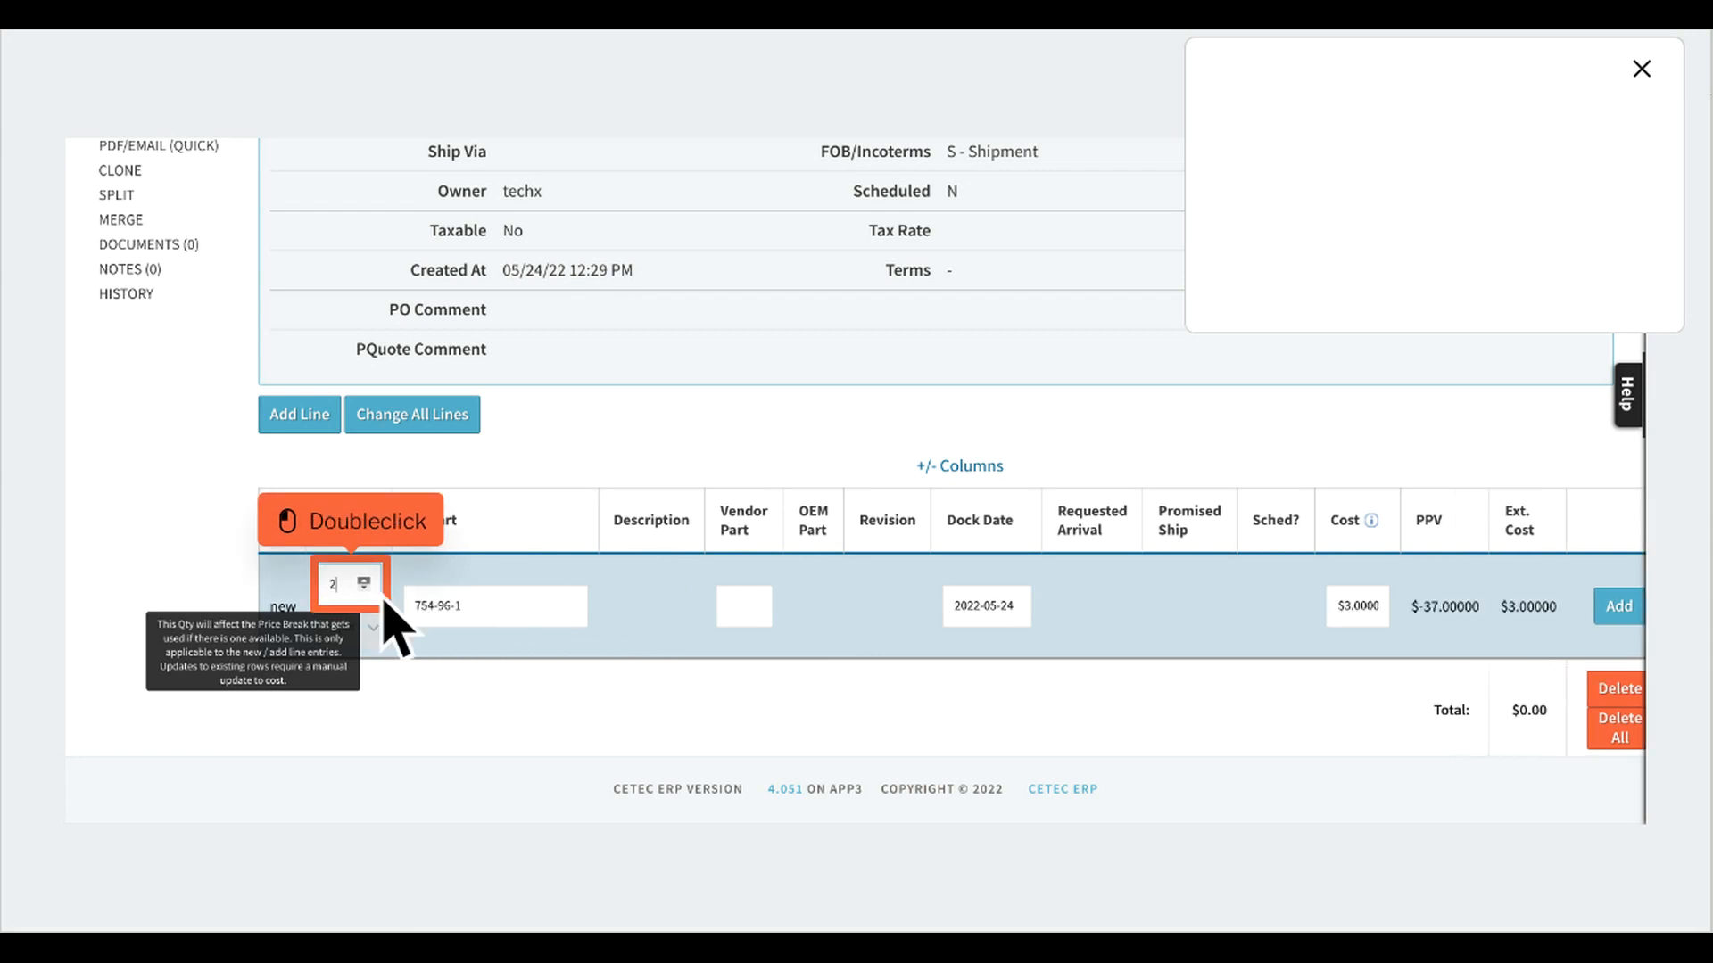
double_click(379, 592)
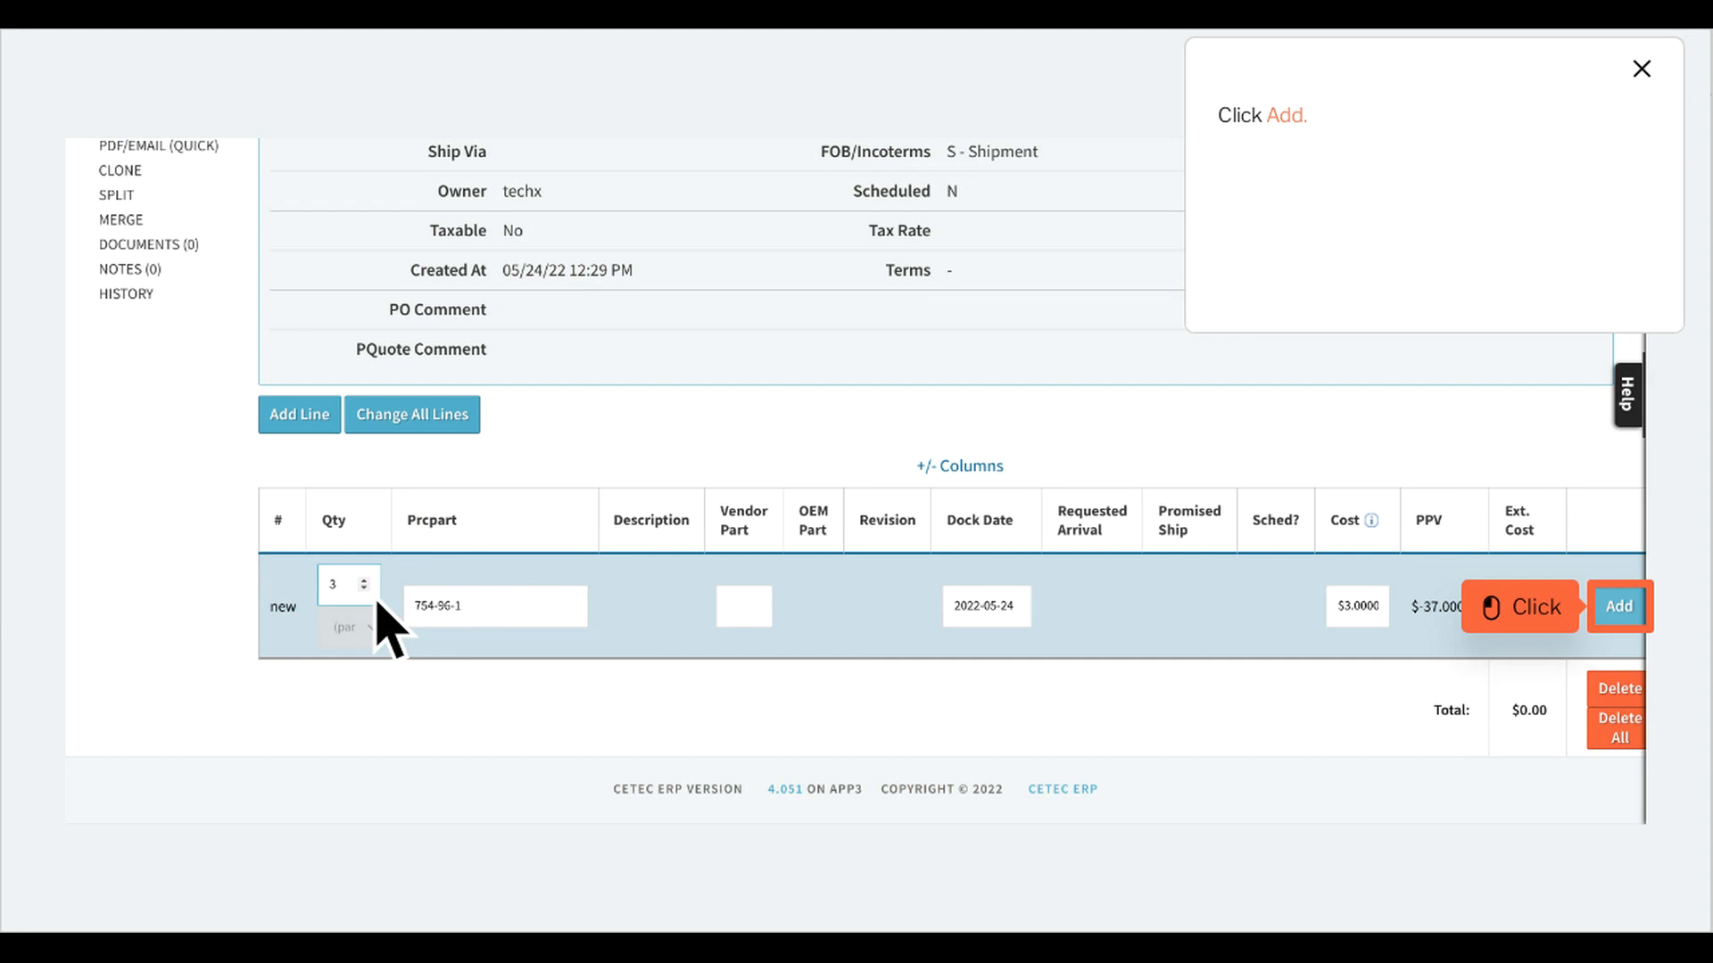
click(1644, 616)
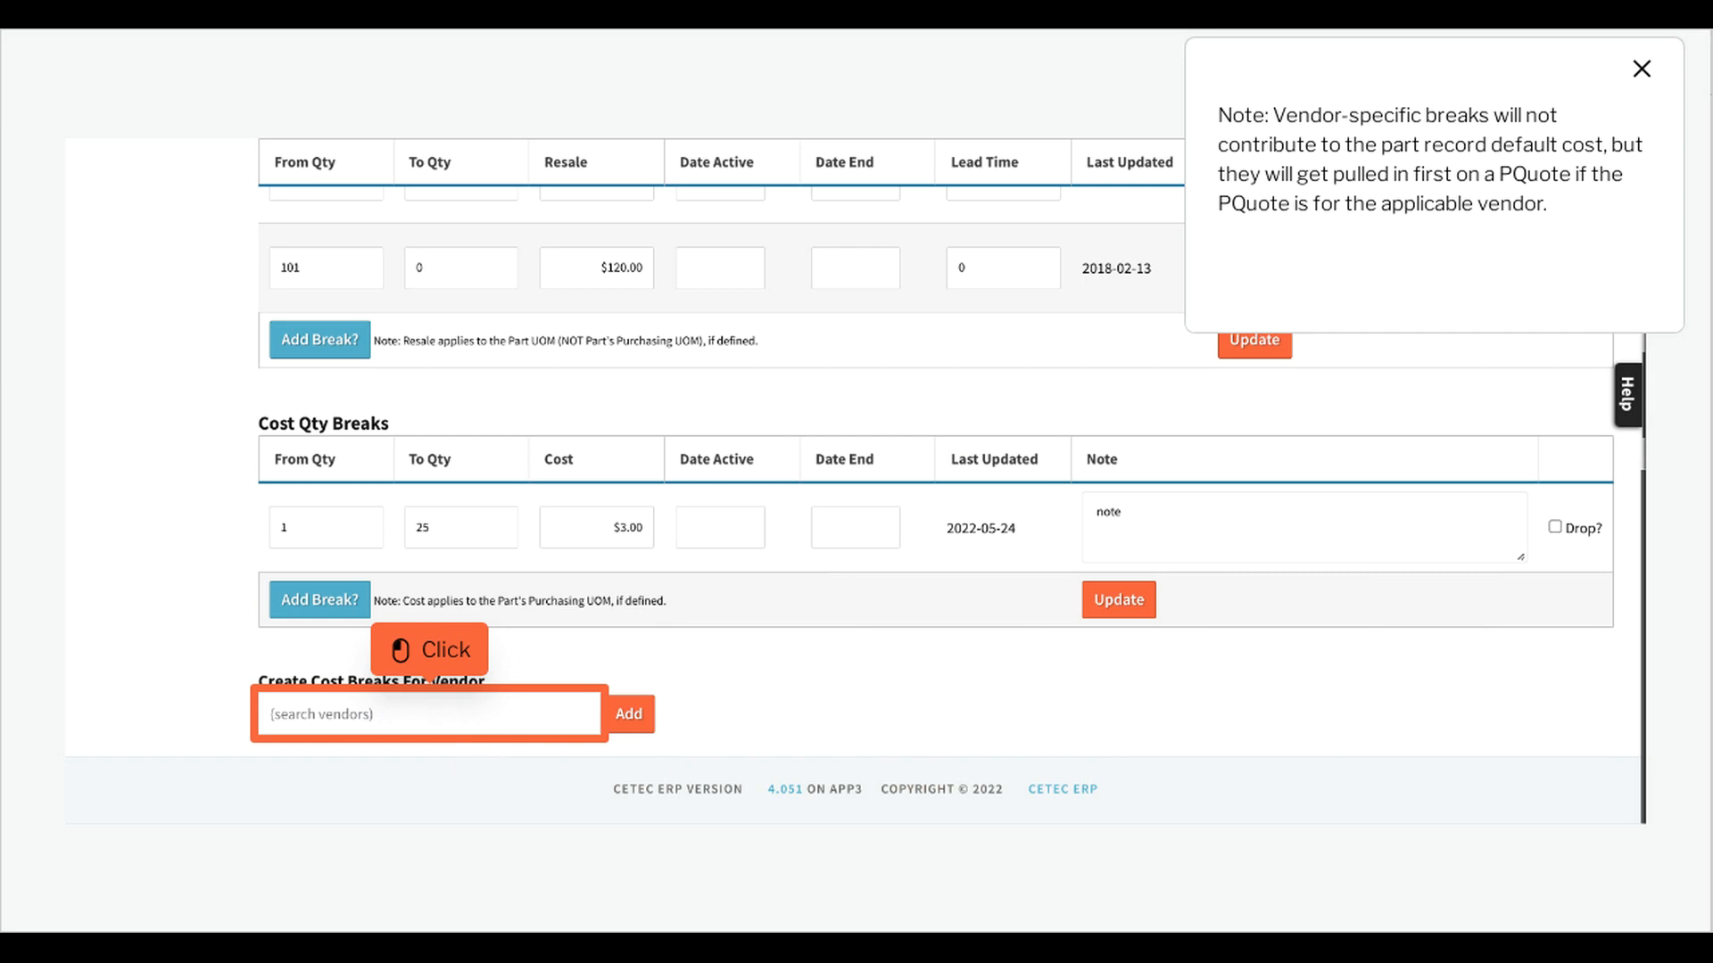
Create vendor-specific cost breaks for Bob's Outsourcing on the part's Pricing page
click(460, 729)
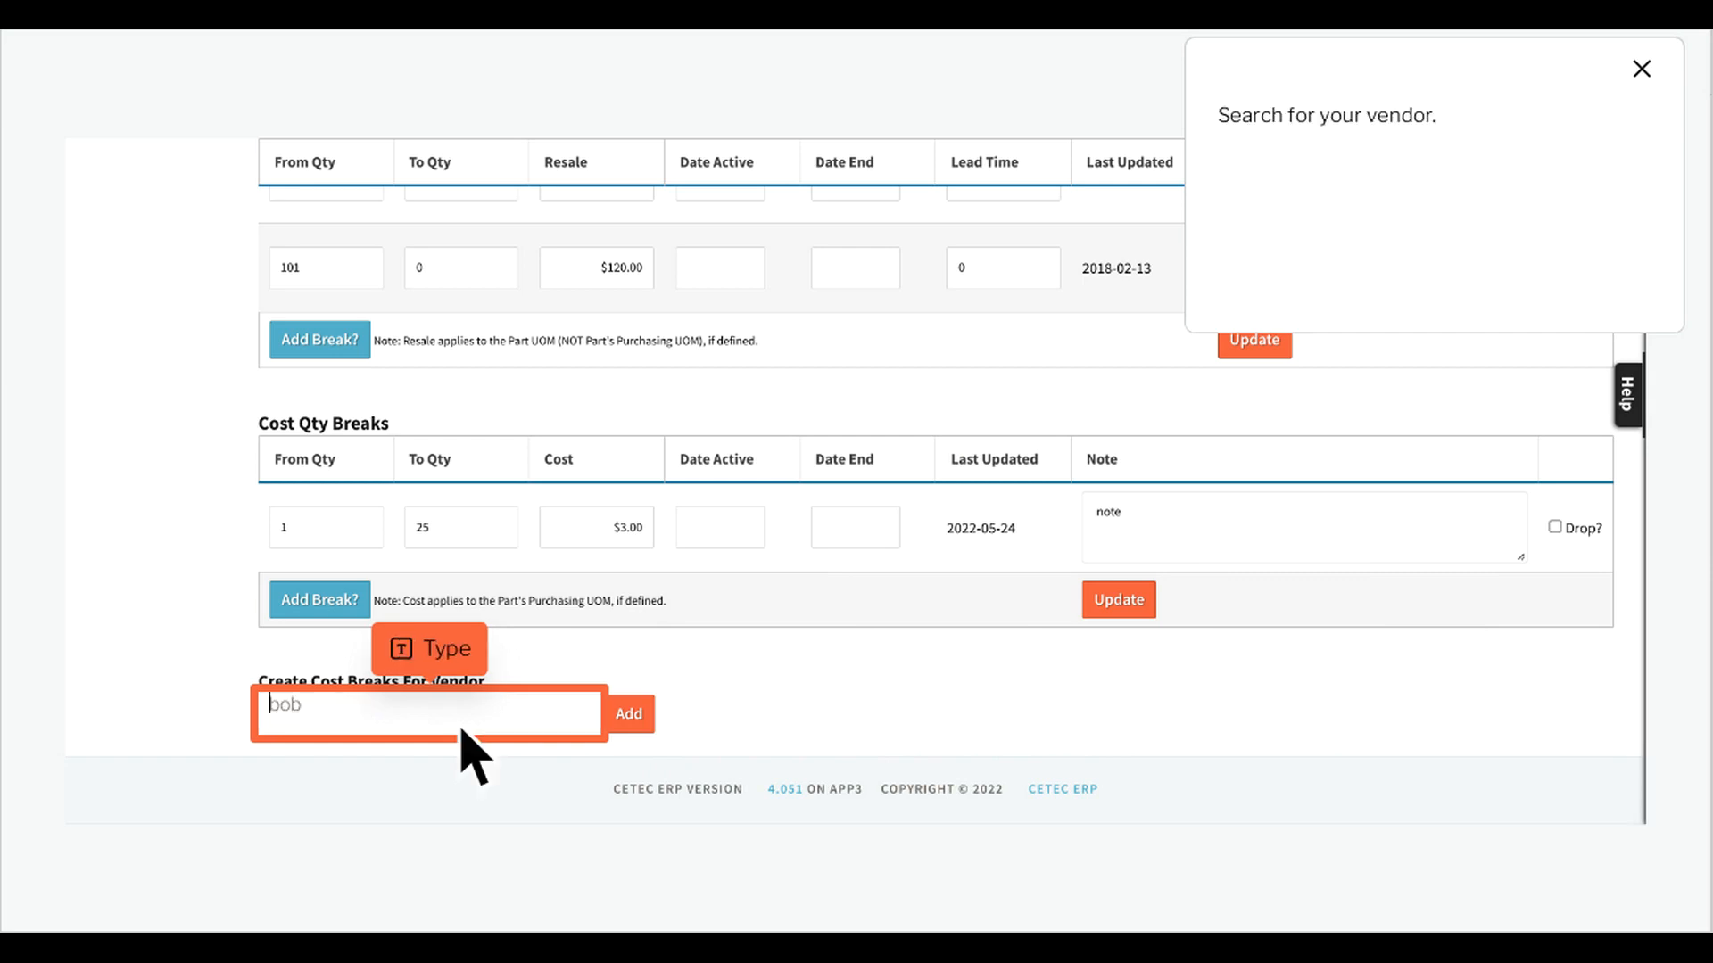
text(bob)
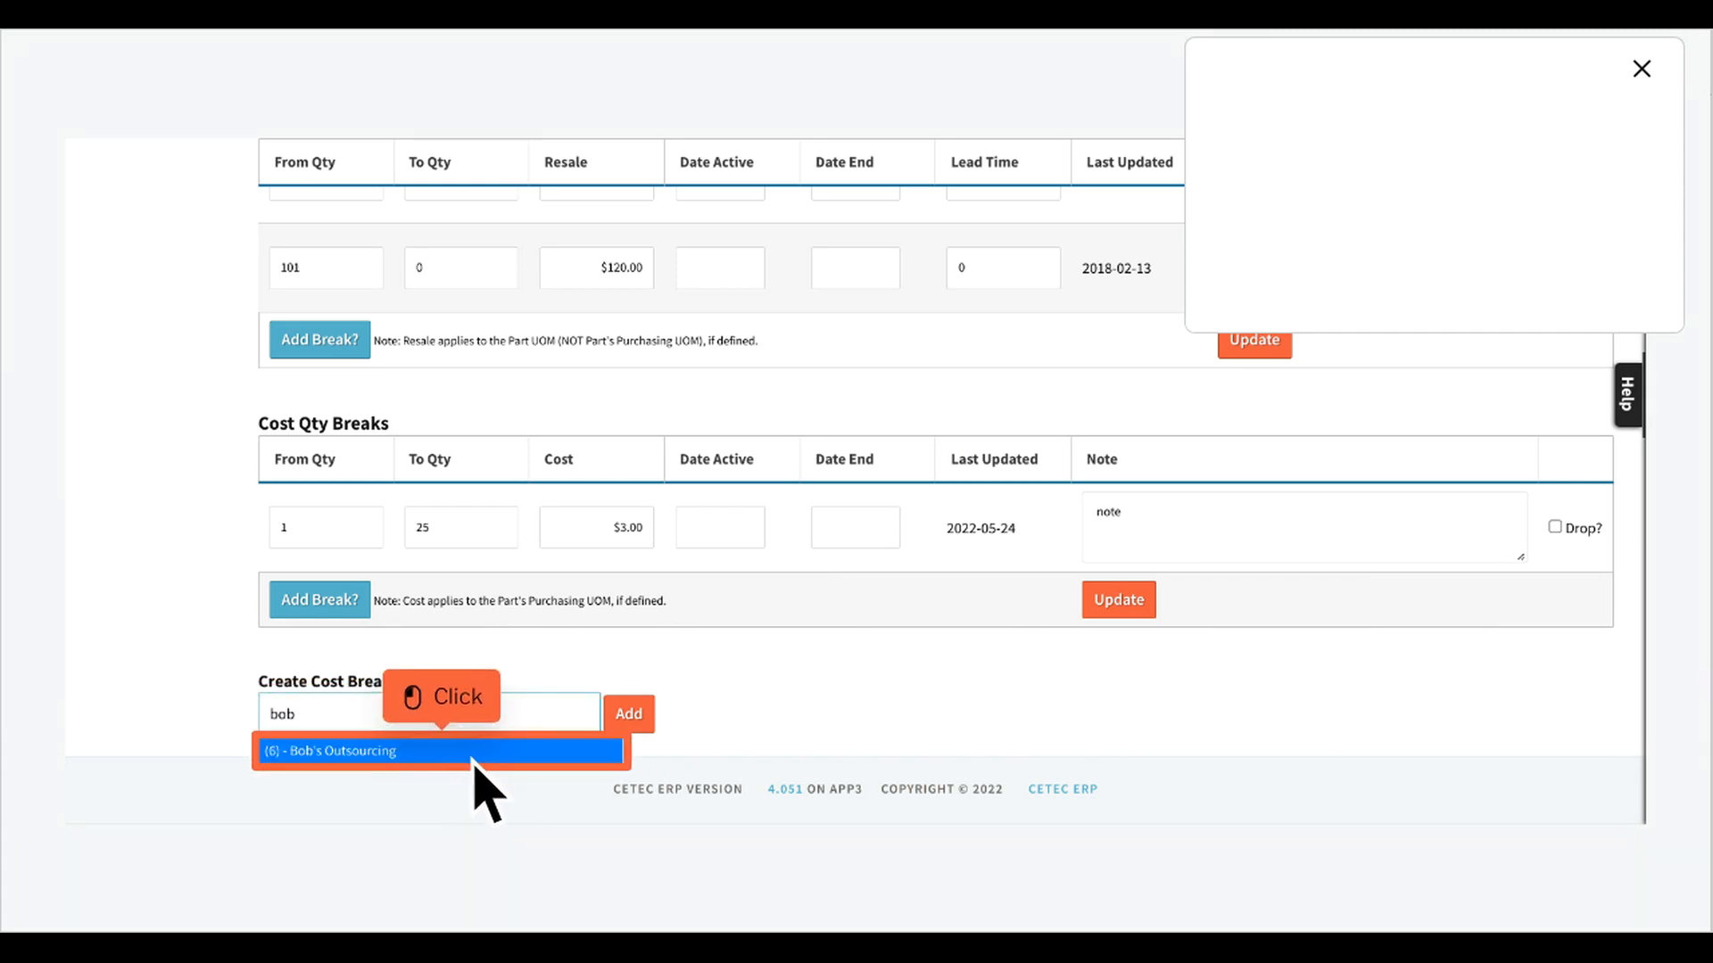
click(473, 754)
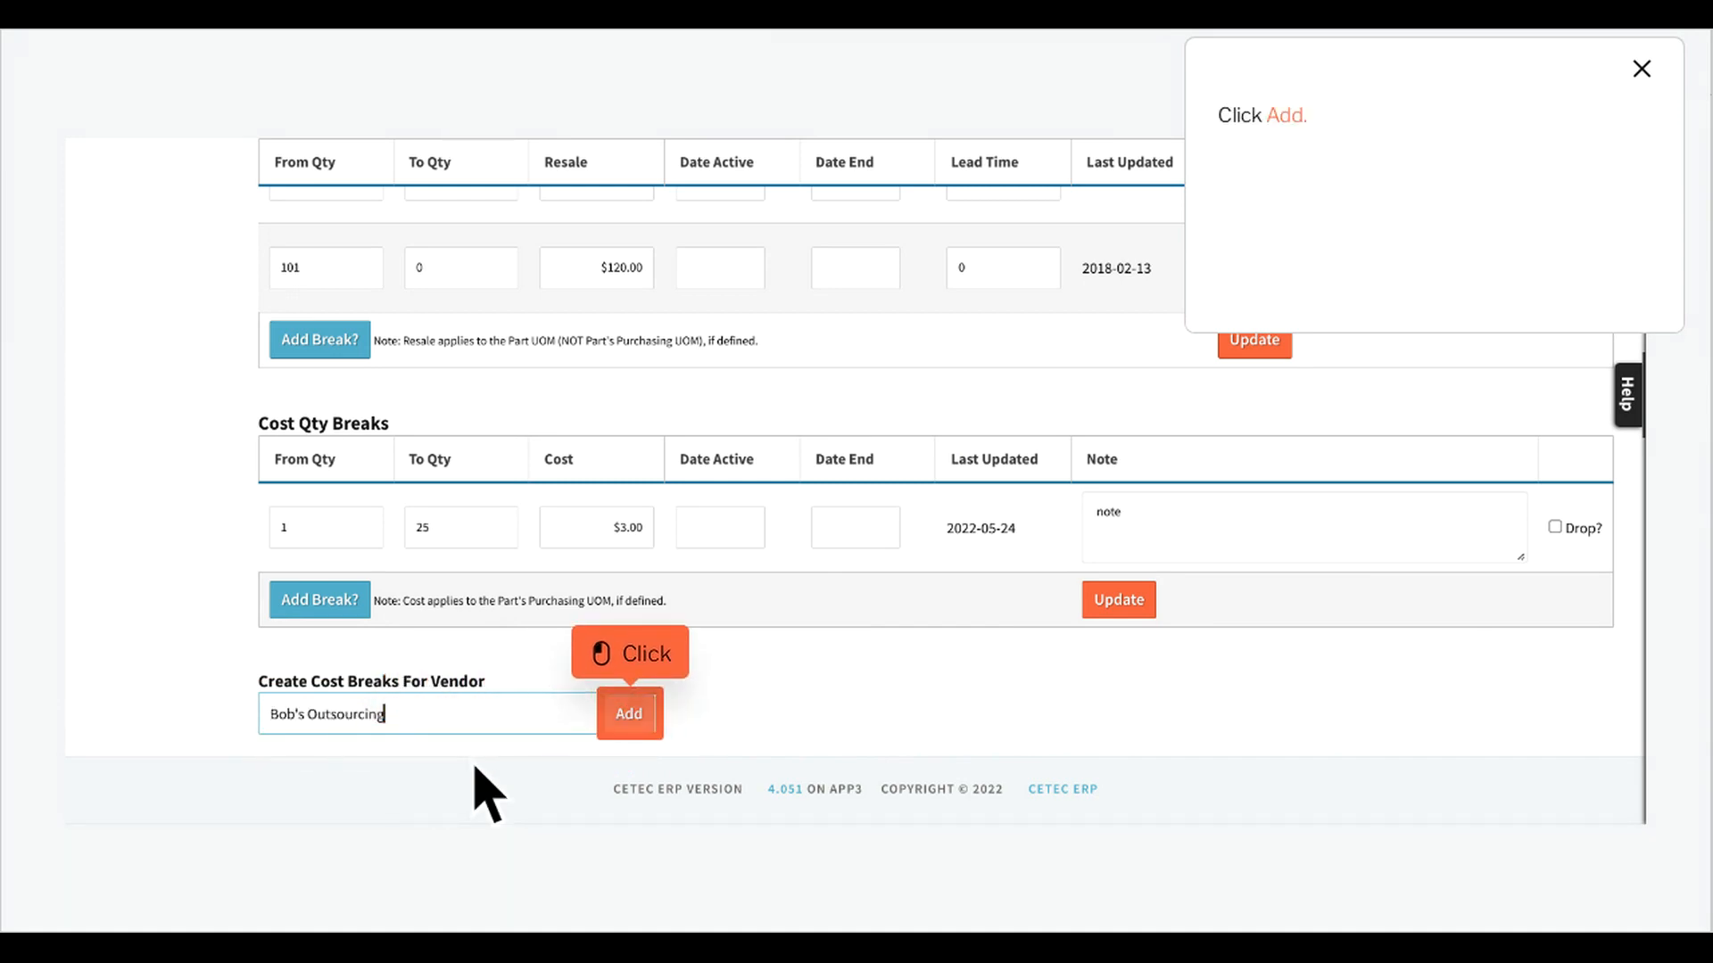
click(659, 727)
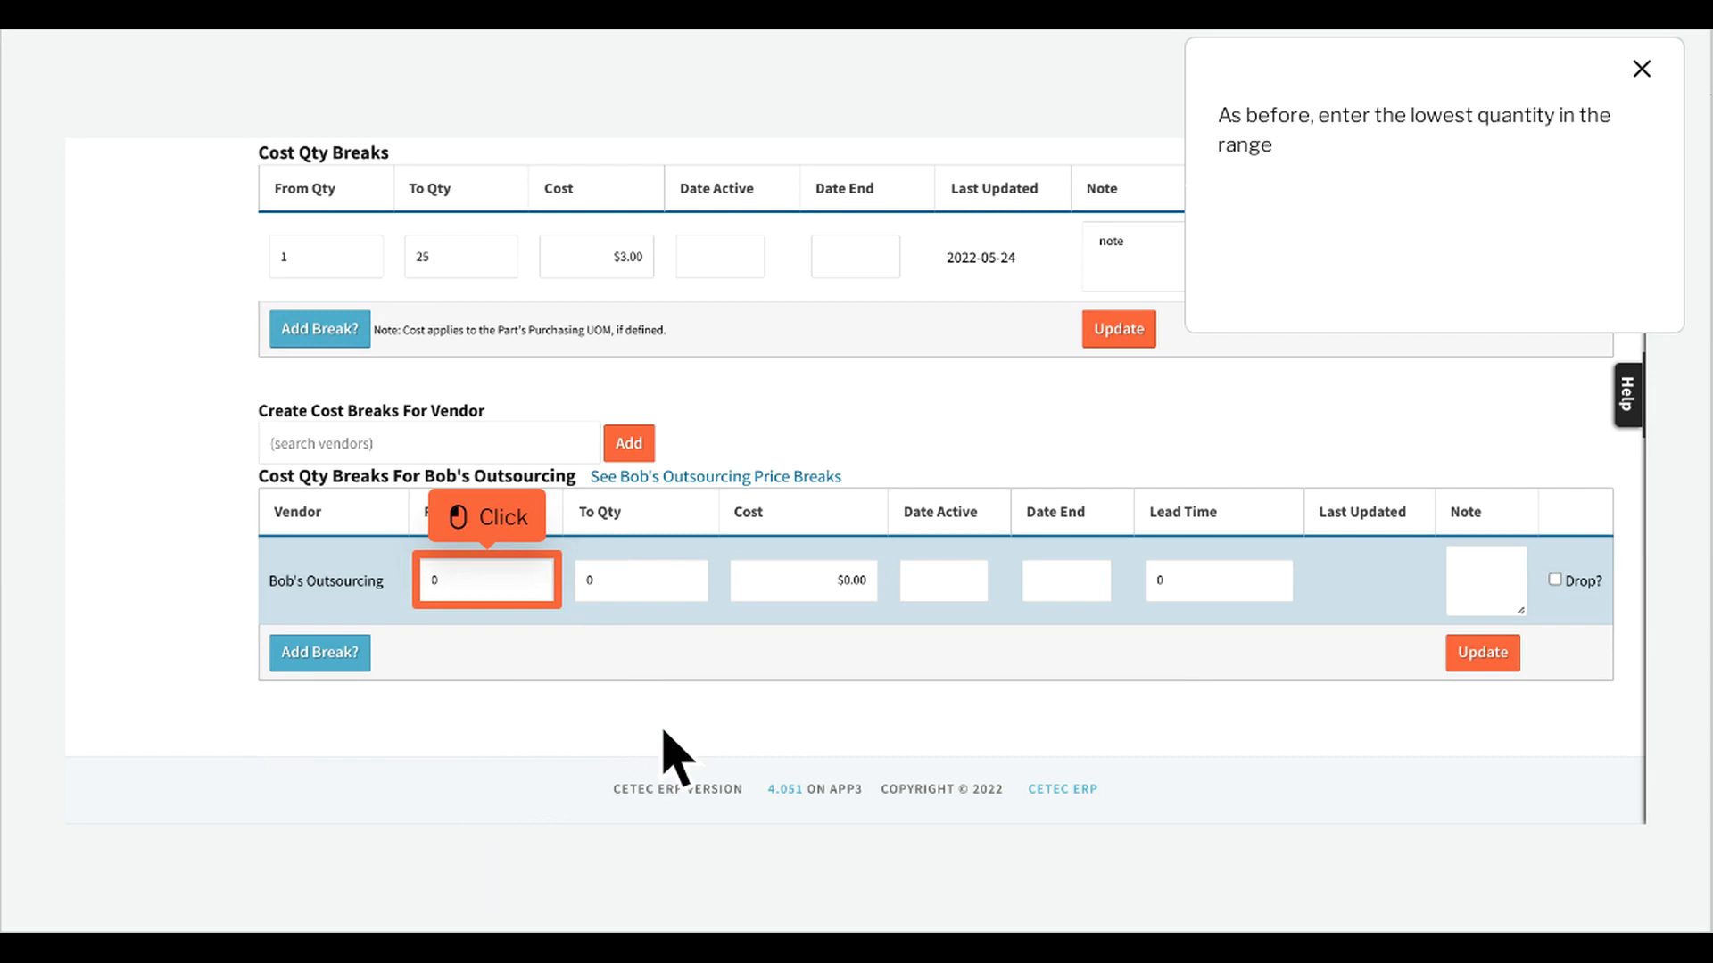
Set the Bob's Outsourcing cost break to quantities 50 through 100 at a cost of $2.75
click(519, 599)
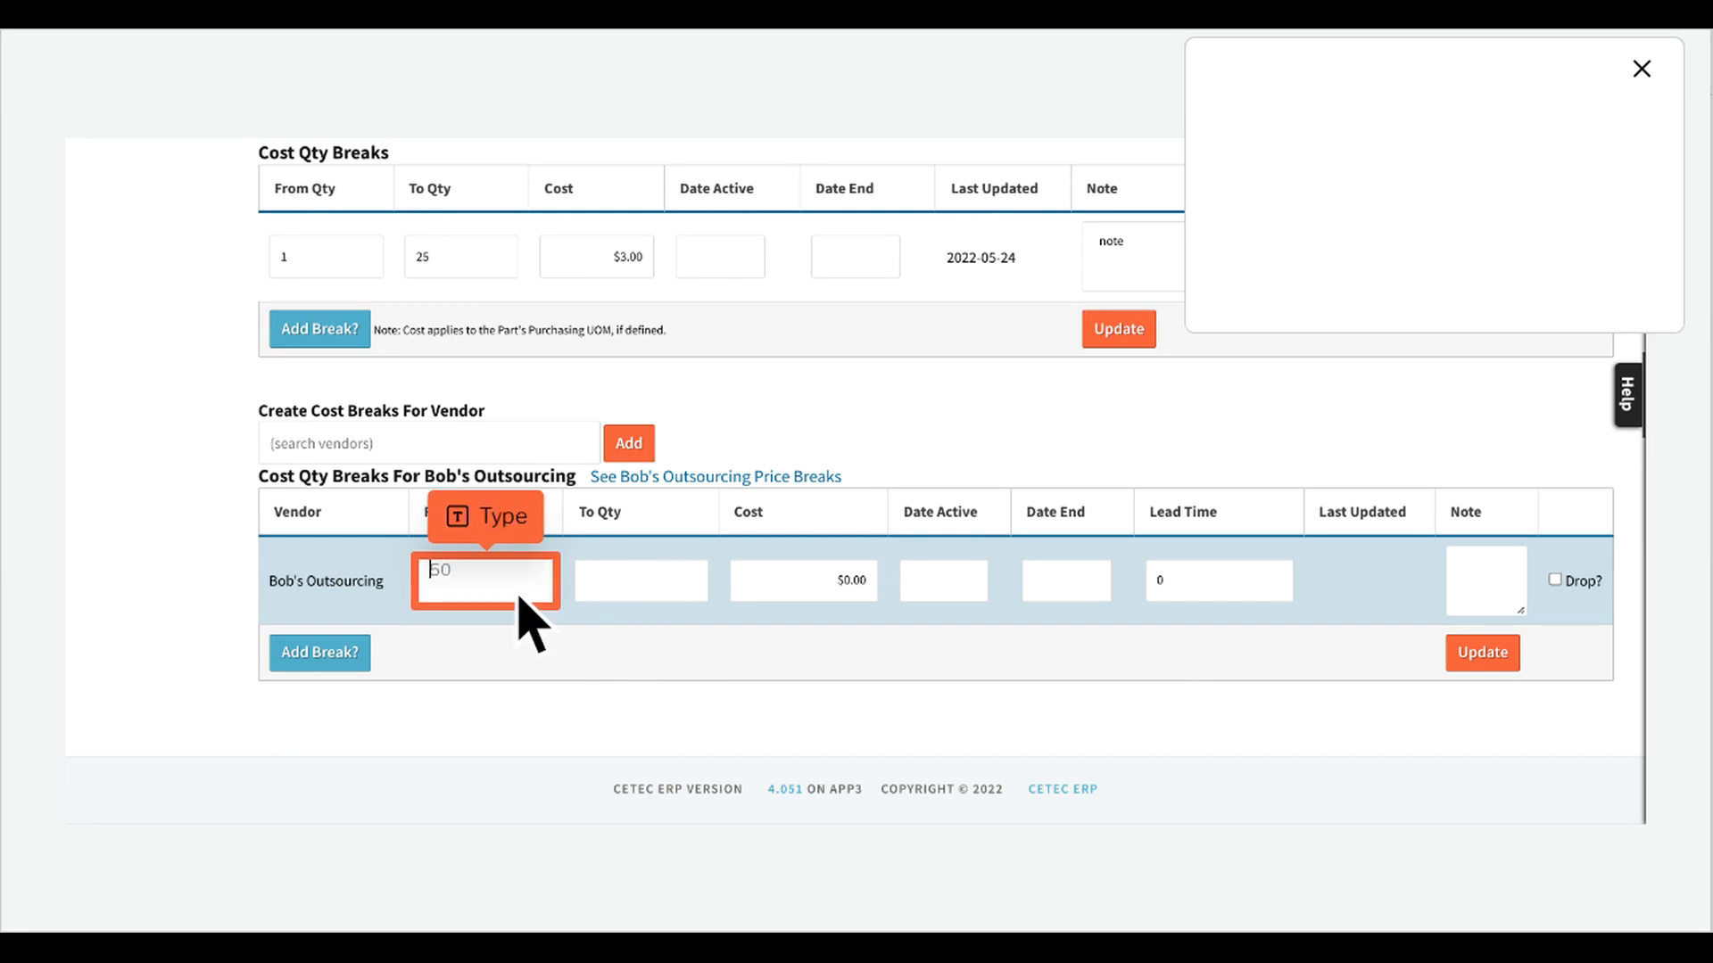
text(50)
key(Tab)
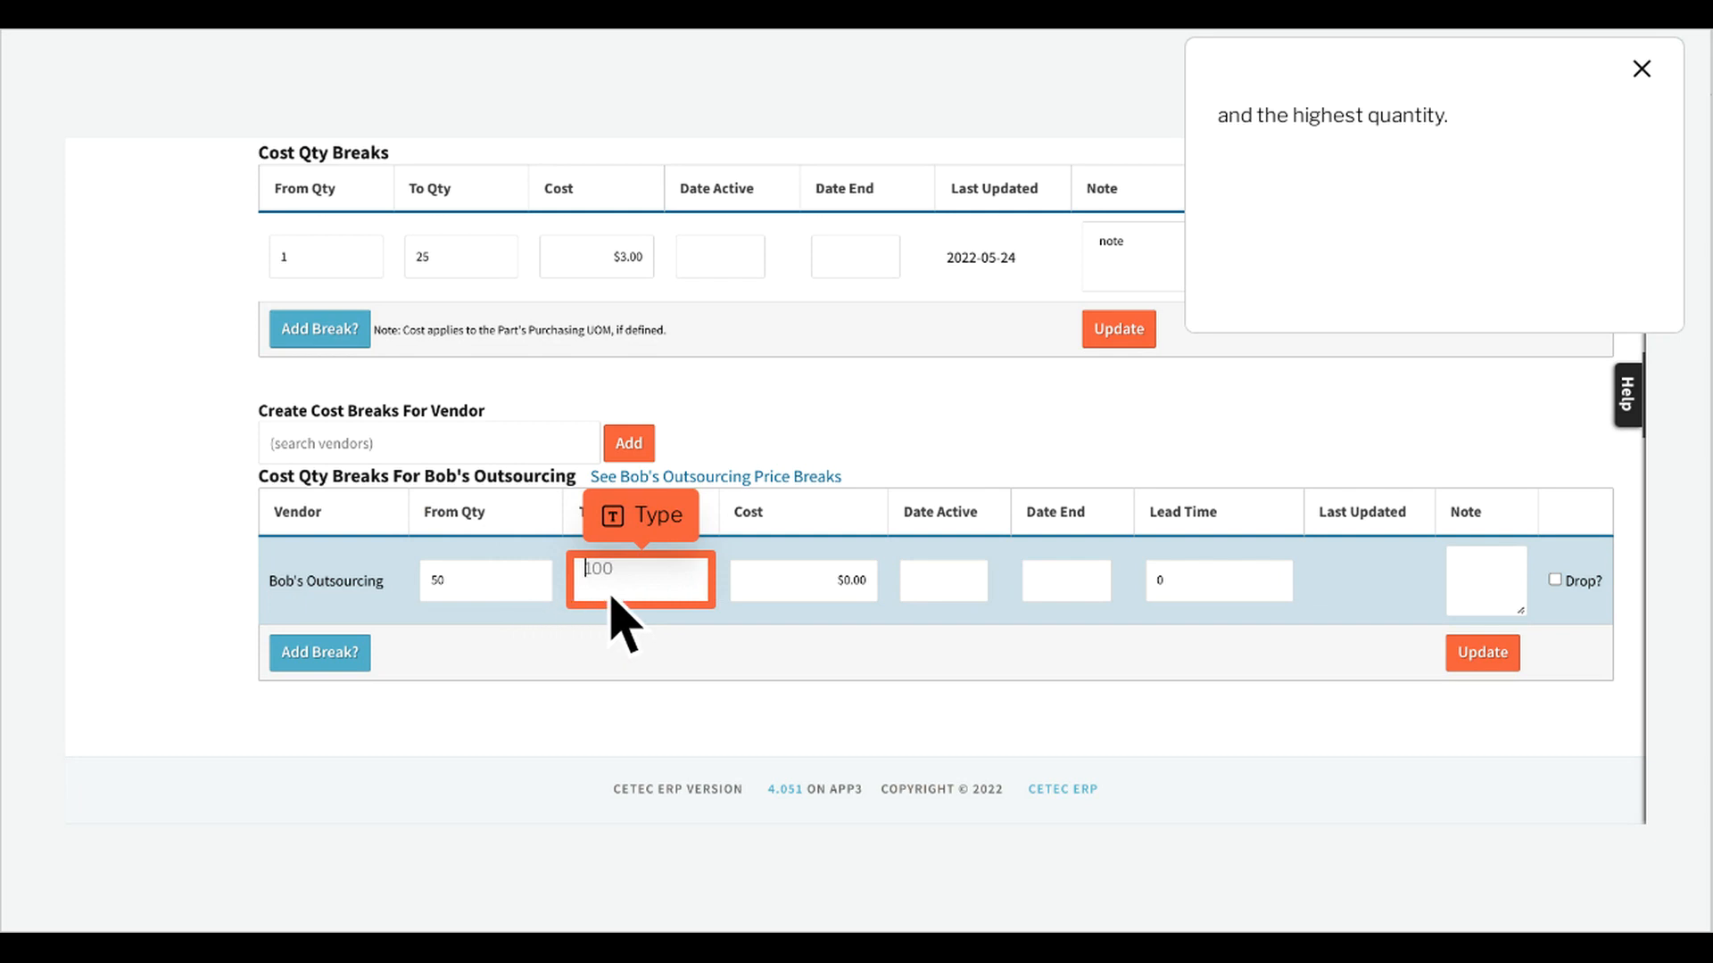
text(100)
key(Tab)
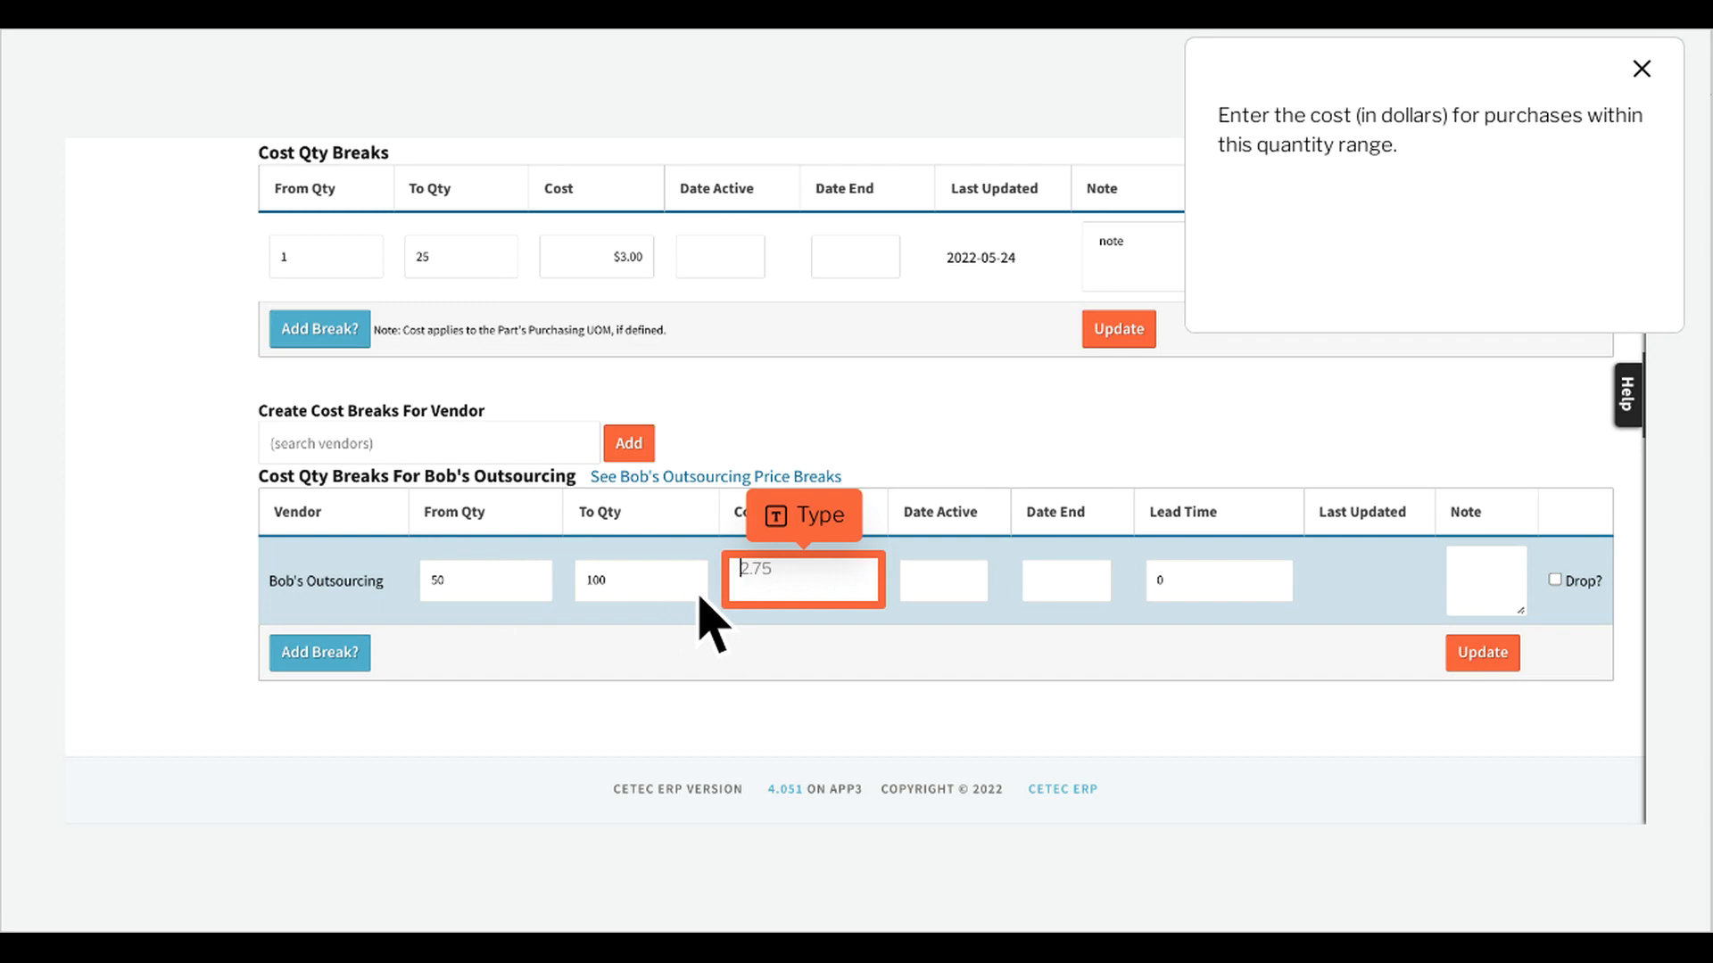
text(2.75)
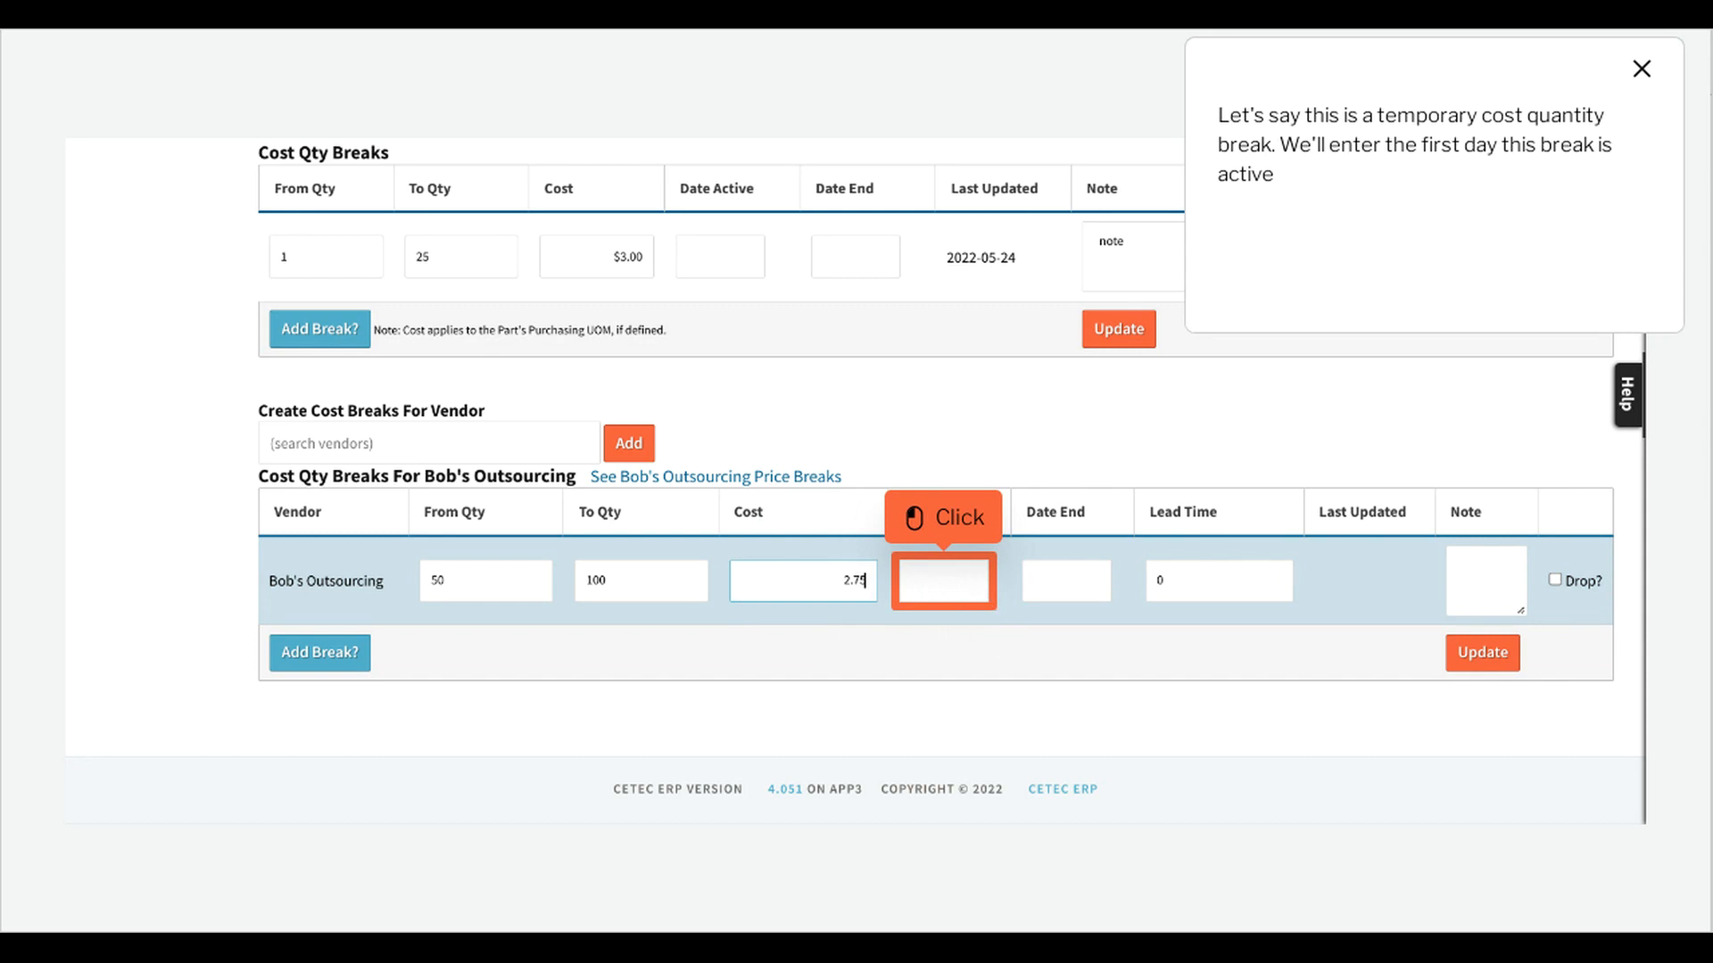
Make the Bob's Outsourcing cost break active from 2022-05-24 to 2022-05-31
click(977, 600)
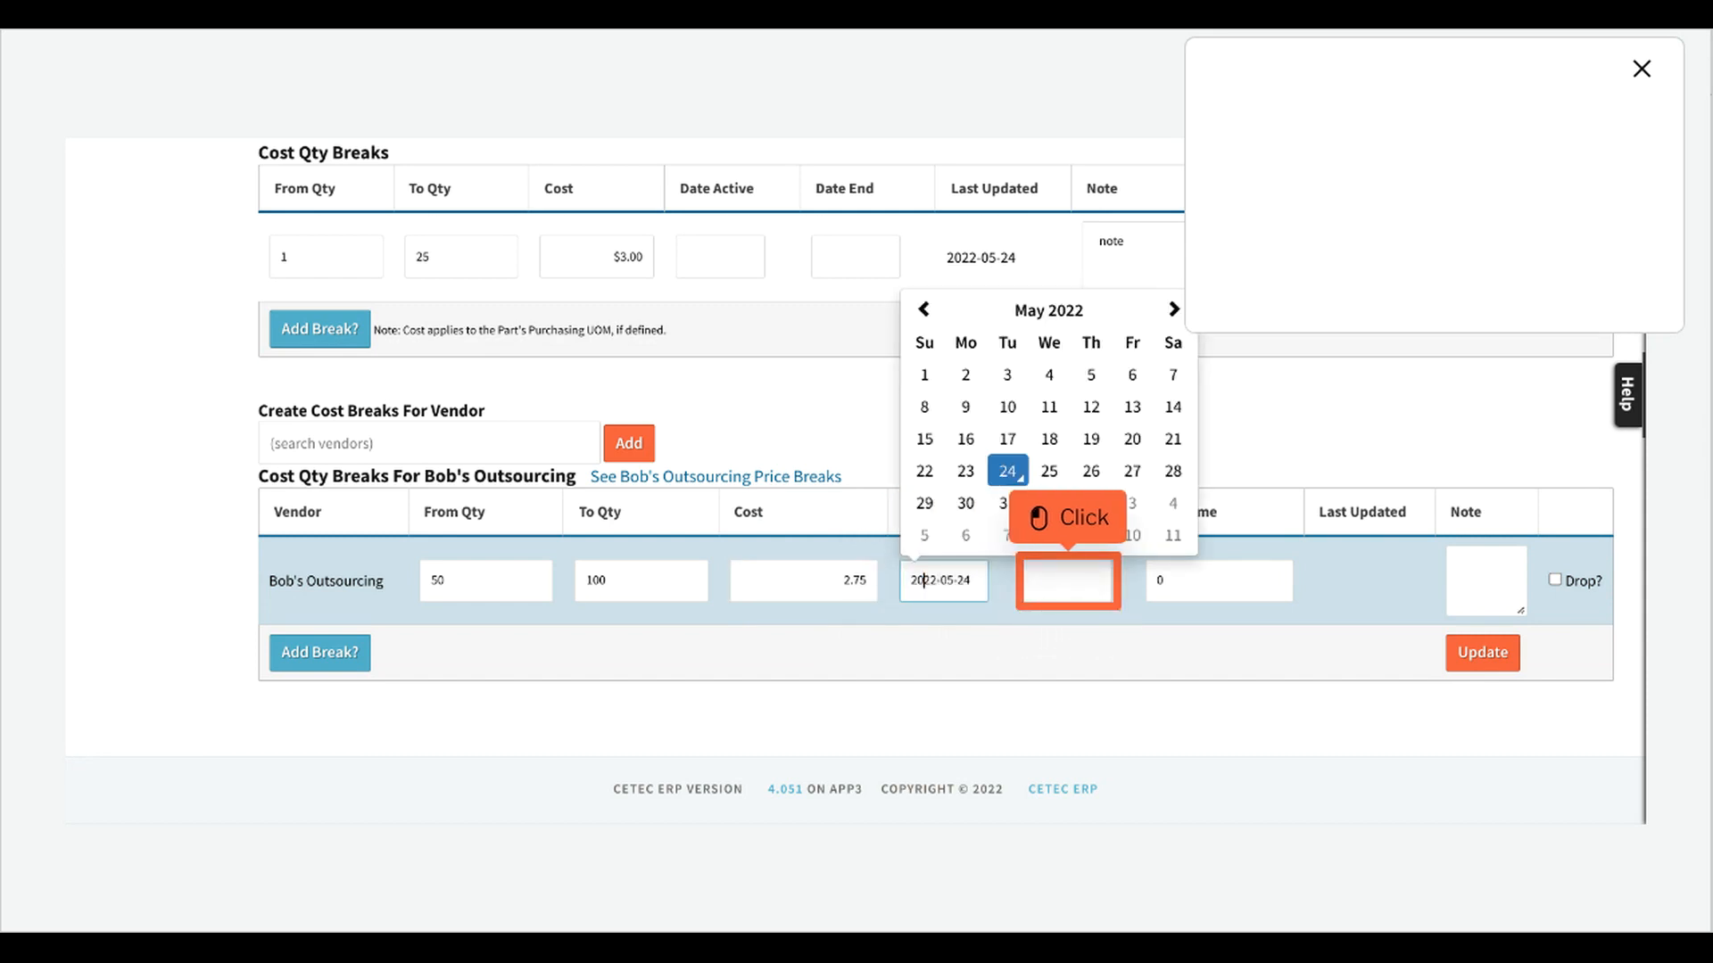
click(1104, 599)
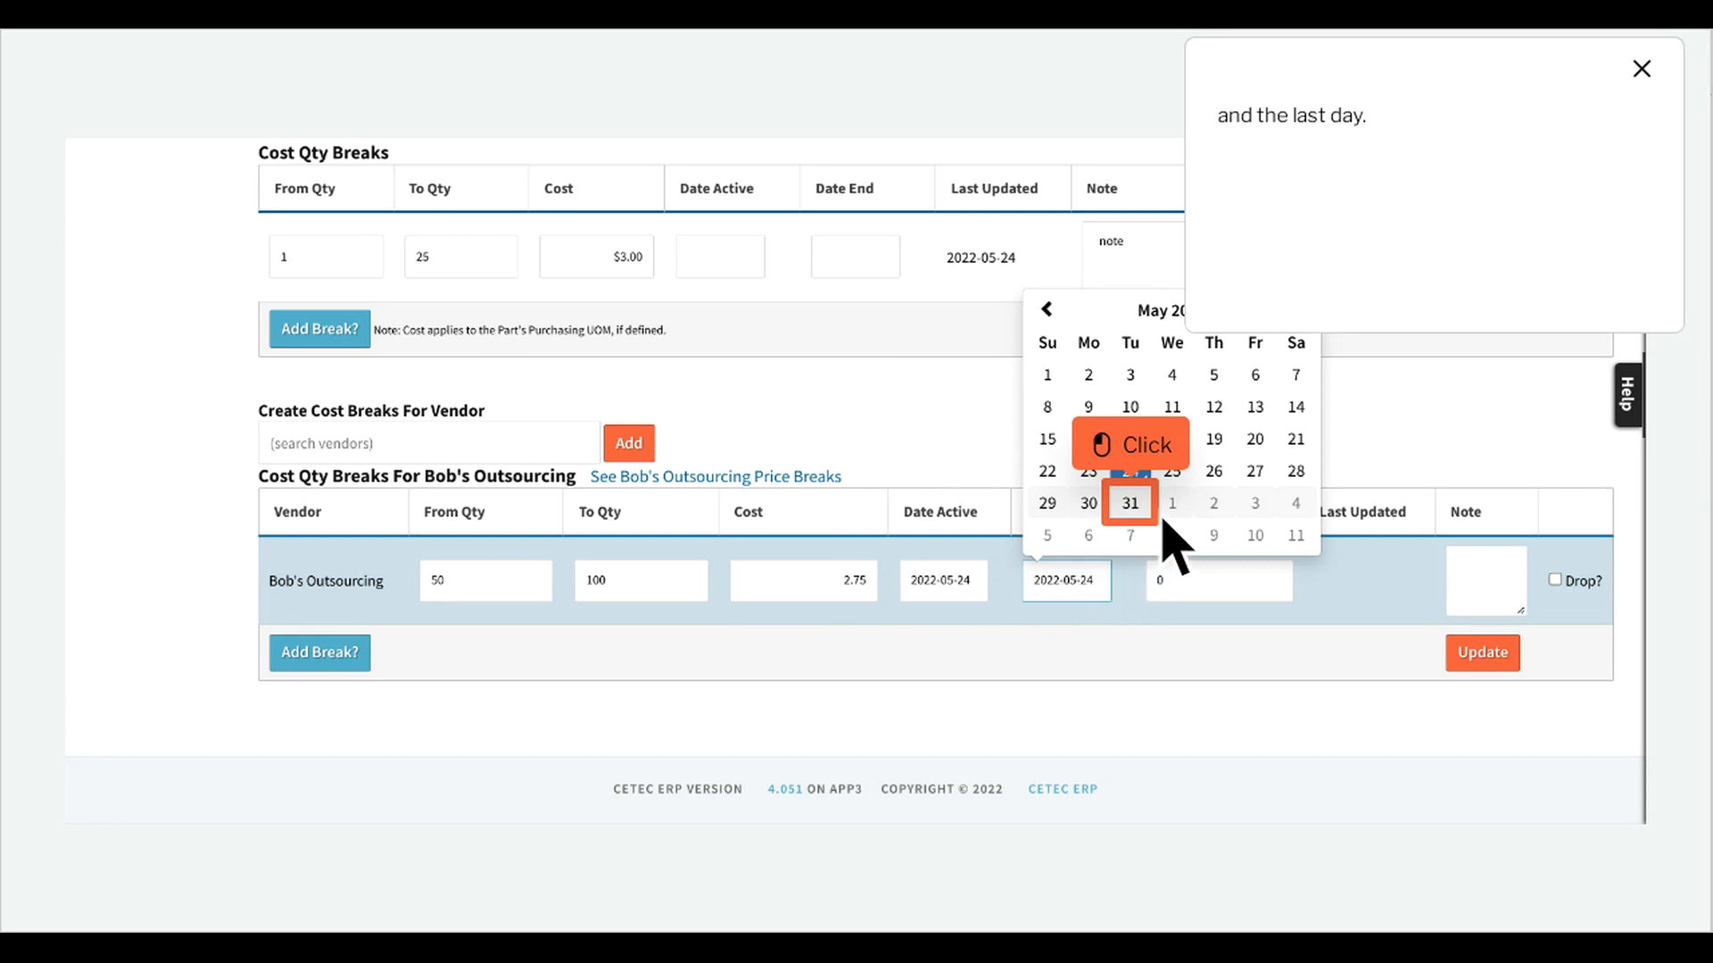
click(1135, 507)
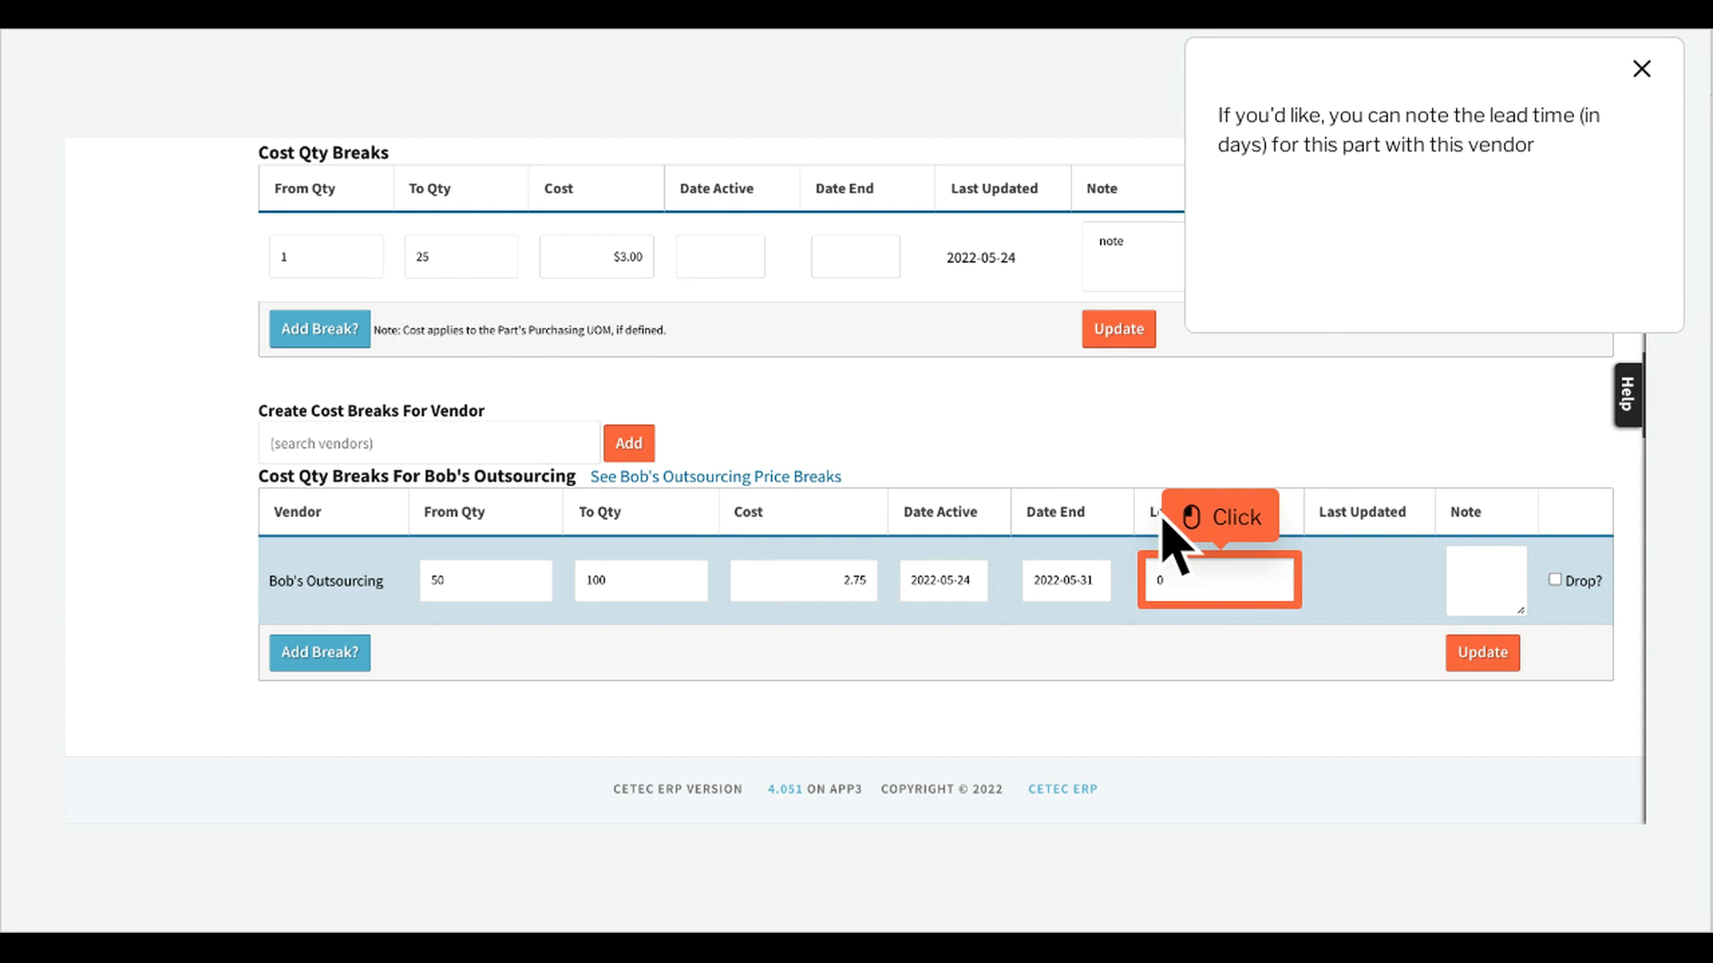
Give the Bob's Outsourcing break a lead time of 4 days and the note "Memorial Day Sale", and save it
click(1252, 598)
text(4)
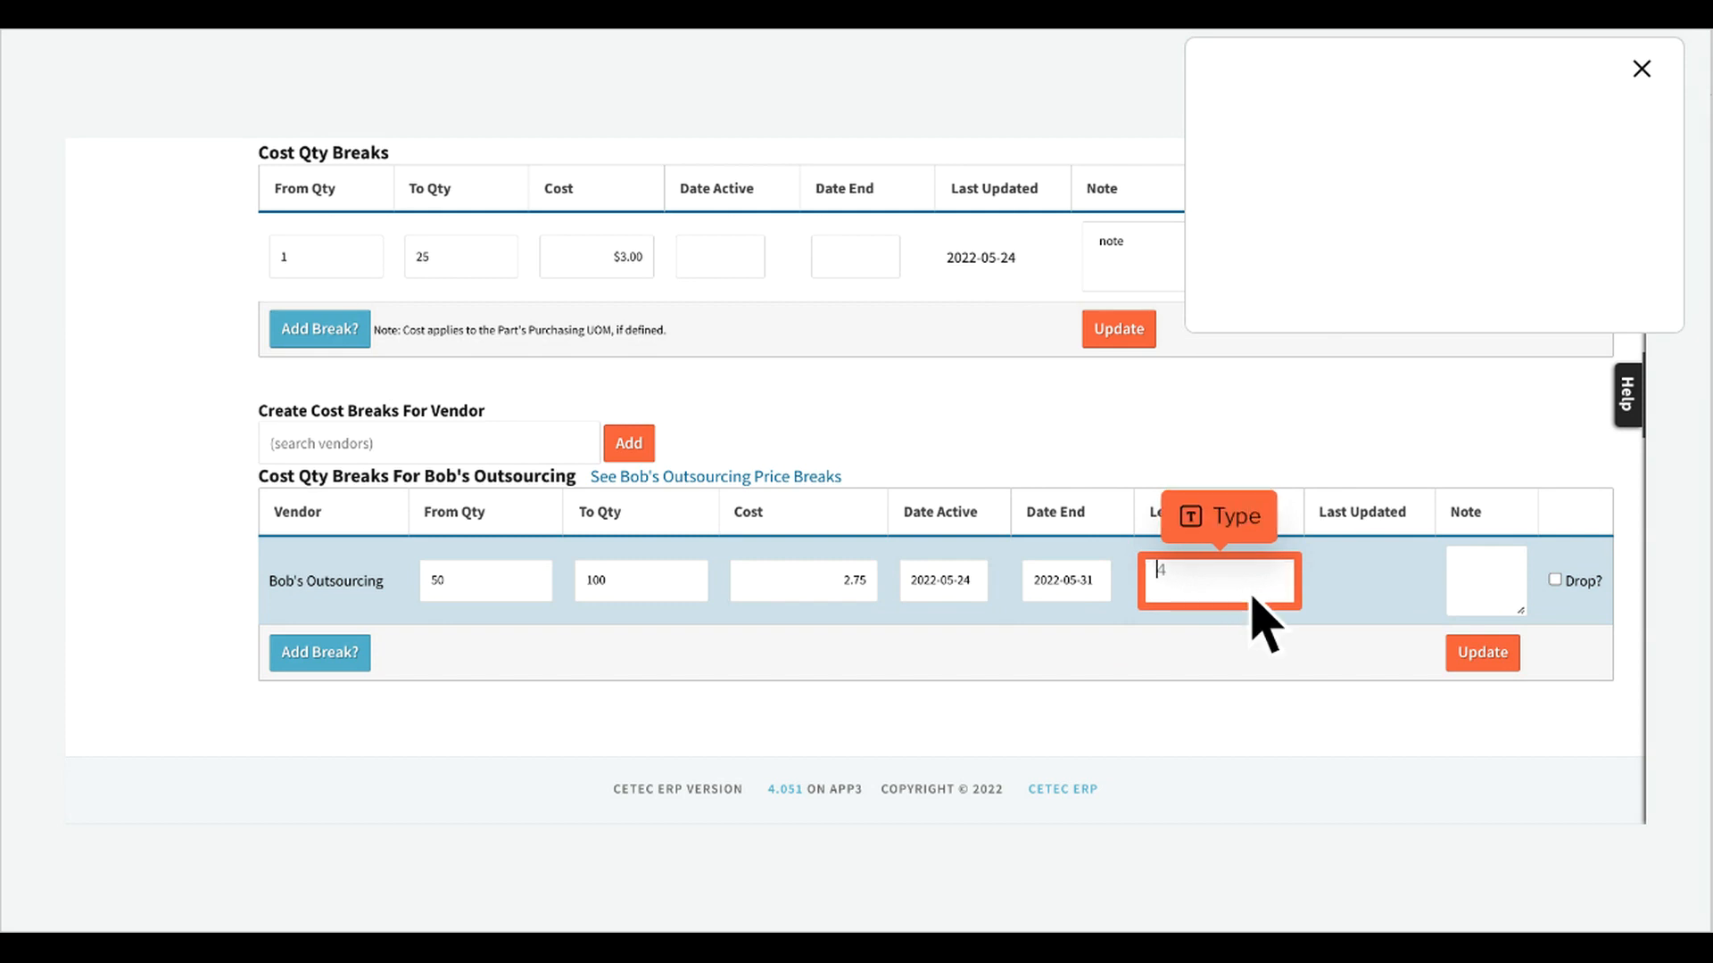
text(4)
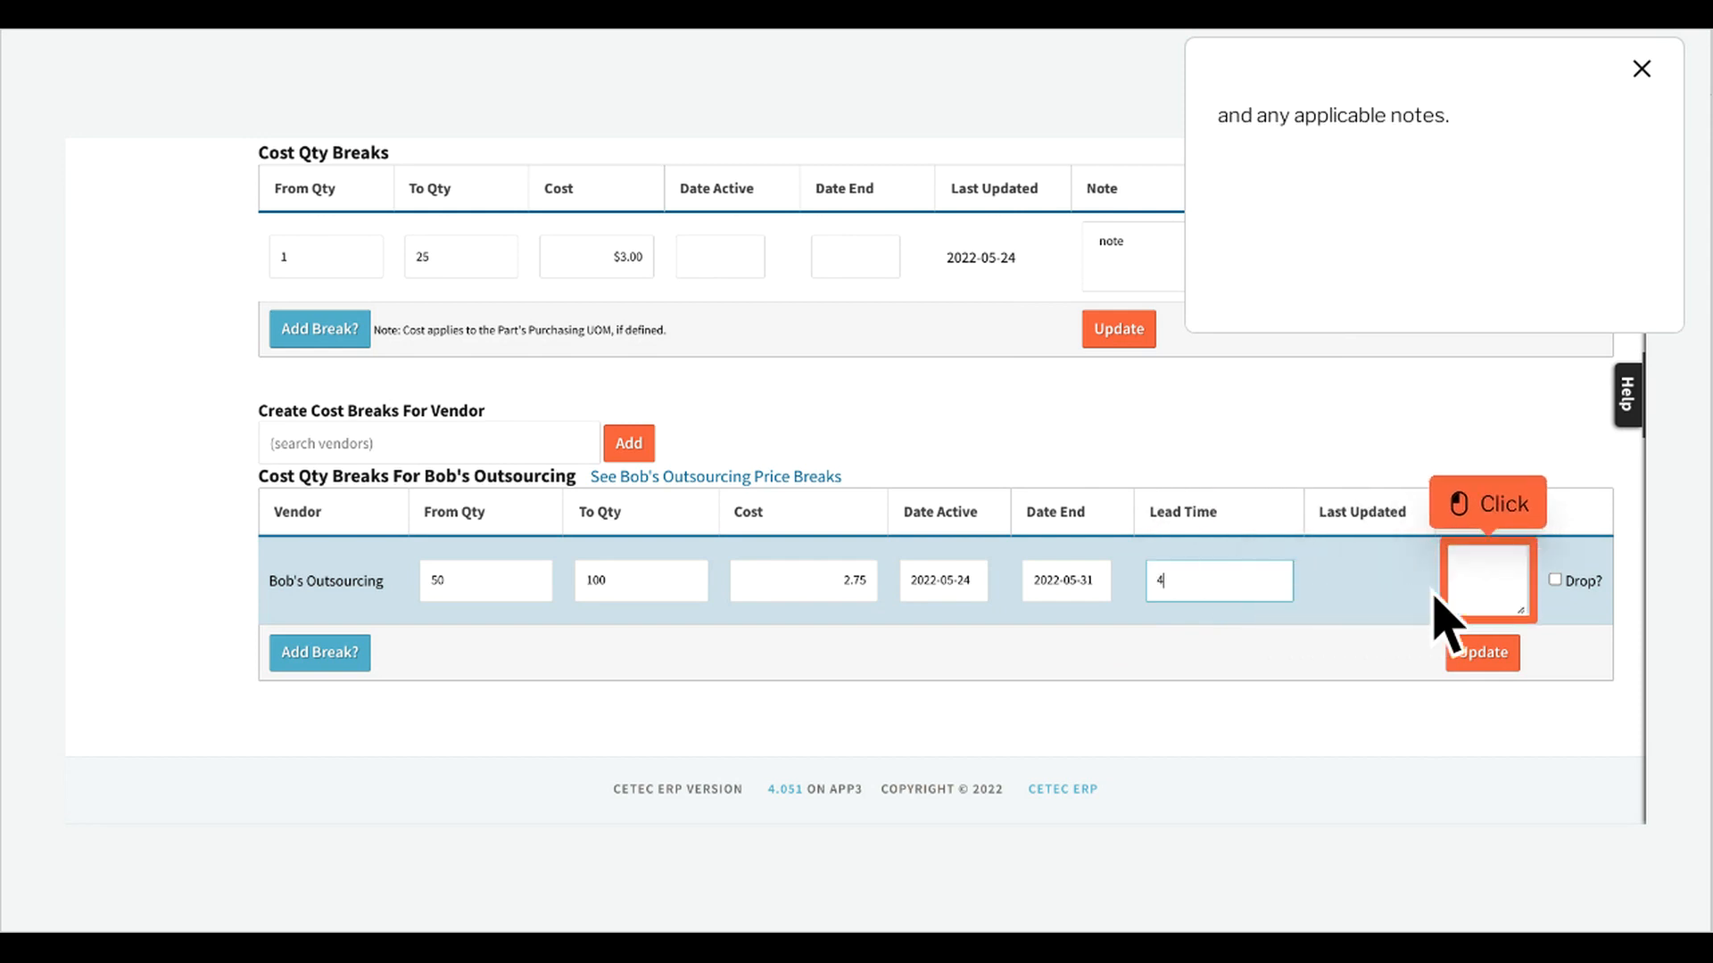
click(1522, 596)
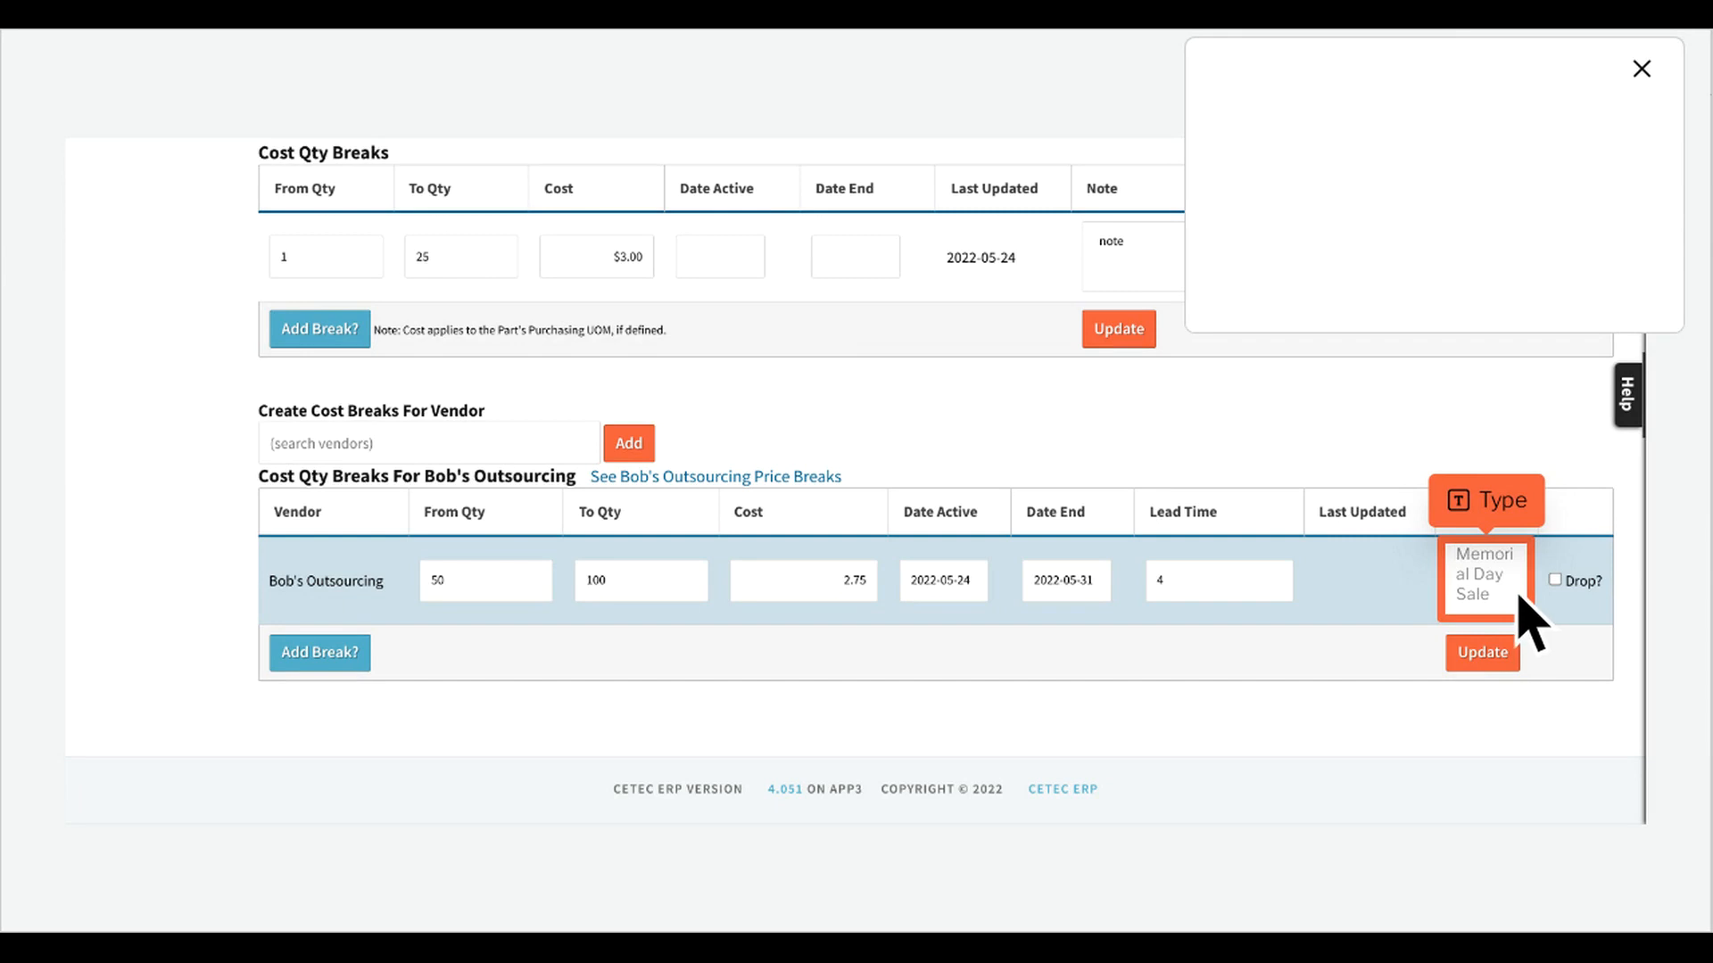
text(Memorial Day Sale)
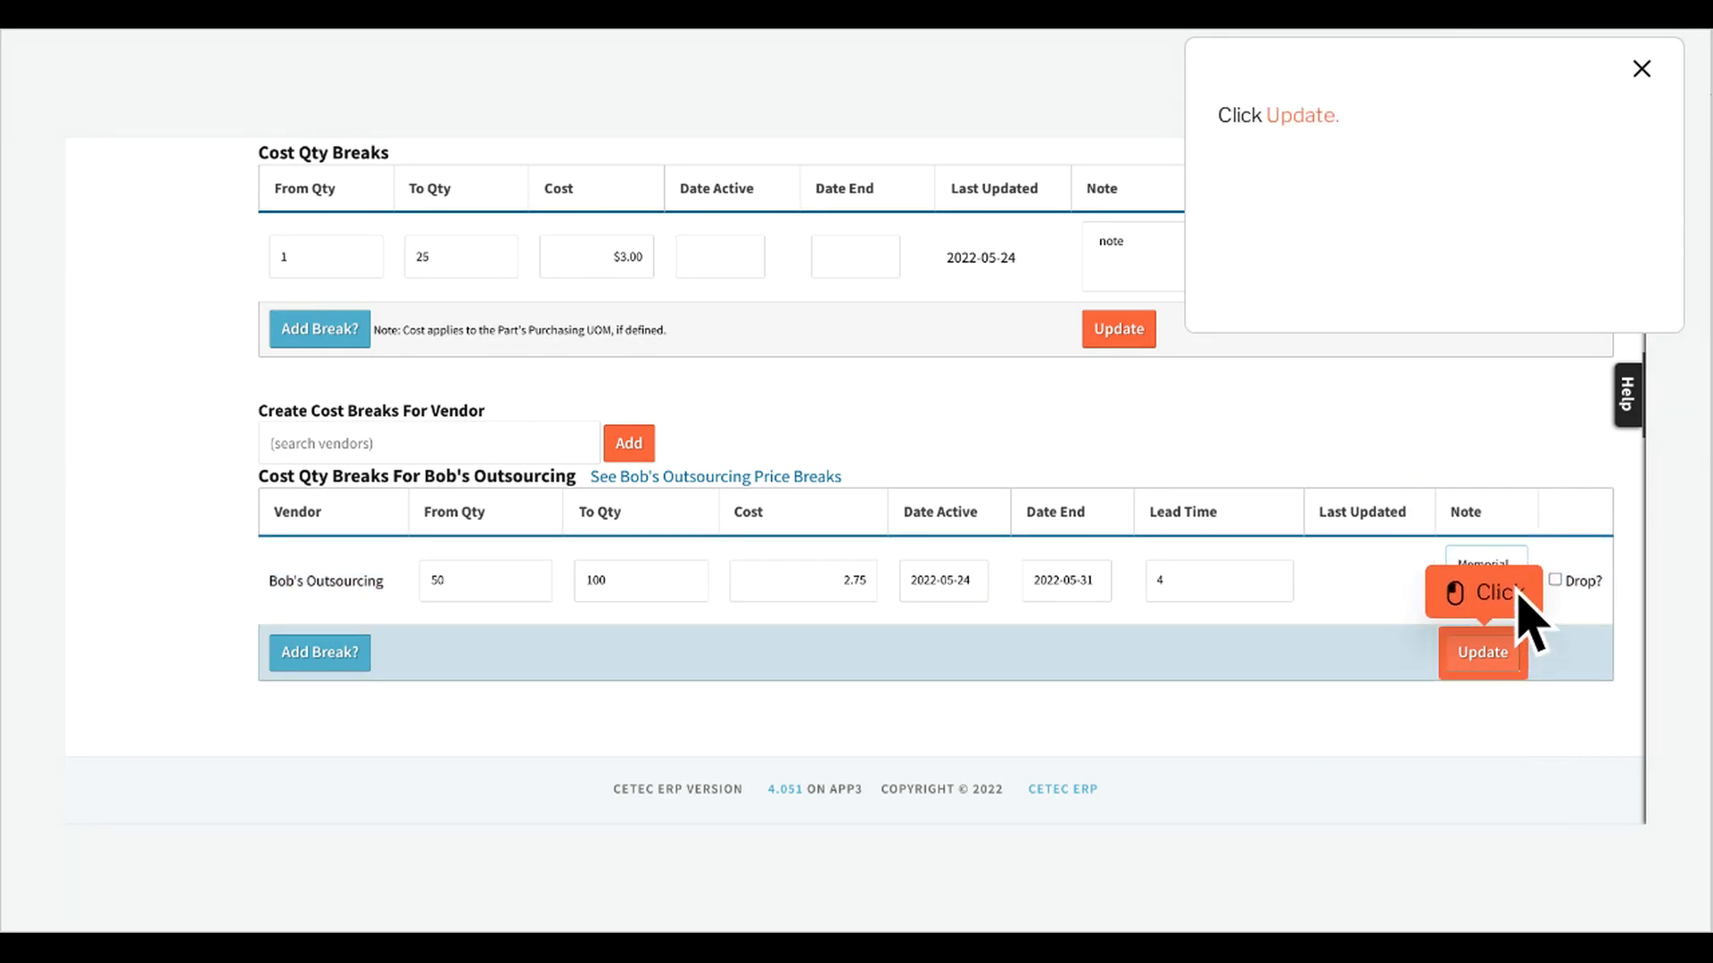
click(1515, 669)
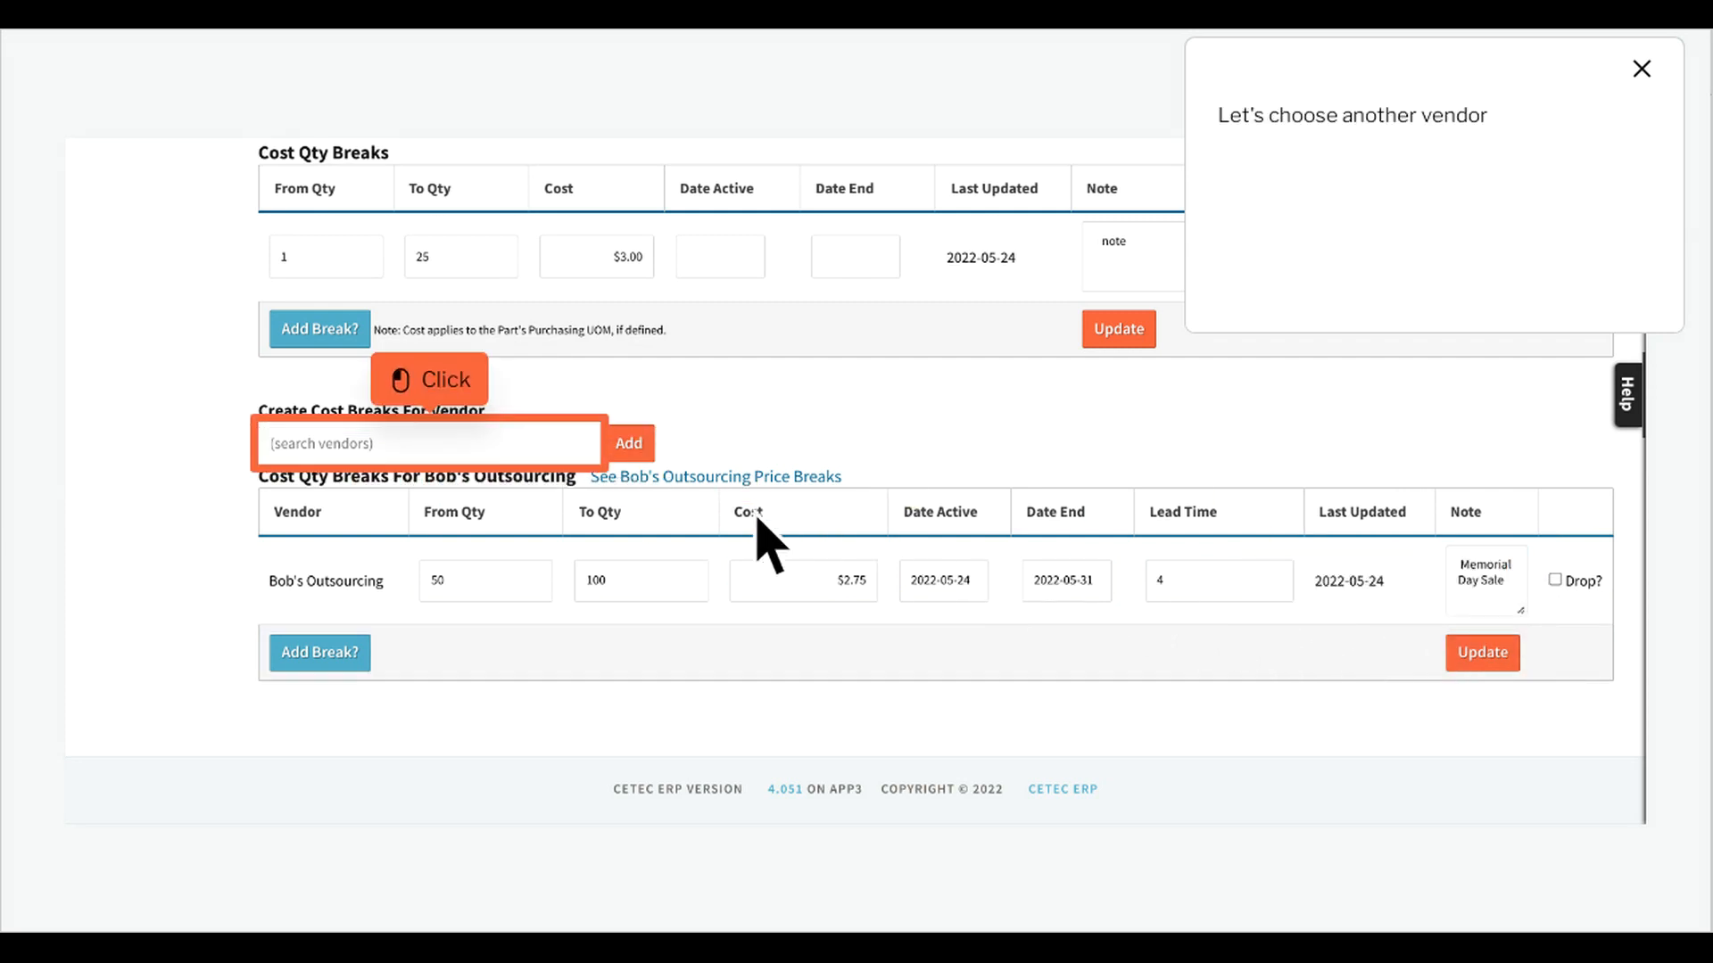
Create vendor-specific cost breaks for Master Distributor on the part
click(463, 457)
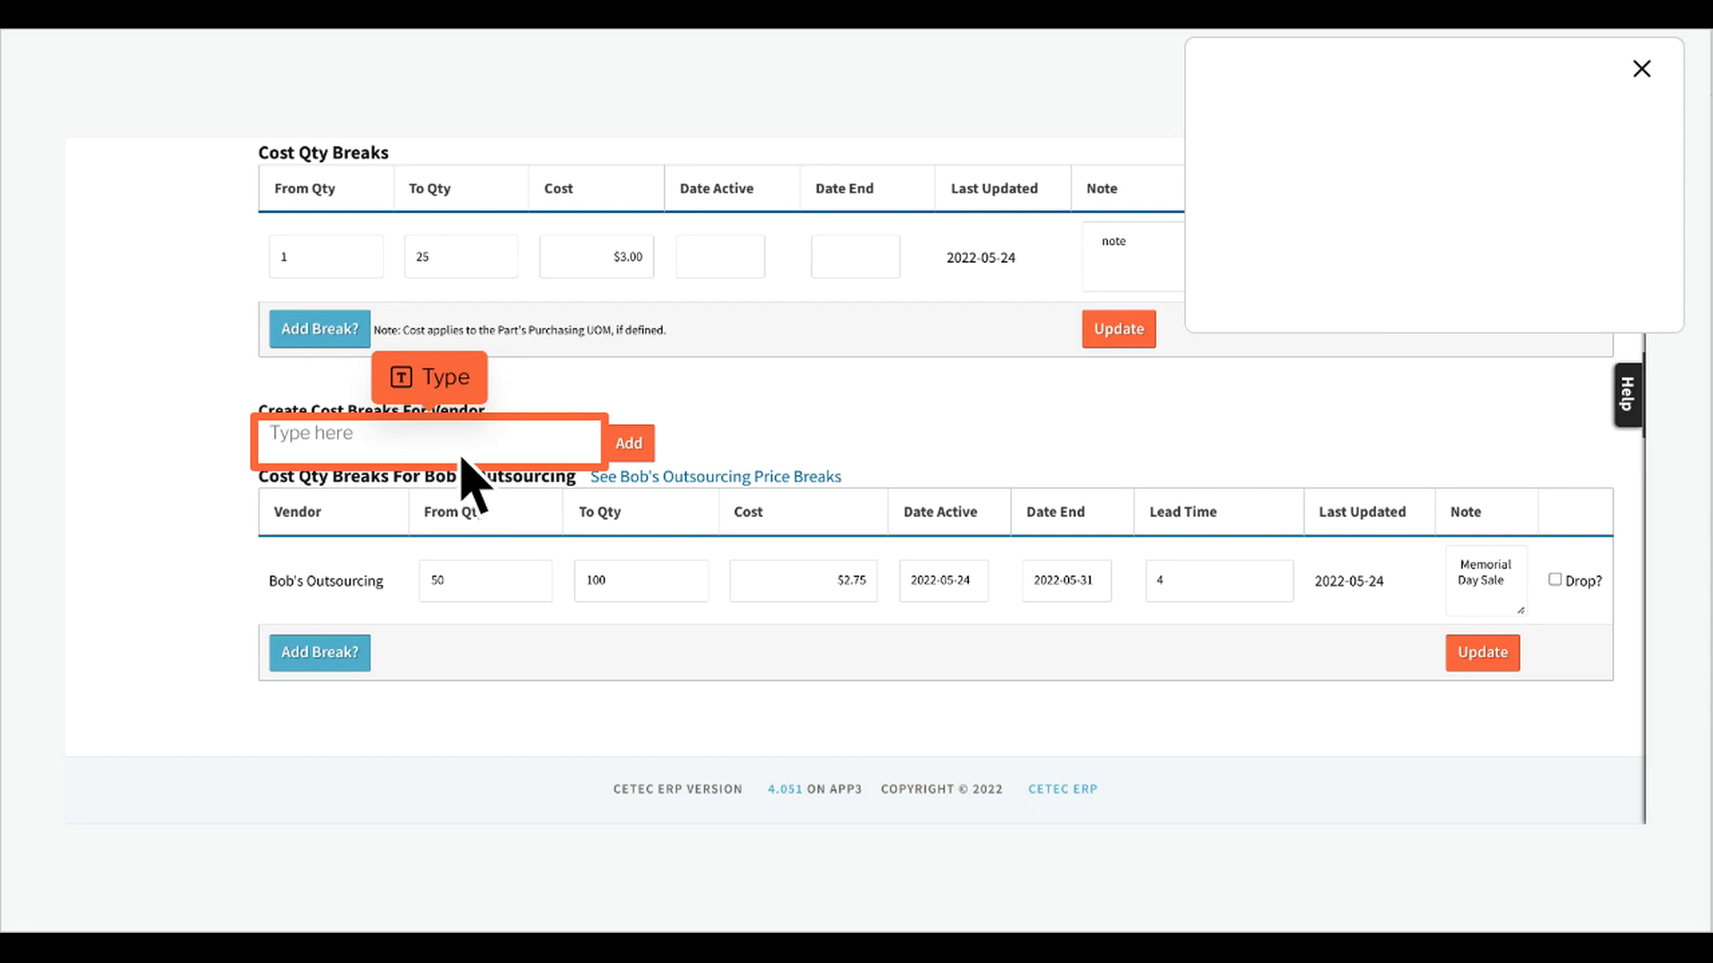
text(something)
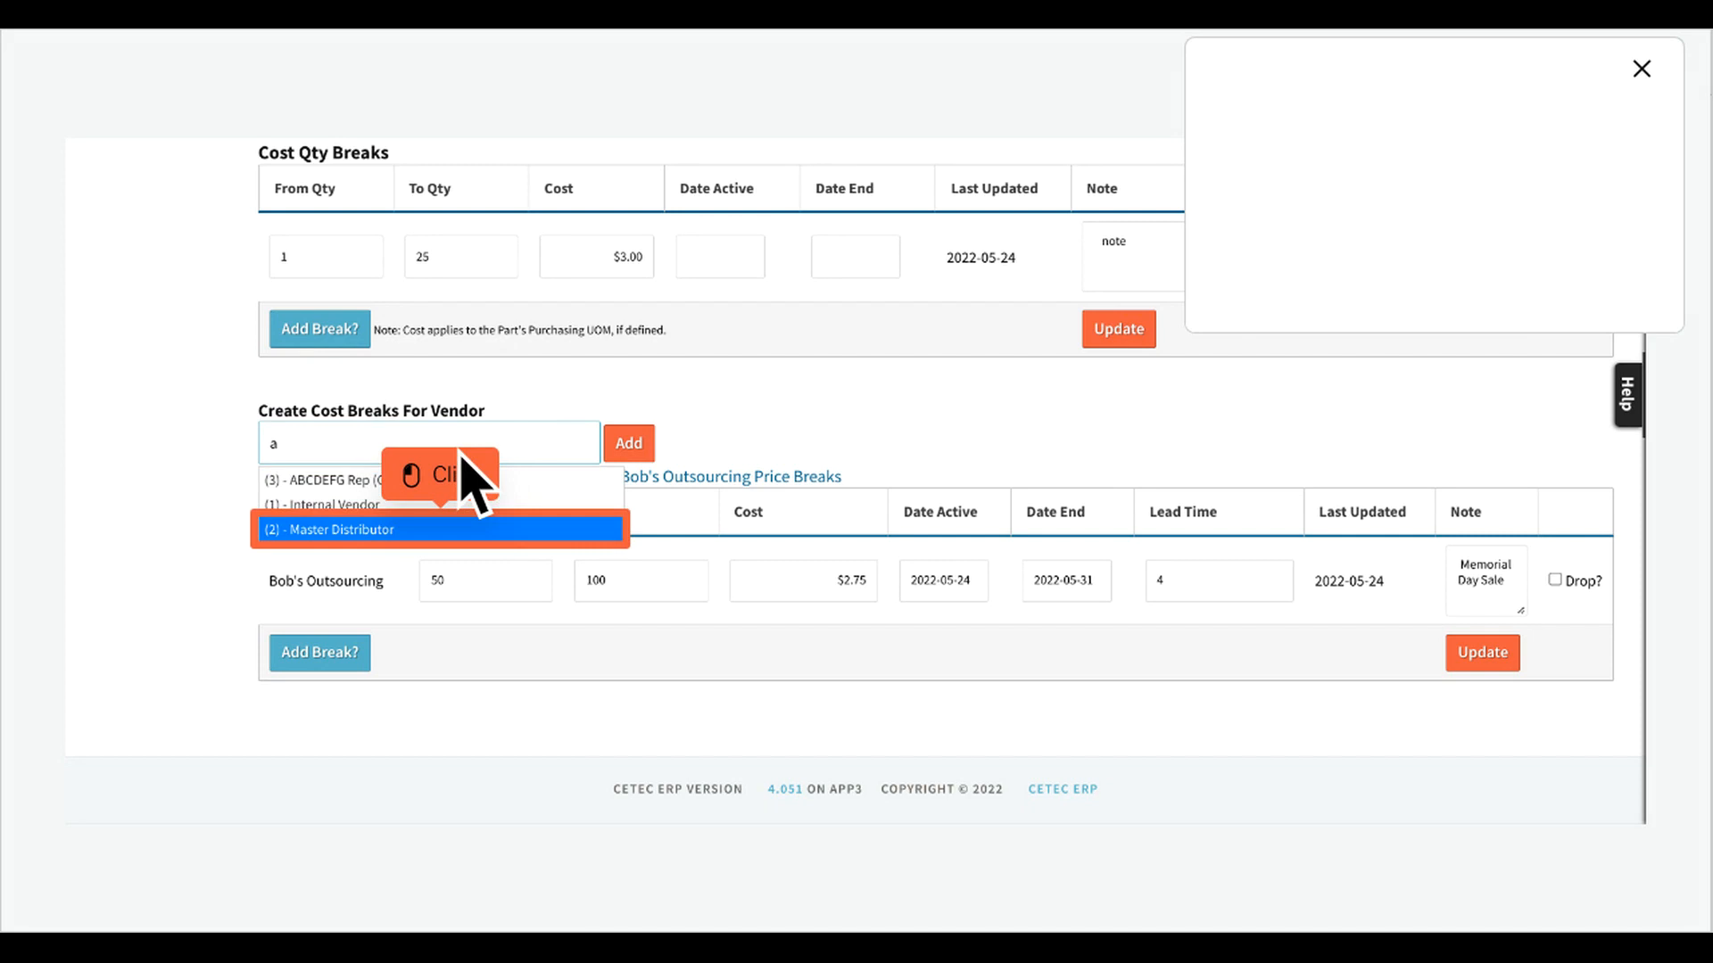
click(470, 530)
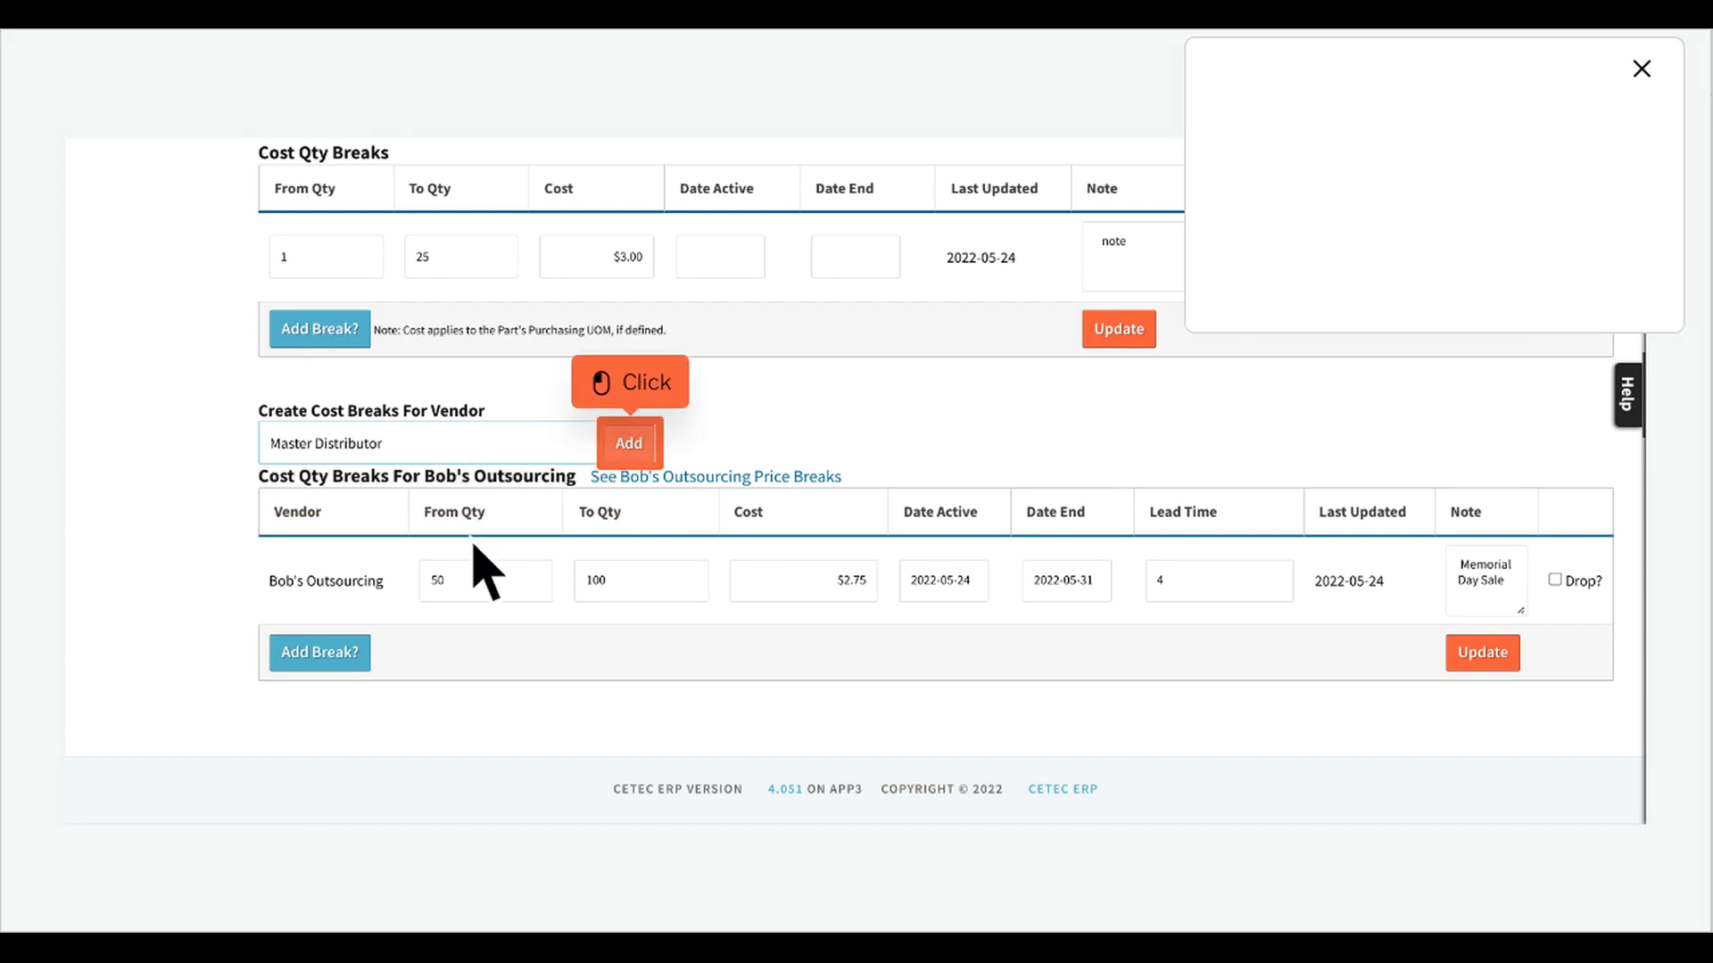
click(661, 459)
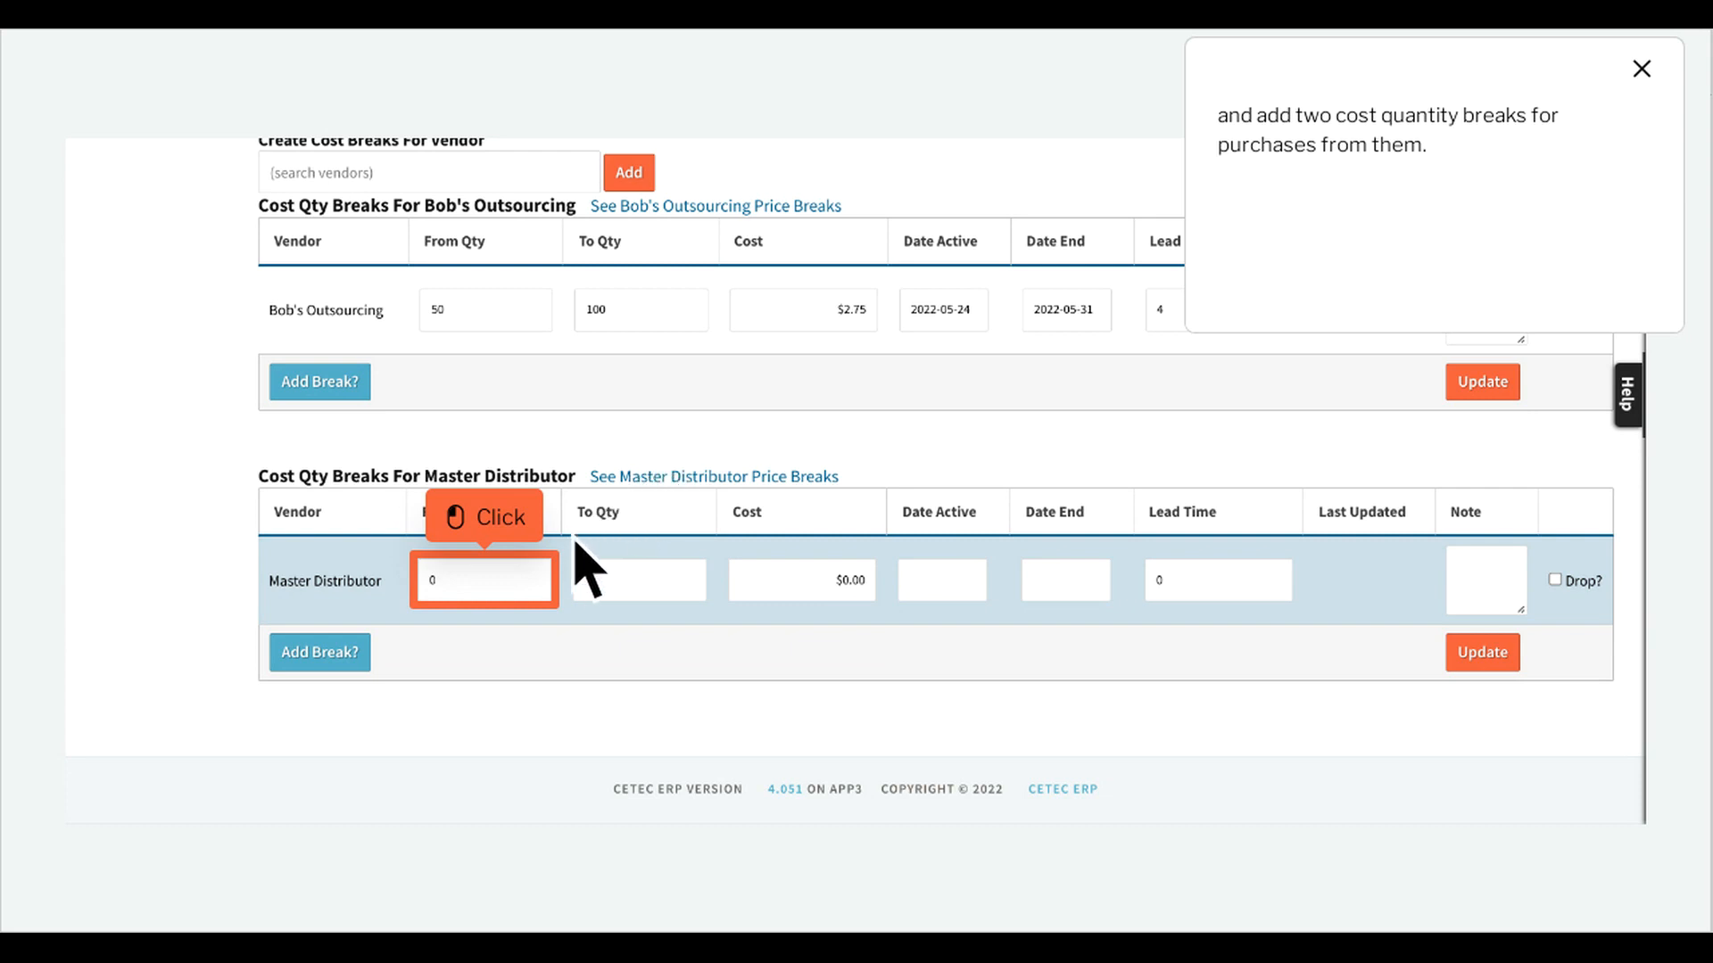
Set the Master Distributor break to quantities 1 through 100 at a cost of $3.00 and save it
click(517, 596)
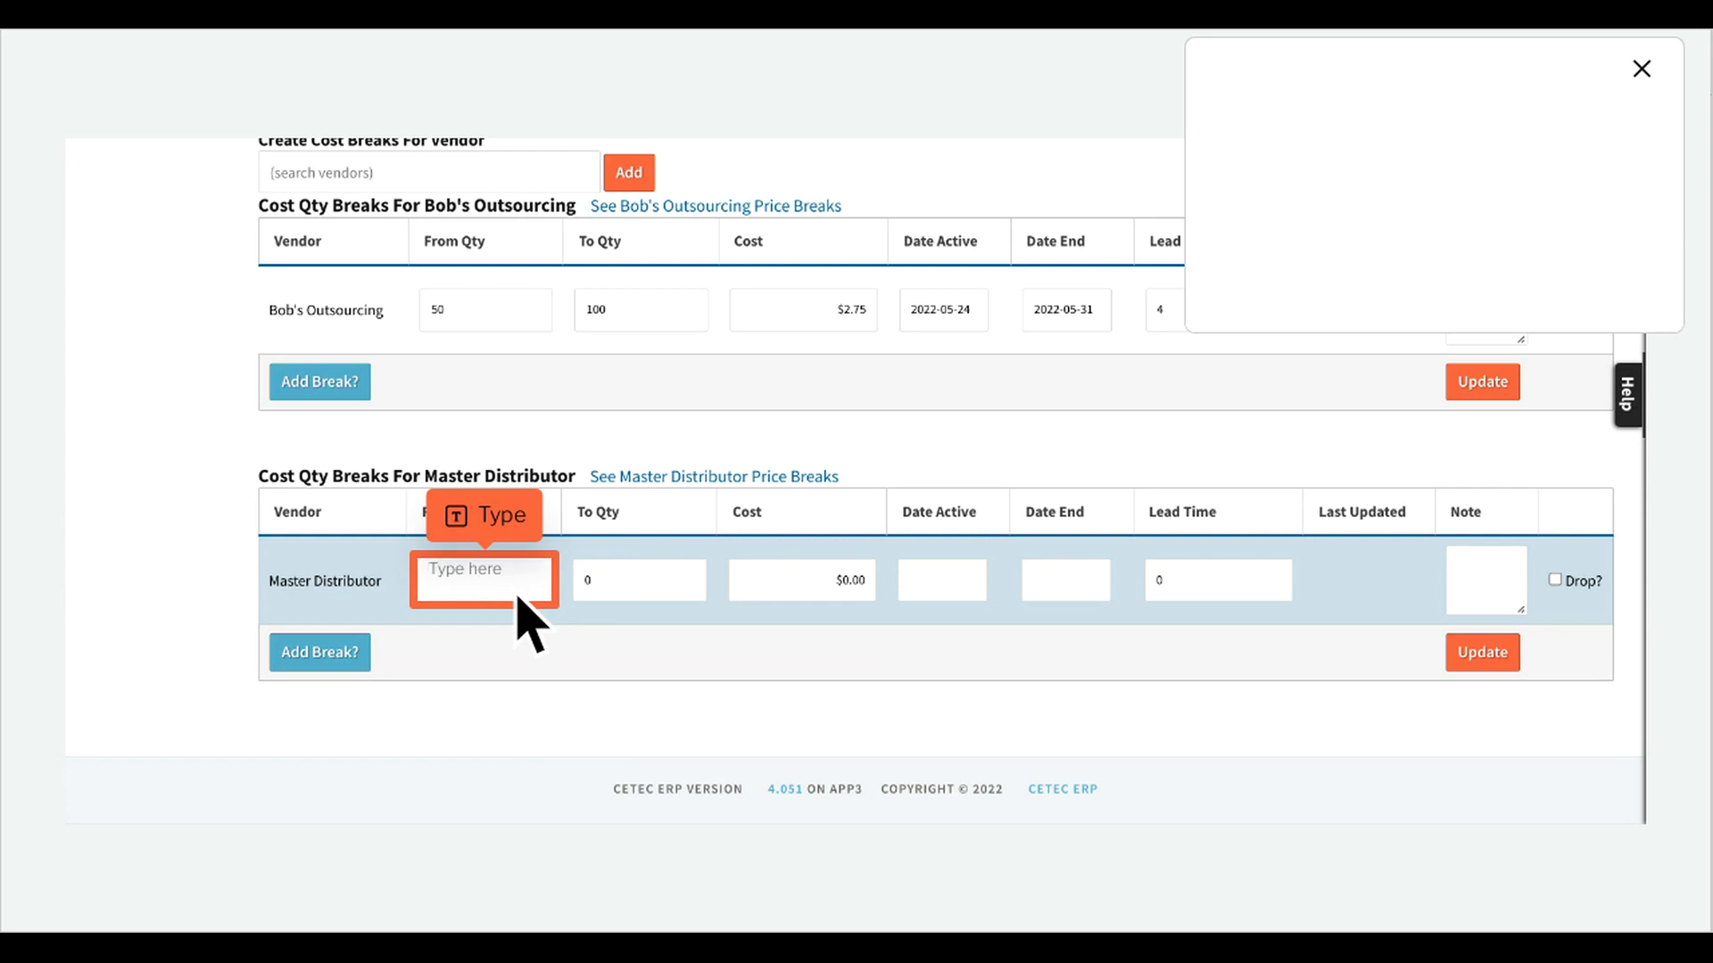
text(something)
key(Tab)
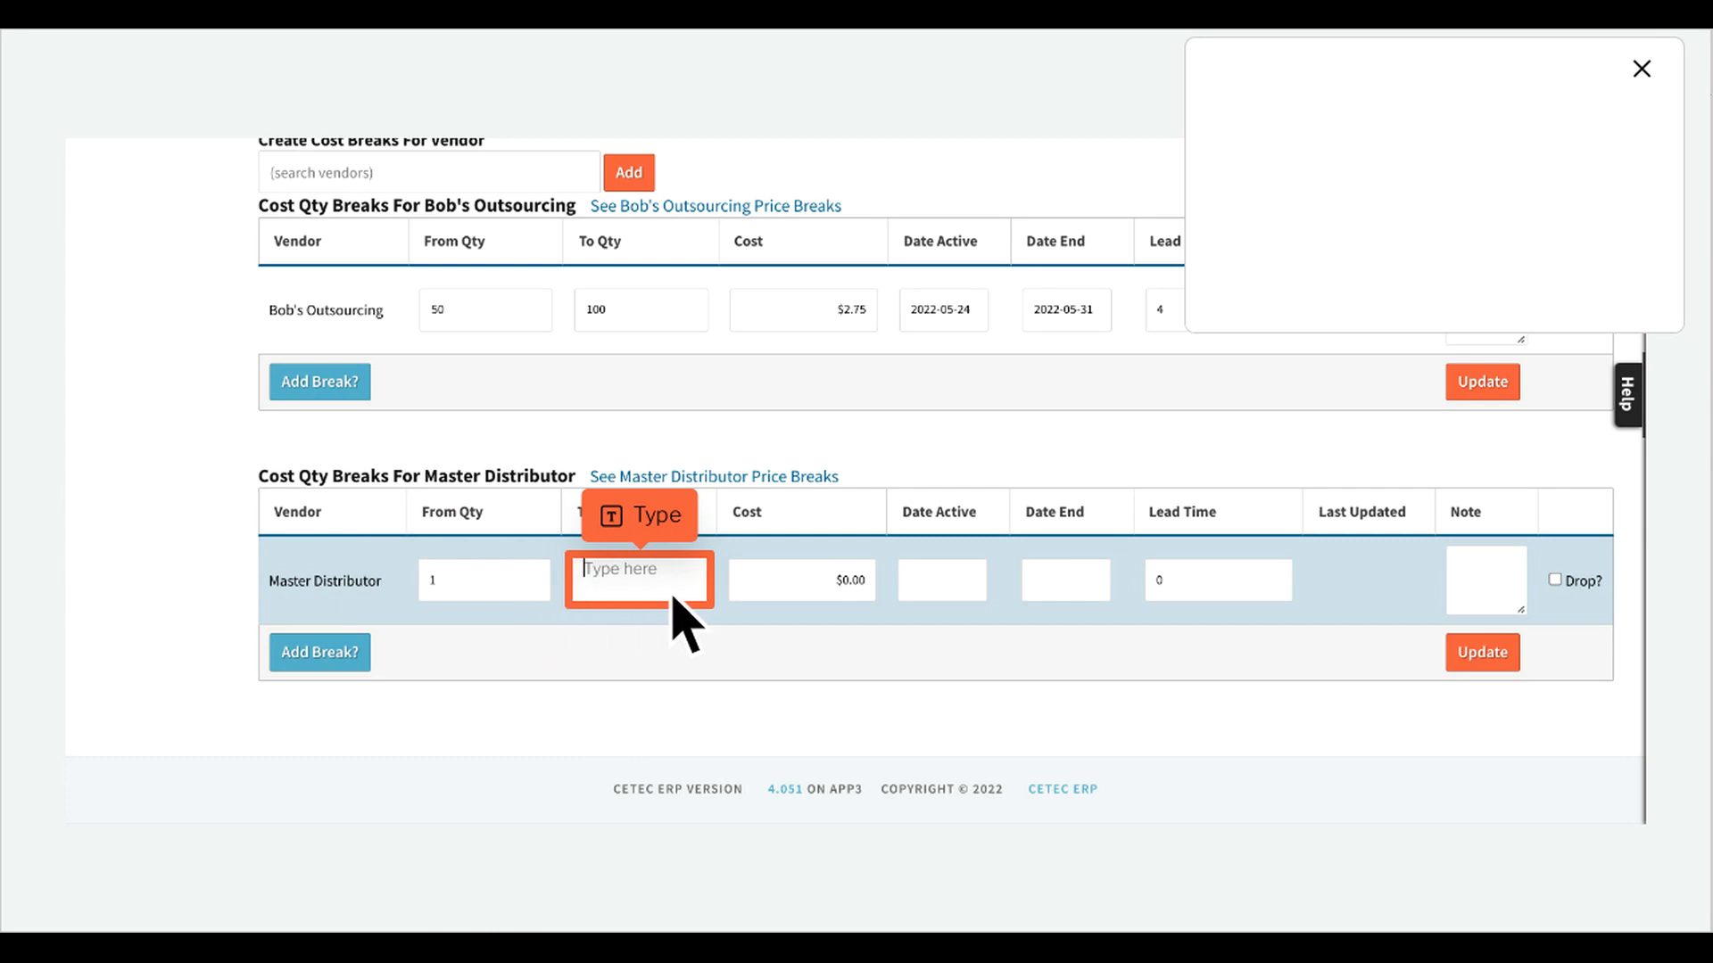
text(something)
key(Tab)
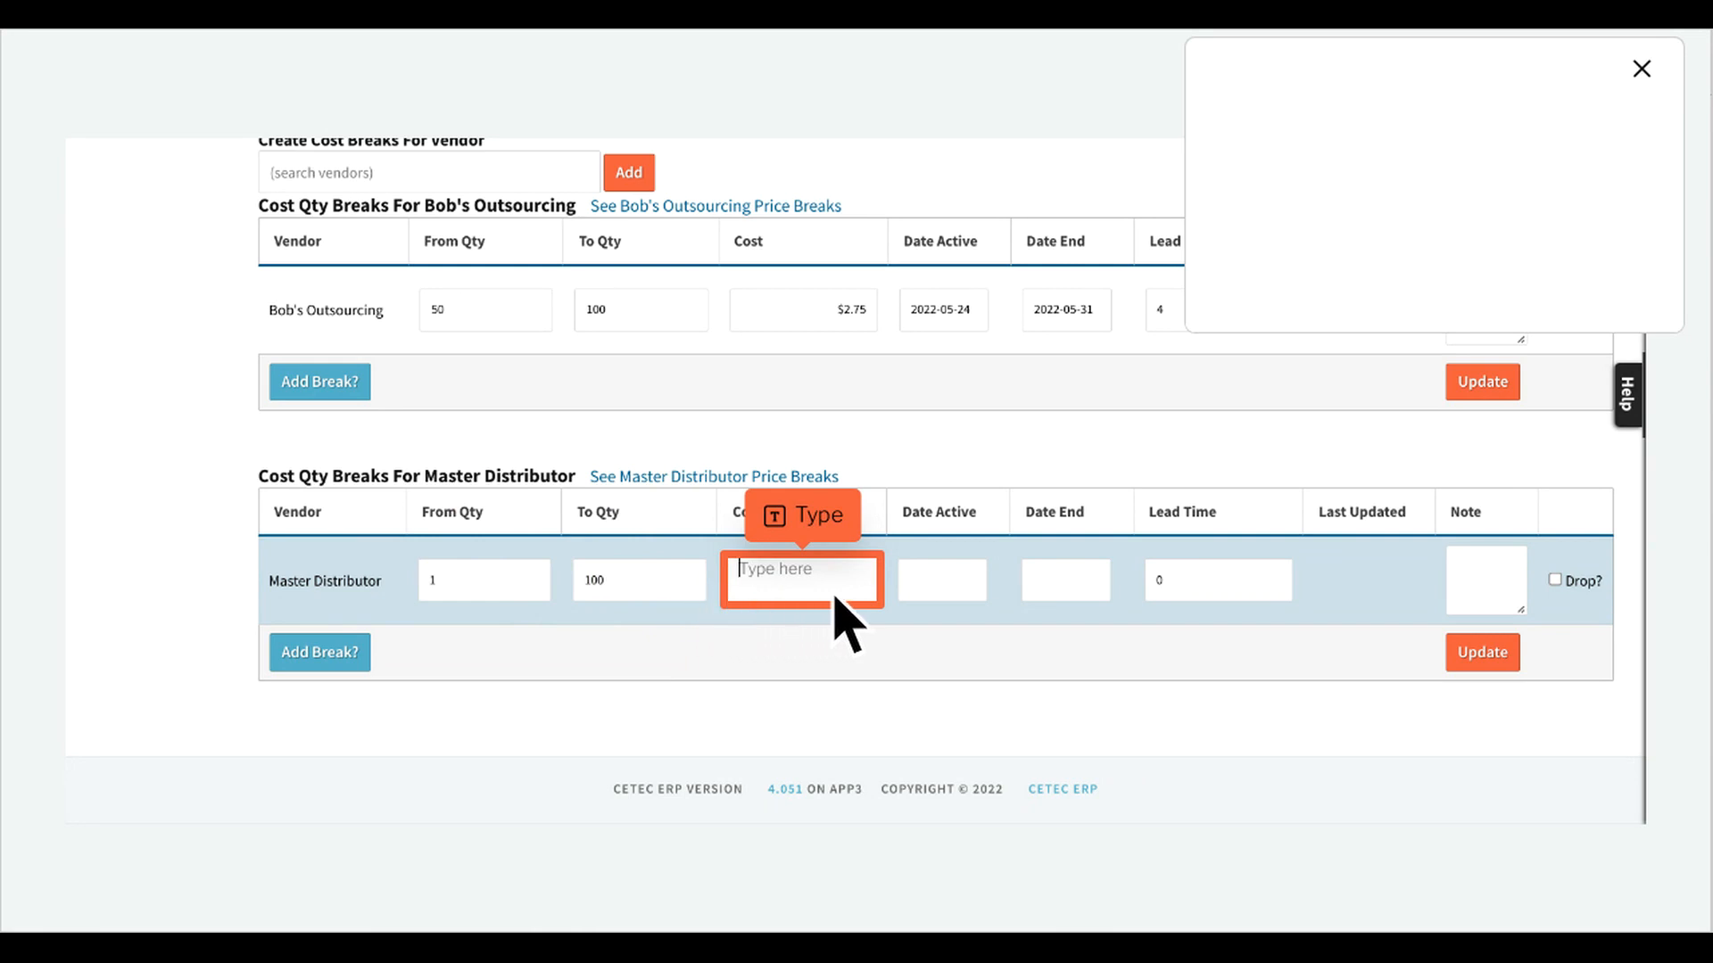
text(something)
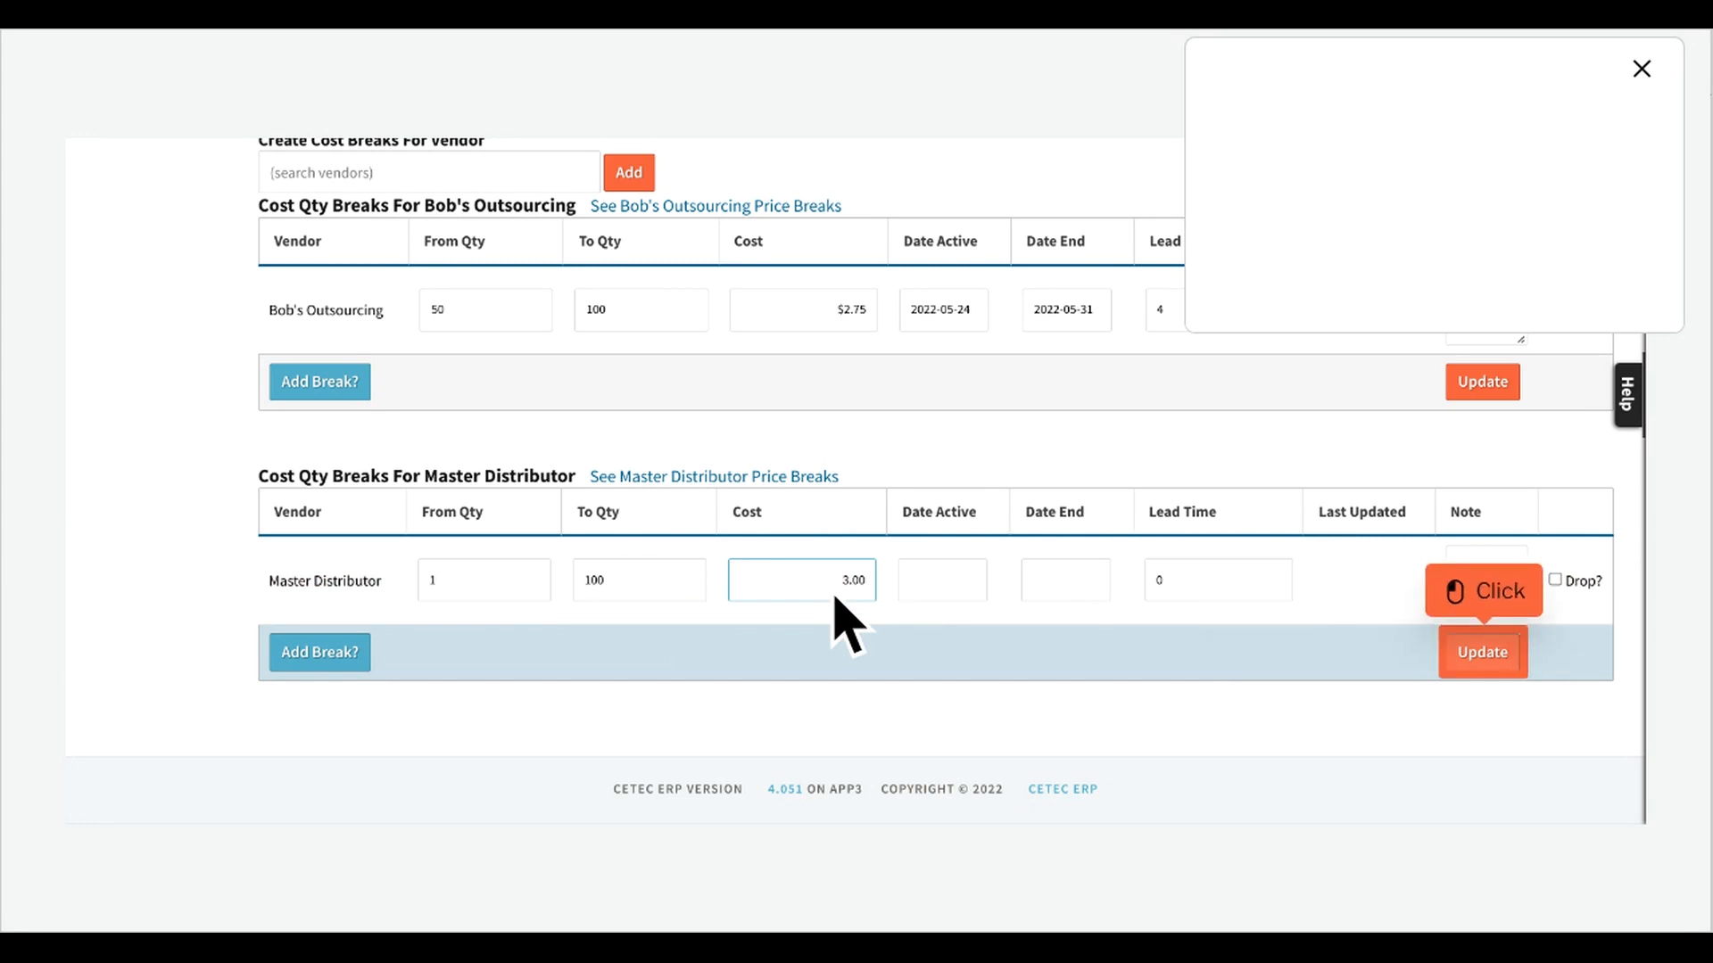
click(1514, 665)
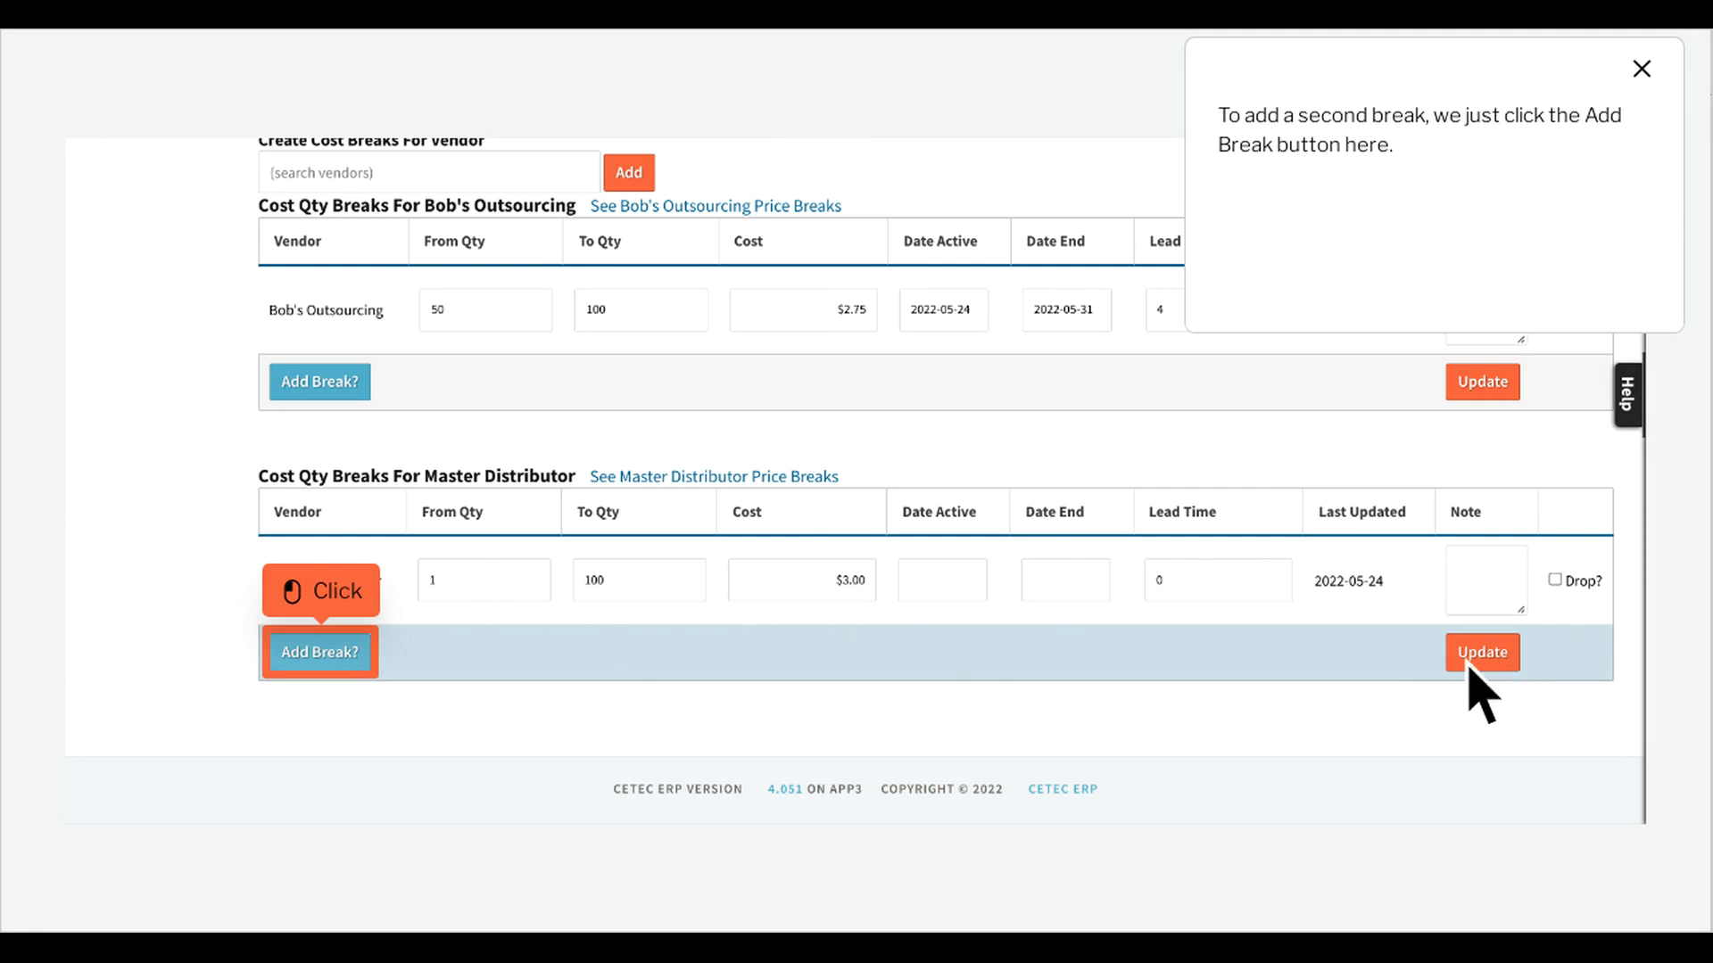
Add a second Master Distributor break for quantities 101 through 250 at a cost of $2.50 and save it
click(353, 667)
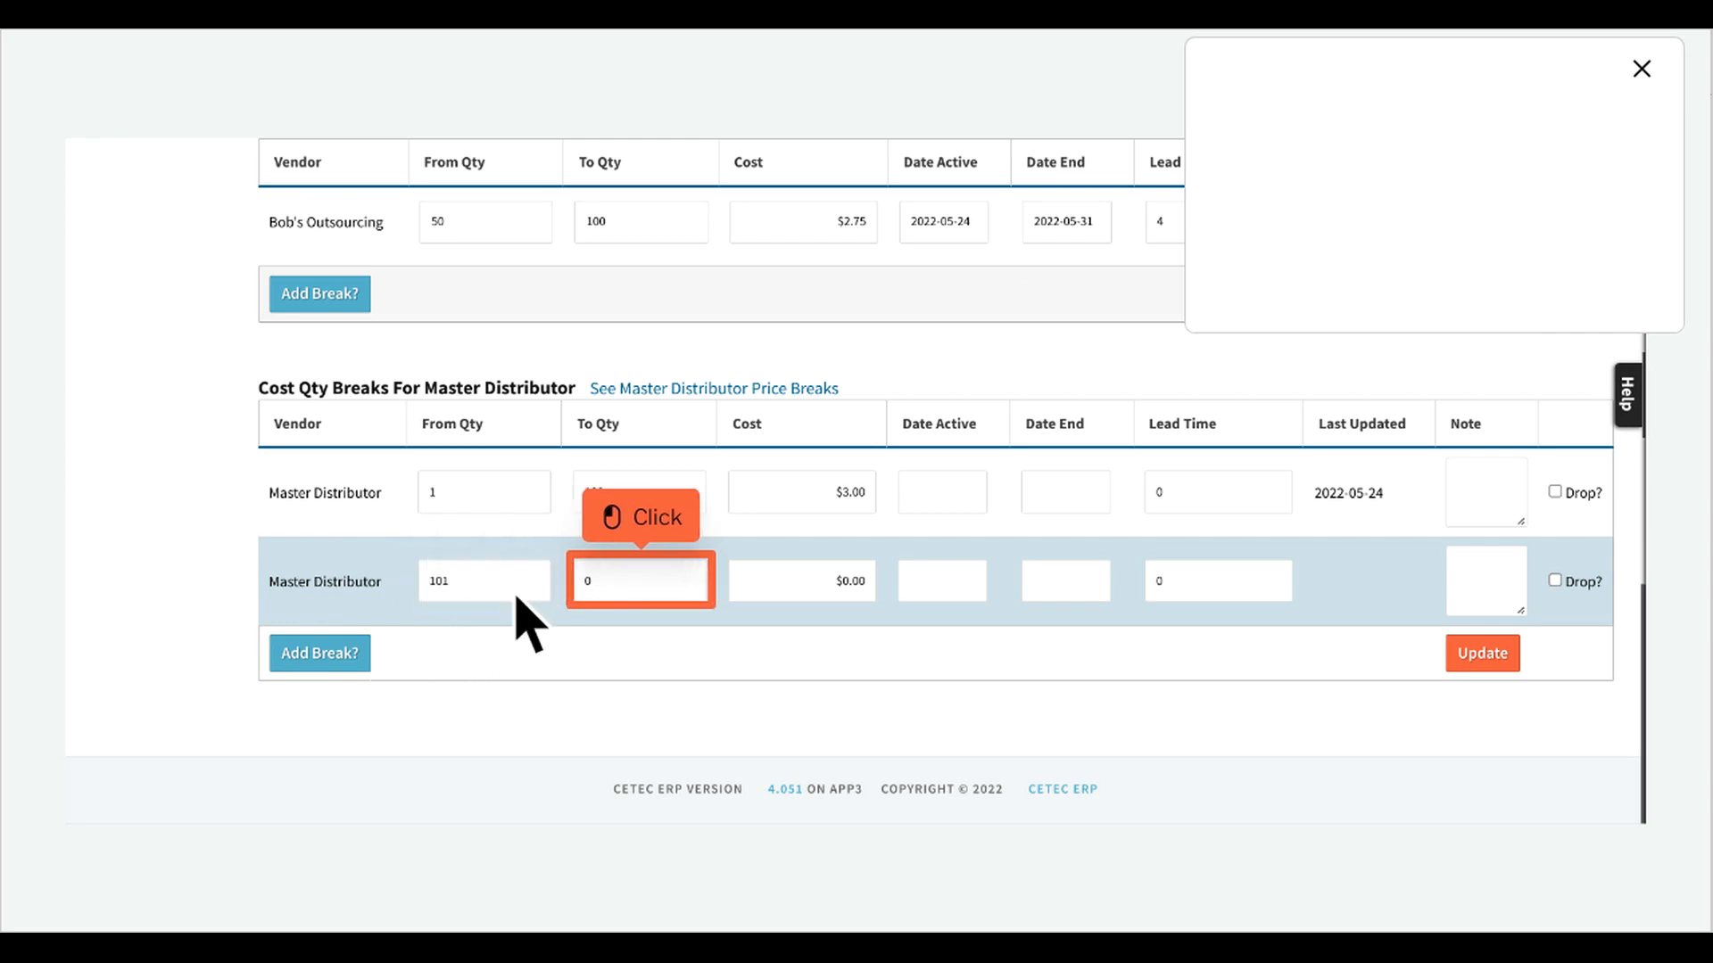
click(675, 599)
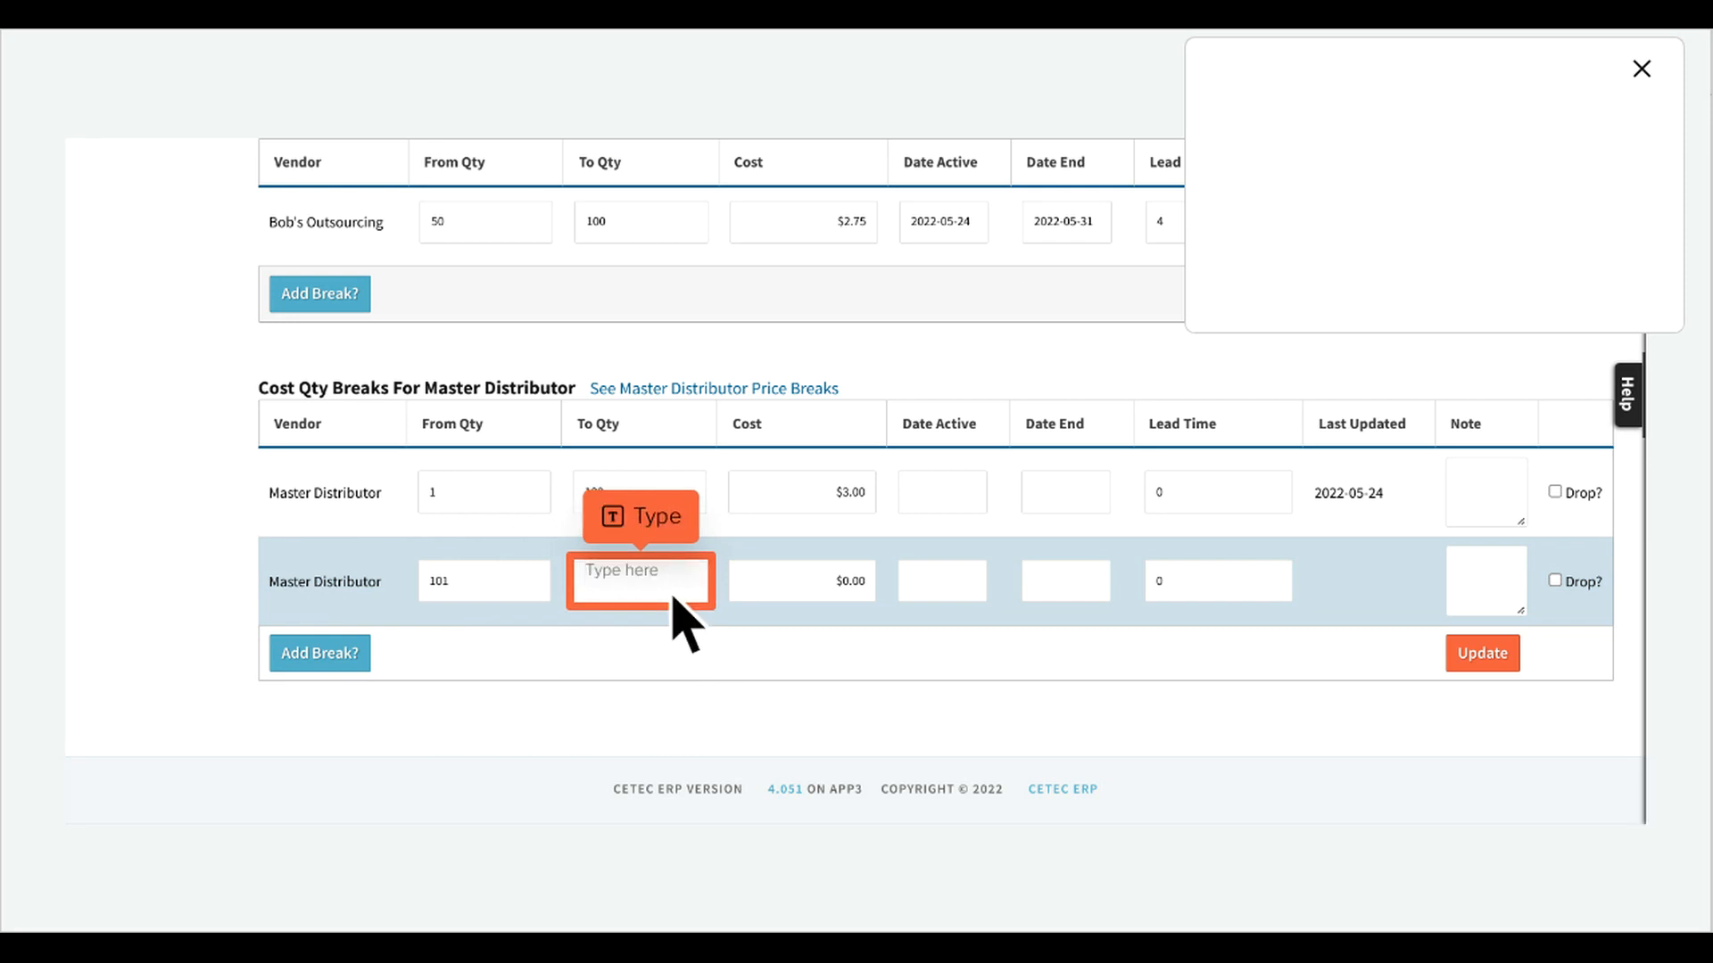
text(something)
key(Return)
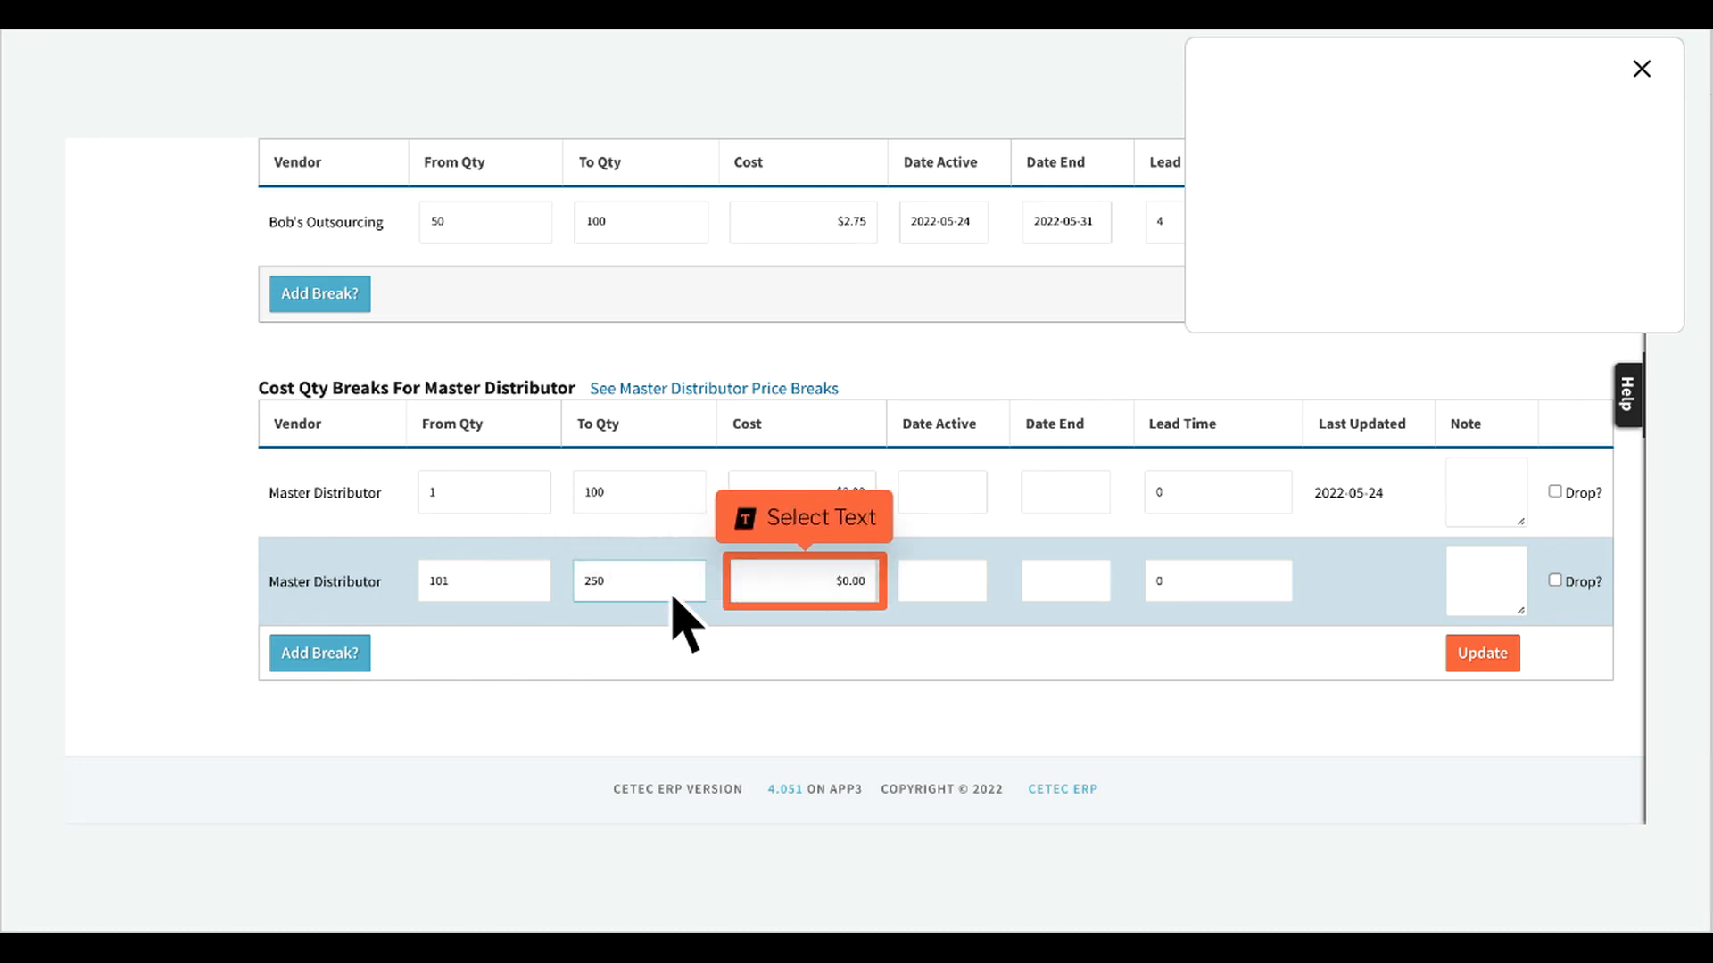
click(838, 599)
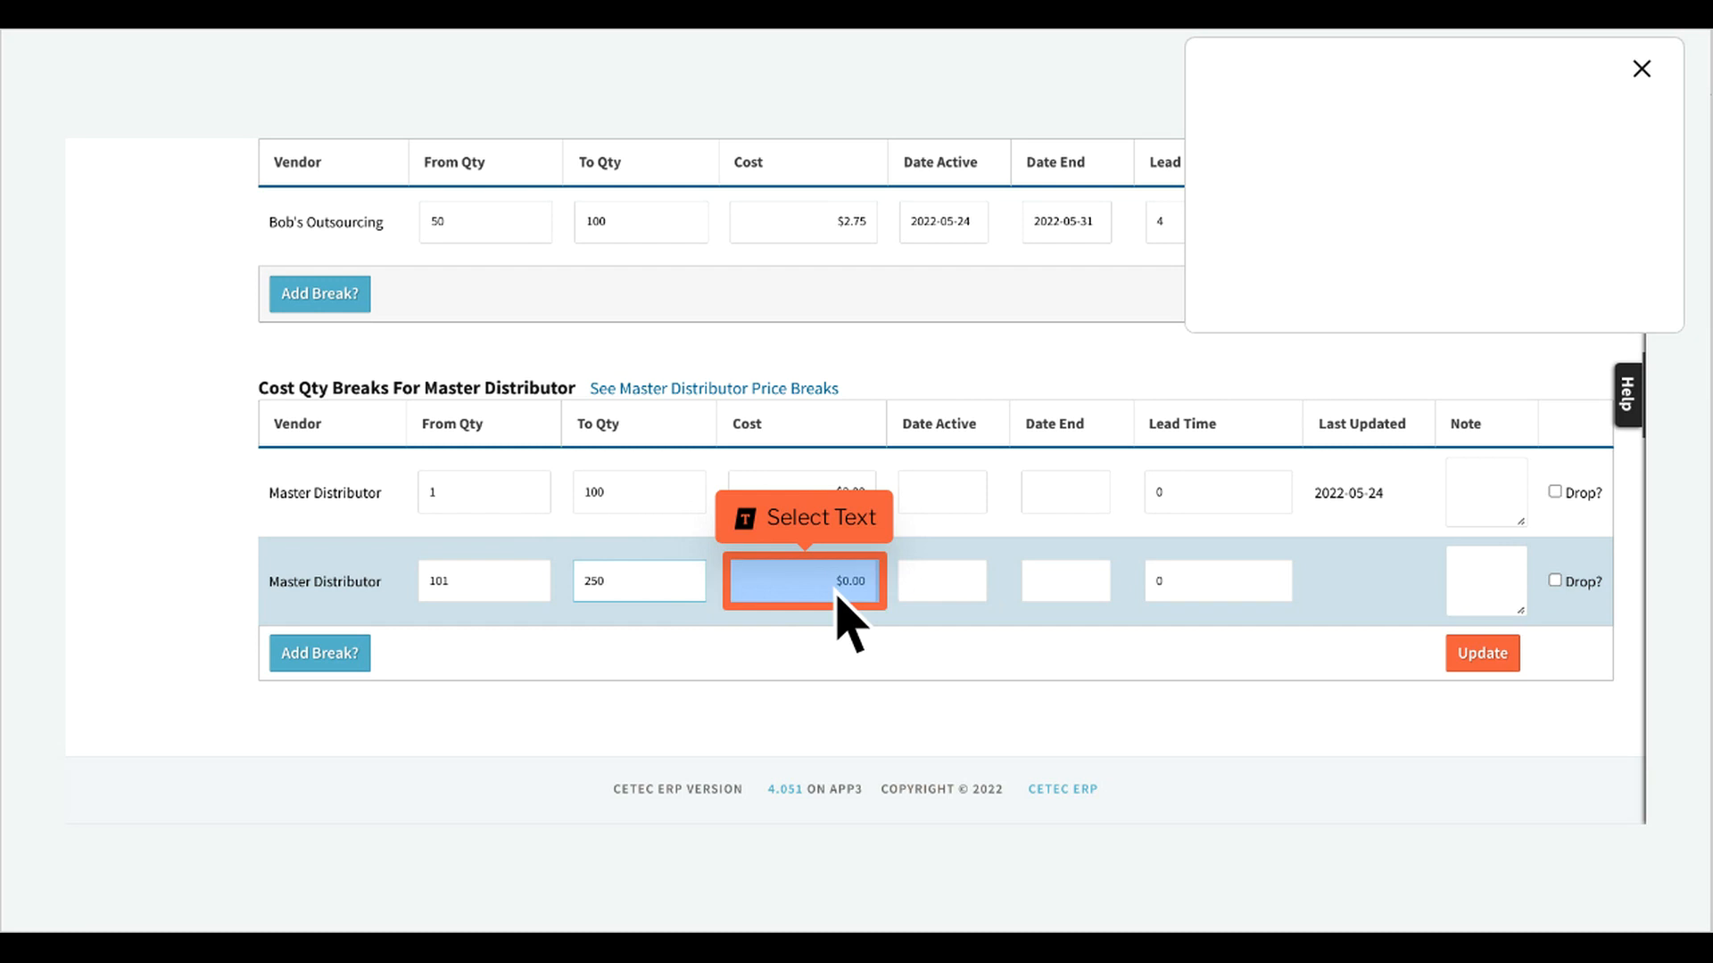
click(837, 596)
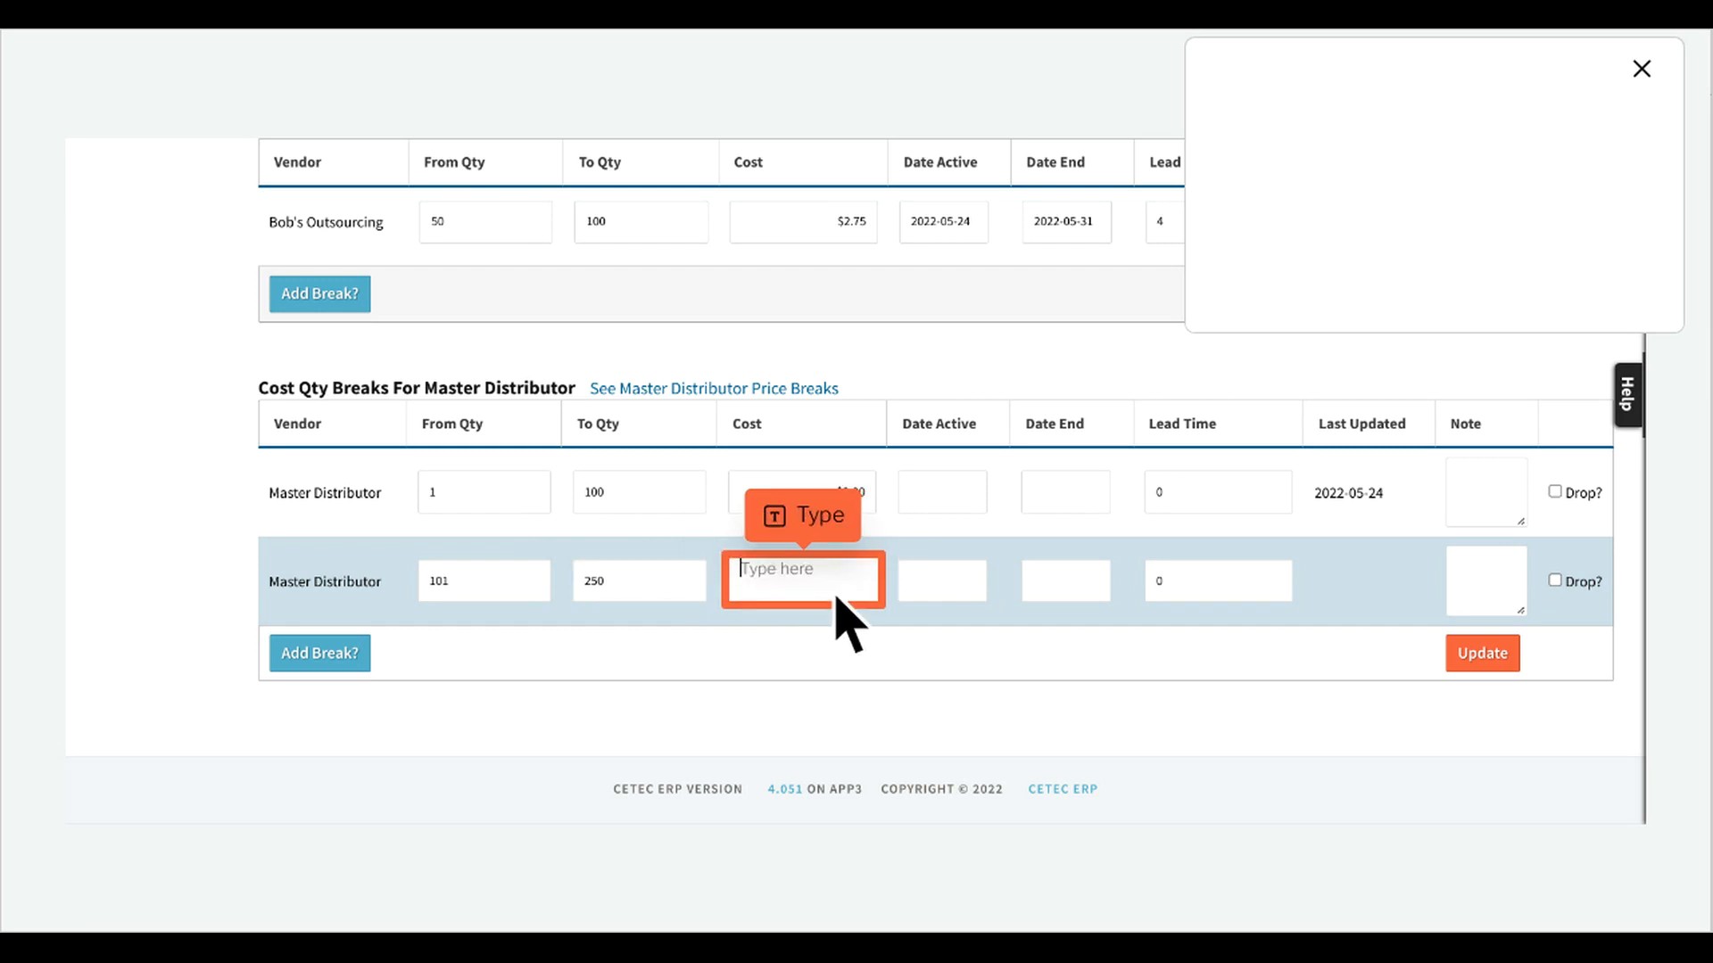
text(something)
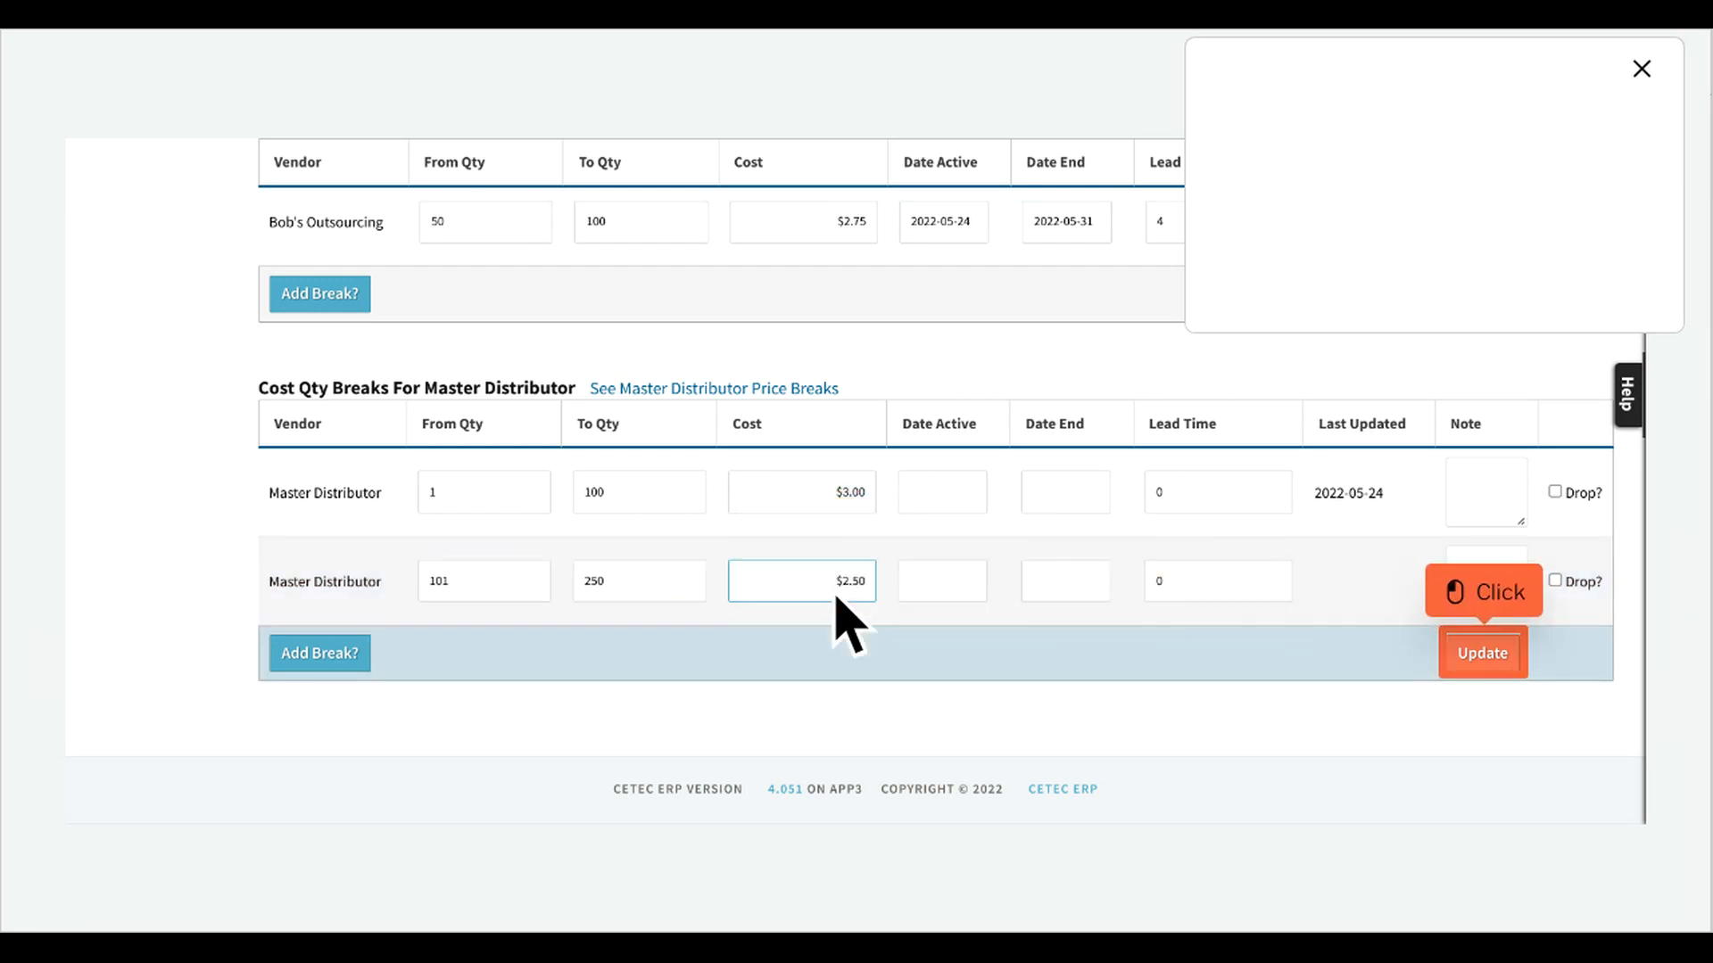
click(1516, 670)
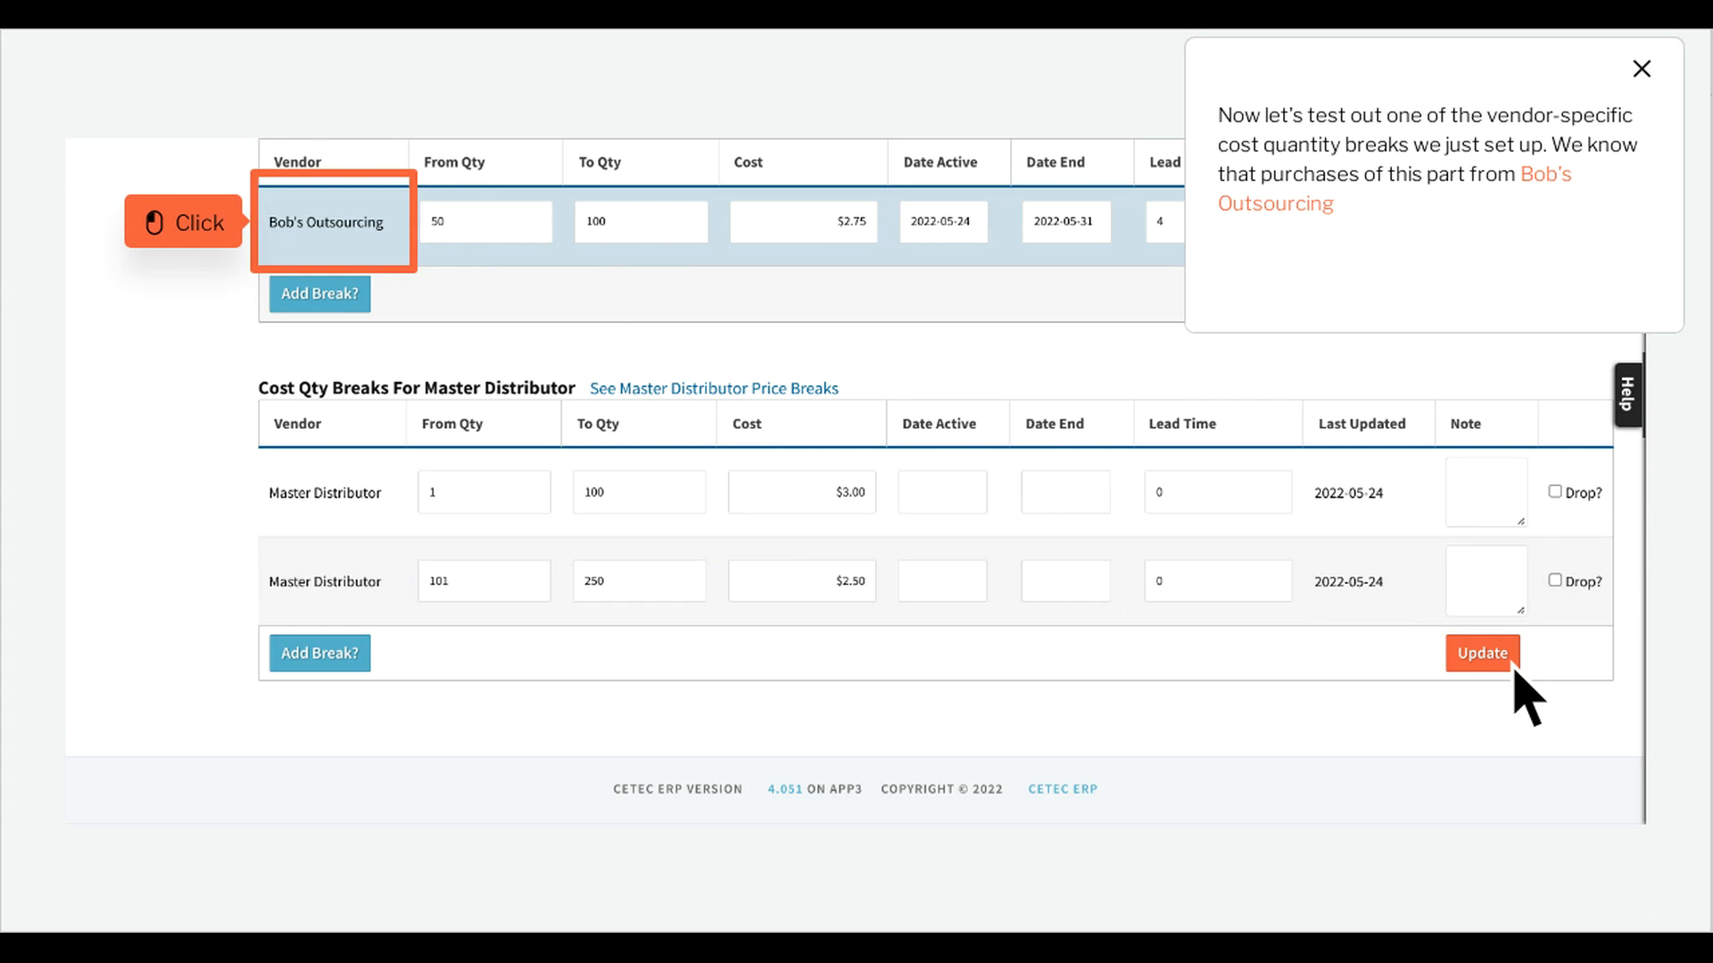
Return to PQuote 51 and set Bob's Outsourcing as the vendor in its header, saving the change
click(366, 239)
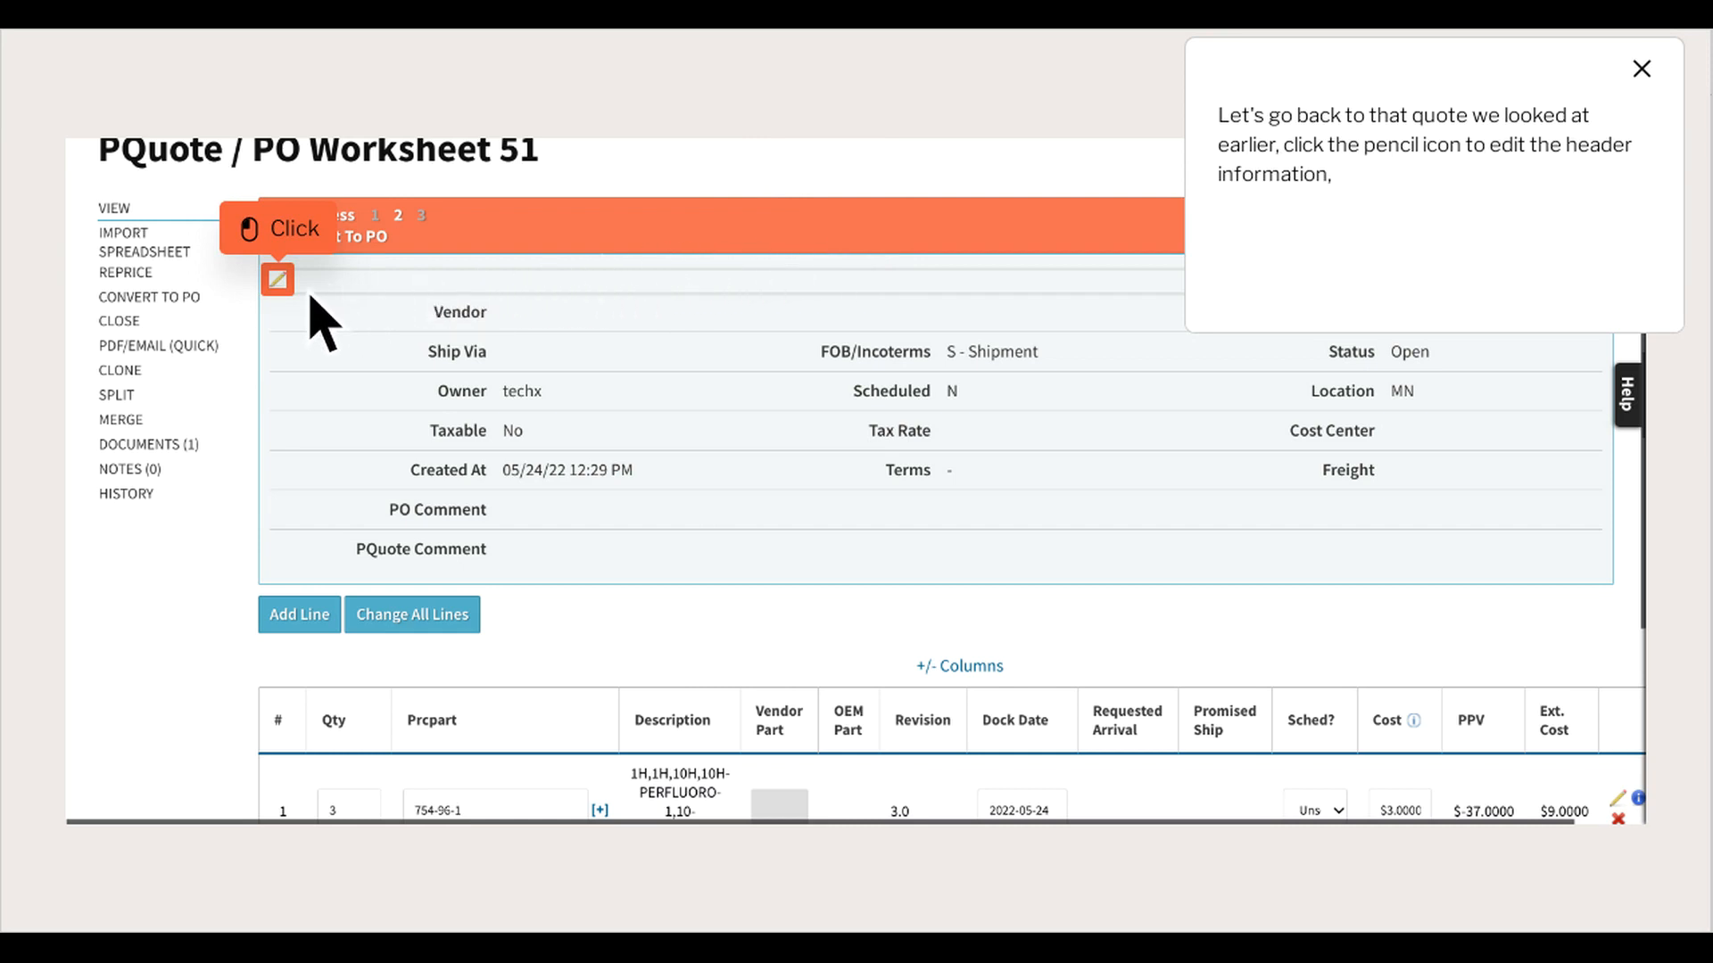
click(277, 280)
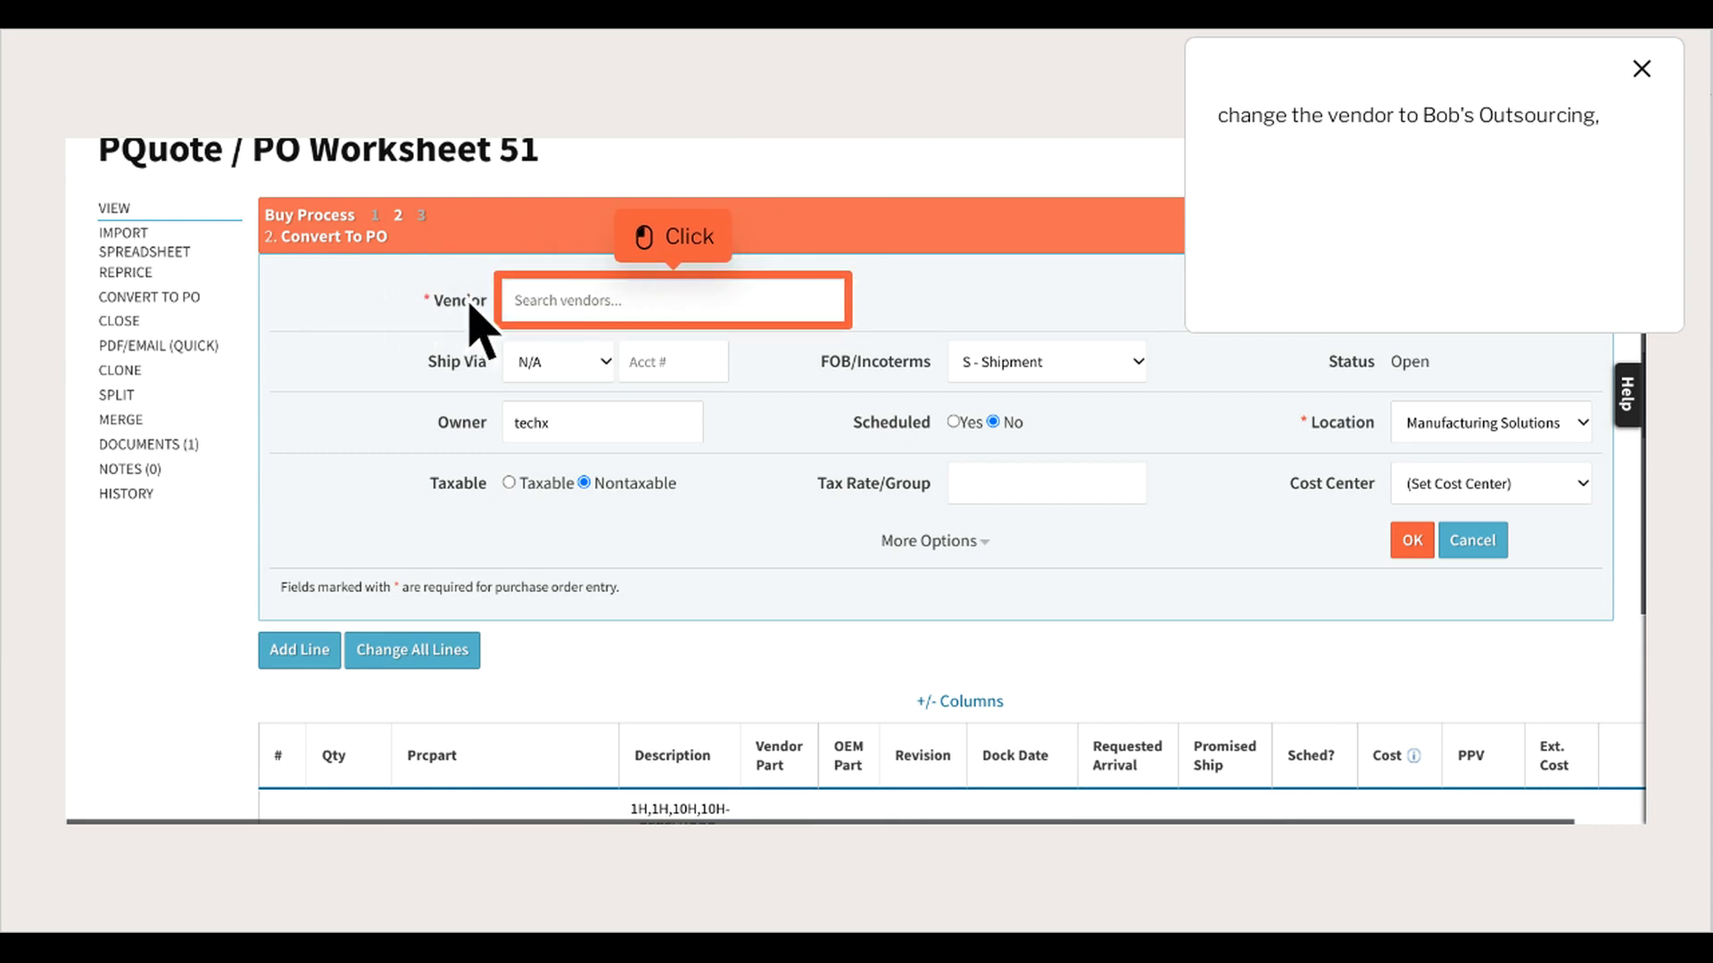
click(705, 314)
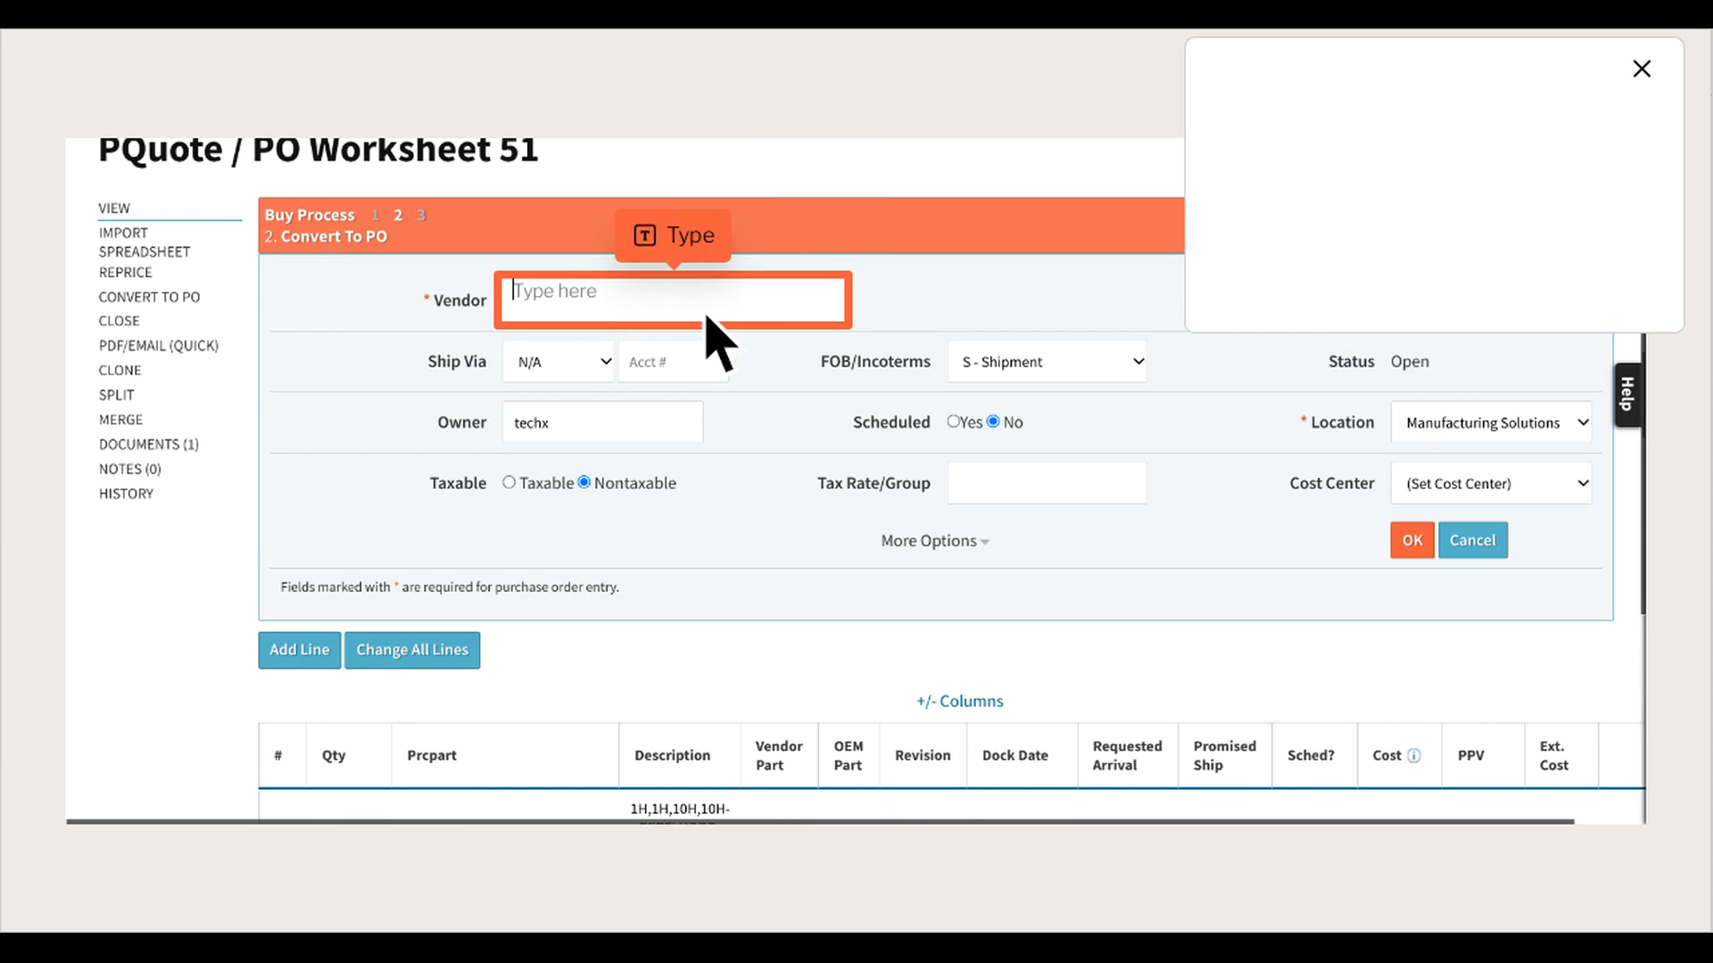
text(something)
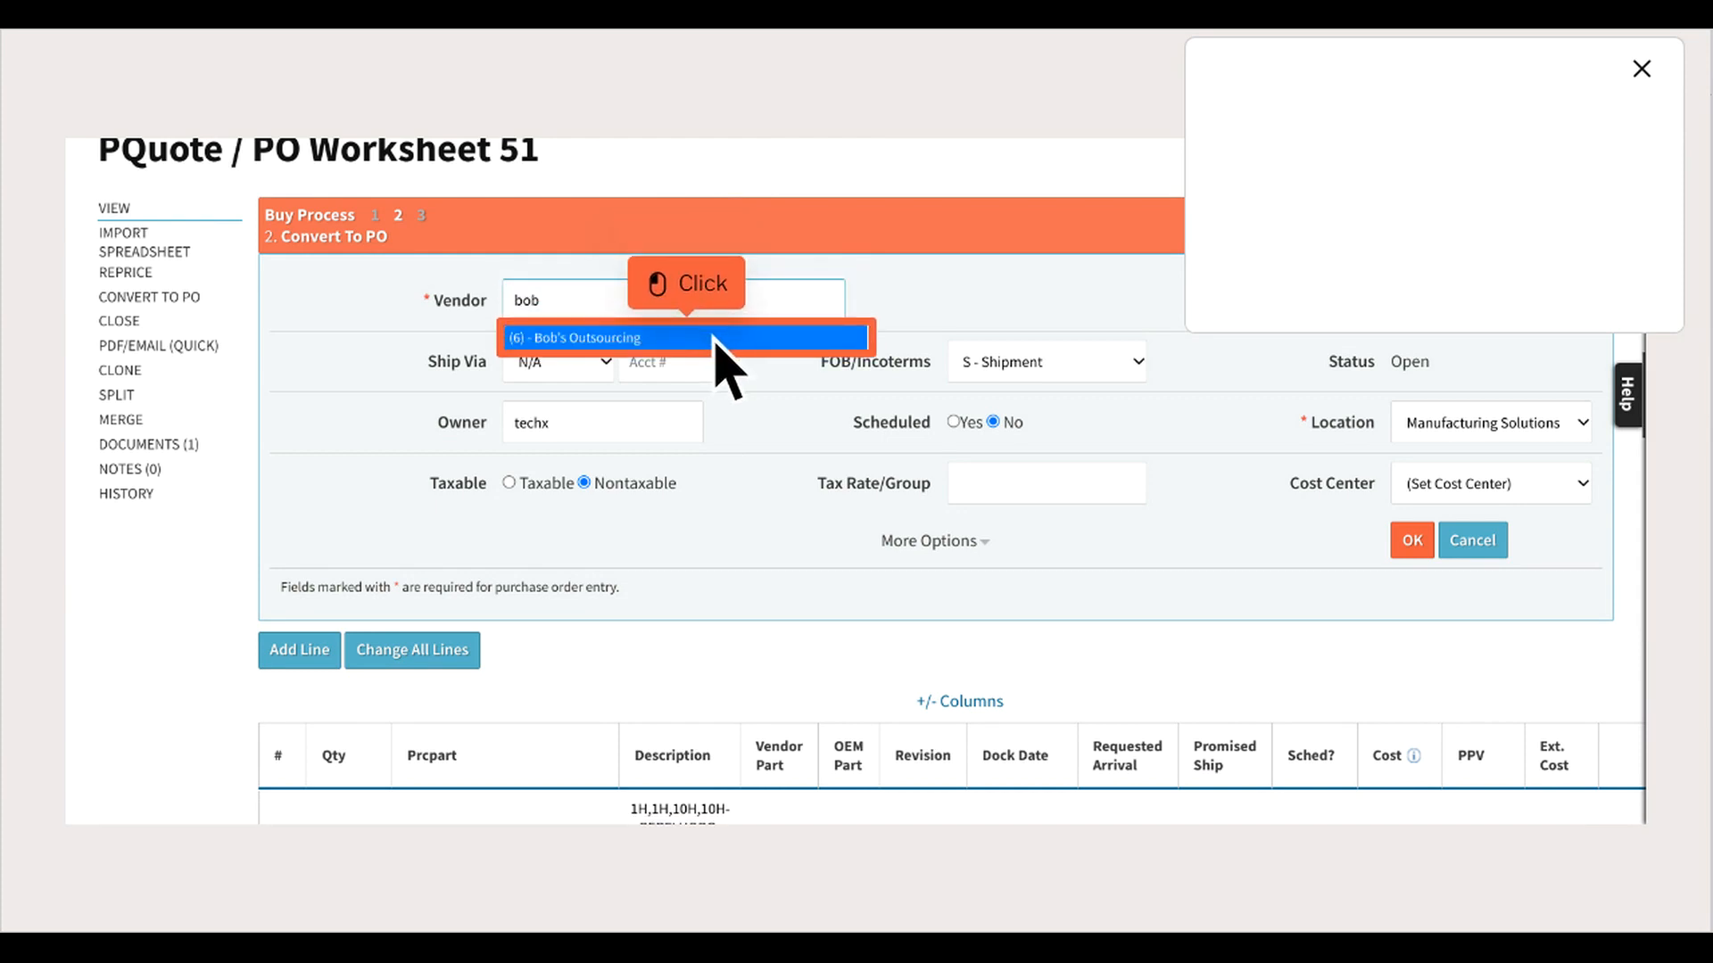
click(719, 344)
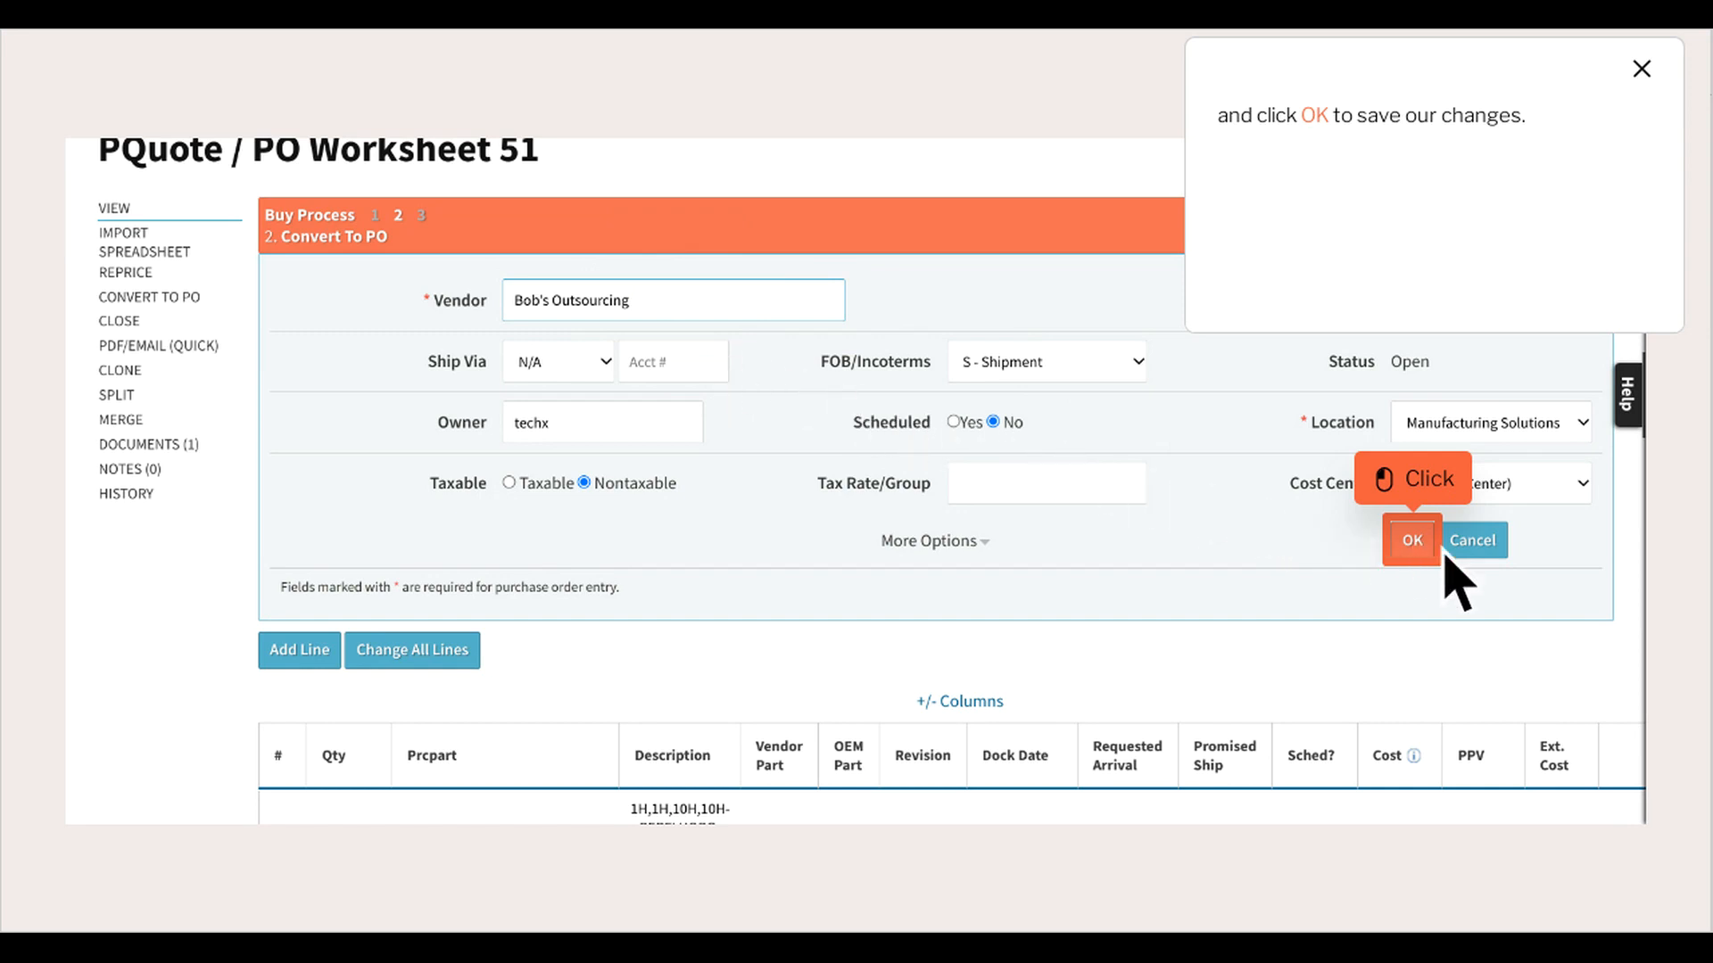
click(1412, 540)
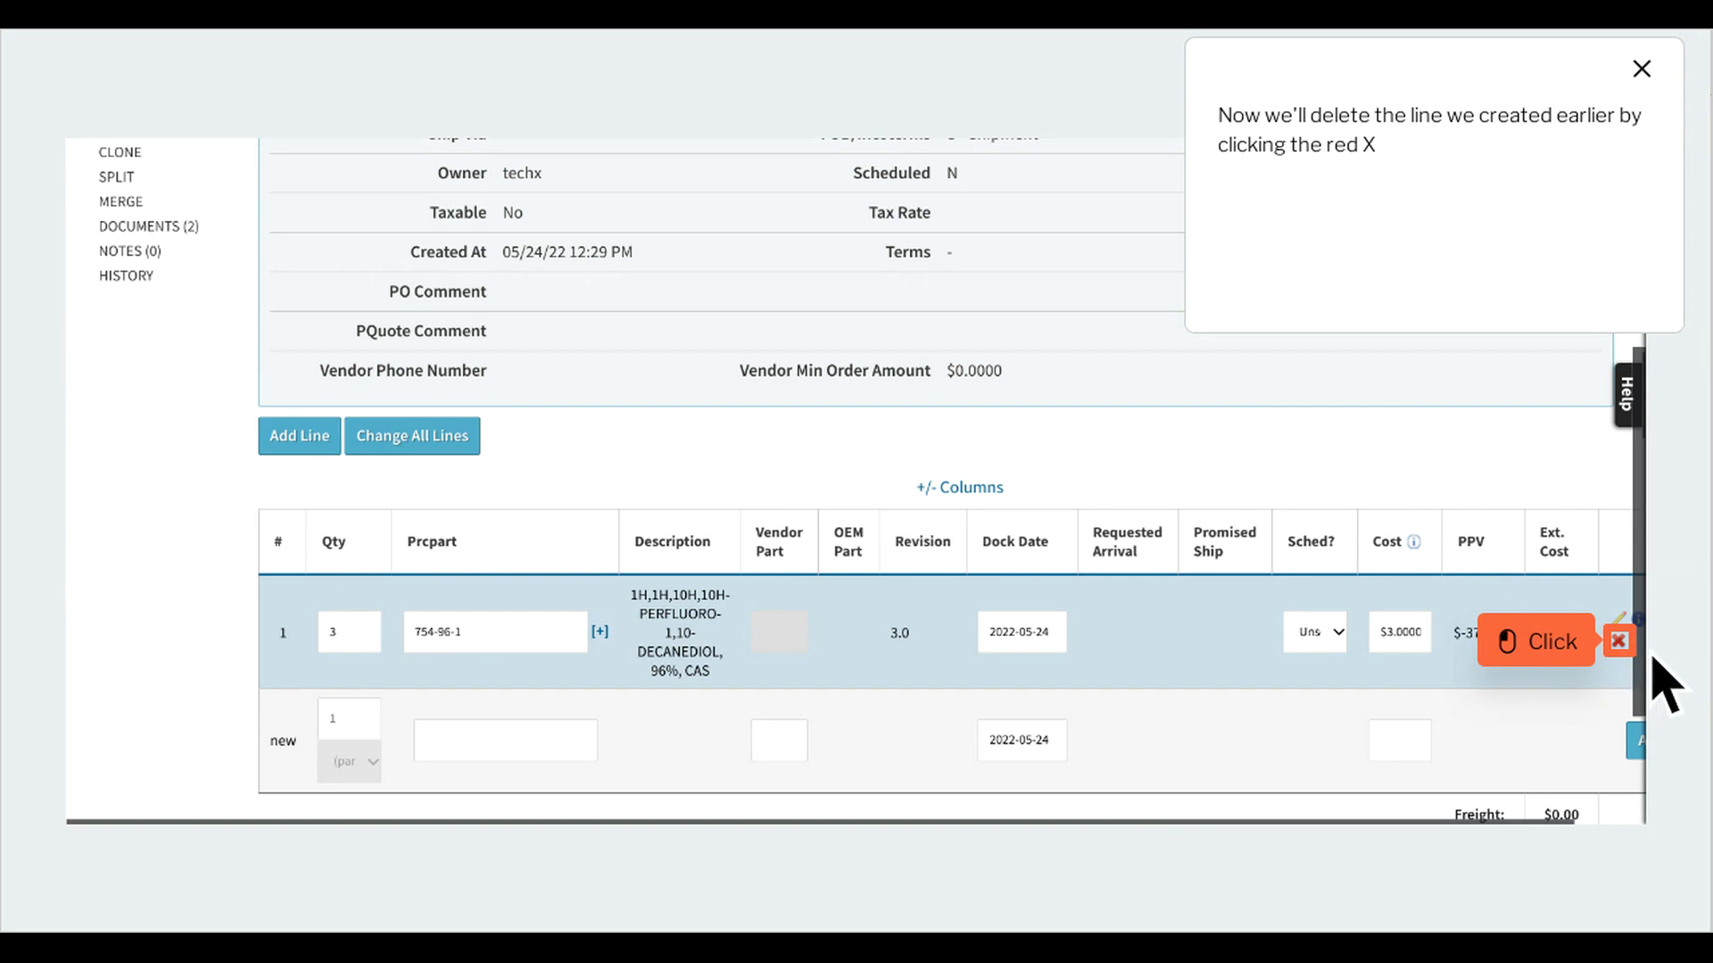
Delete the existing line from the purchase quote and fill in a new line for part 754-96-1 with quantity 64
click(1618, 640)
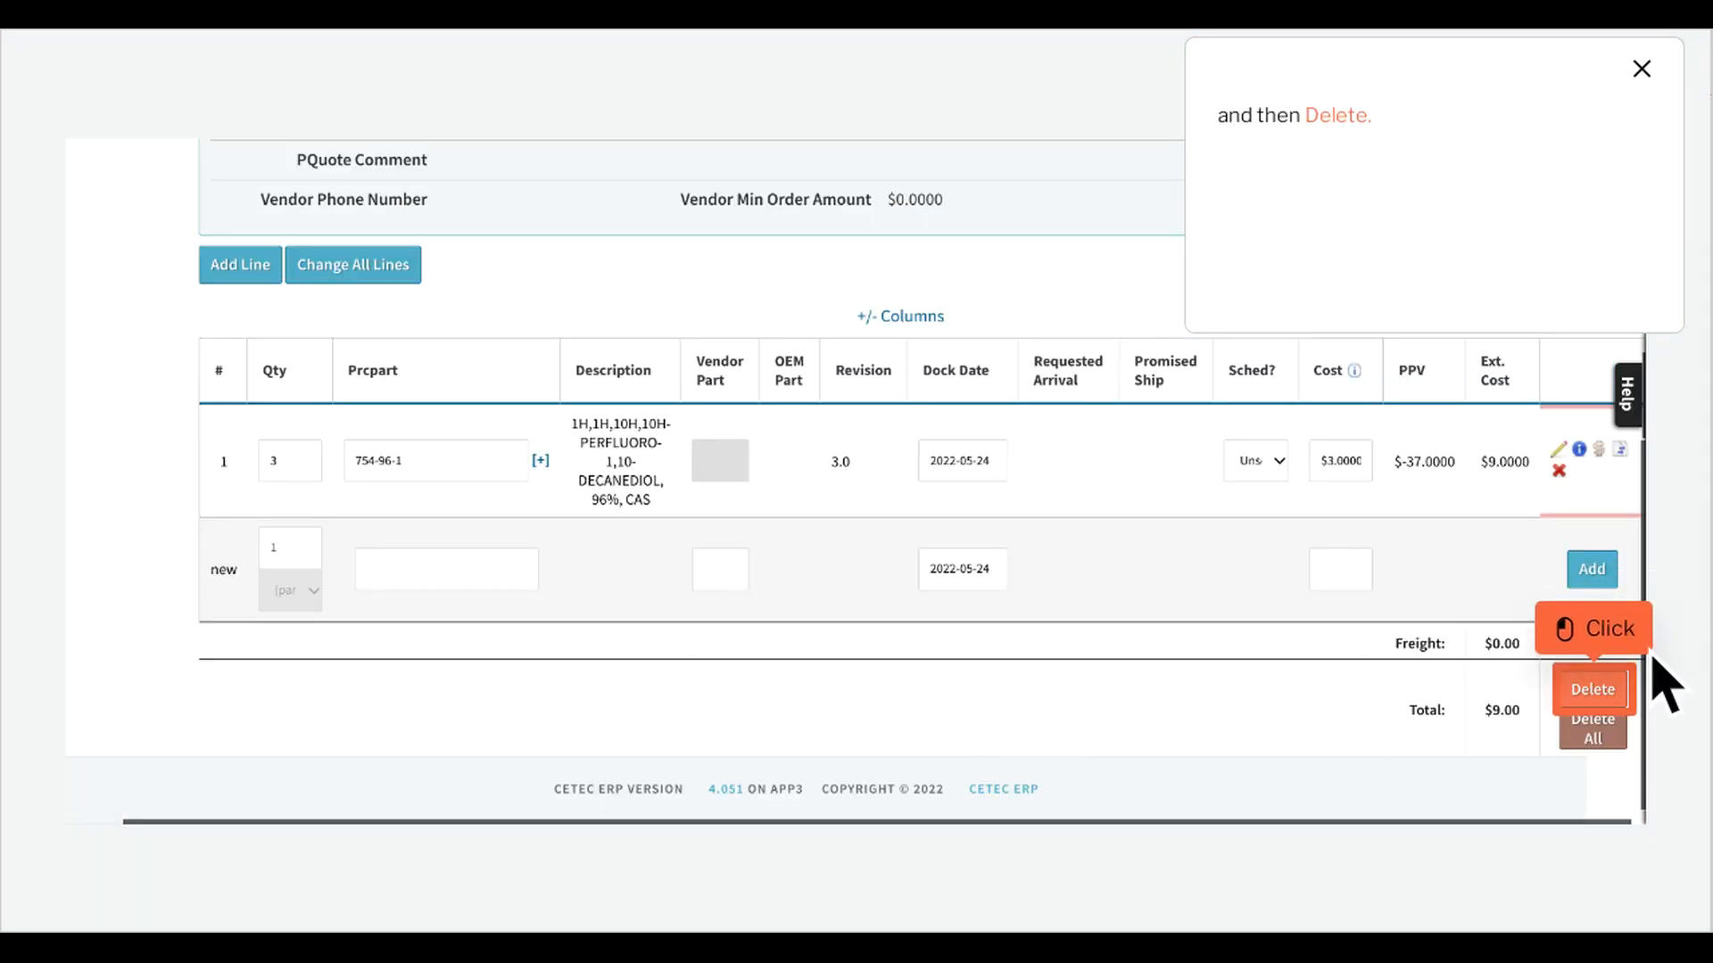
click(1625, 703)
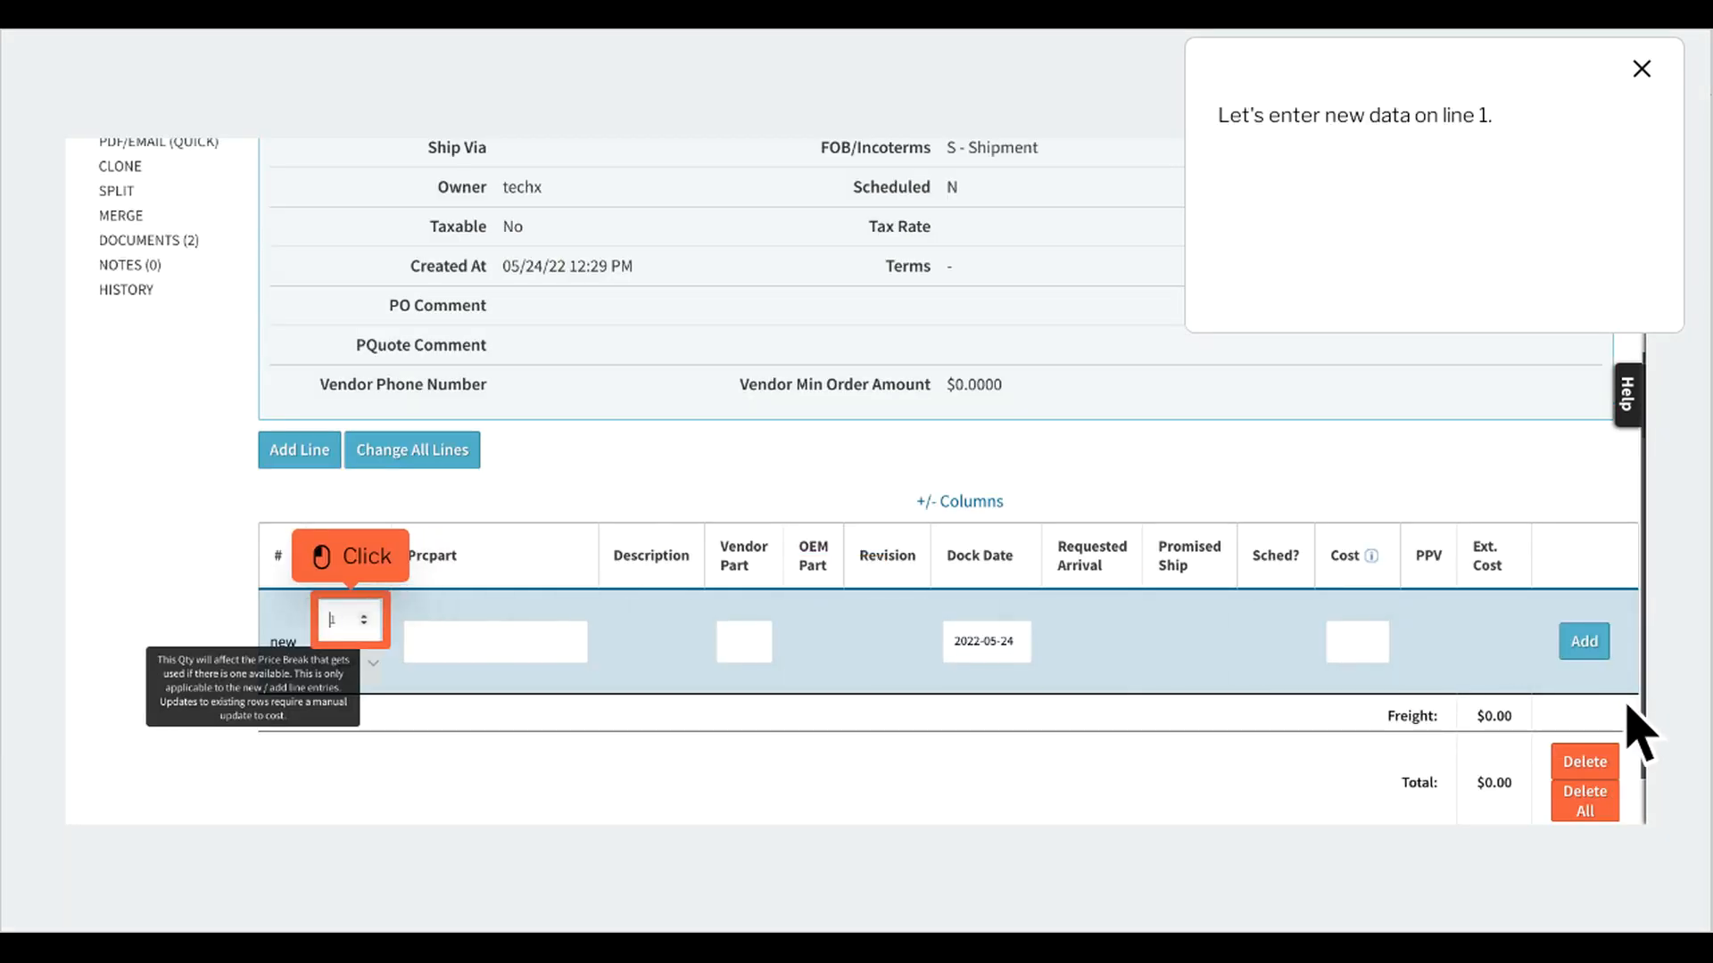
click(382, 631)
text(64)
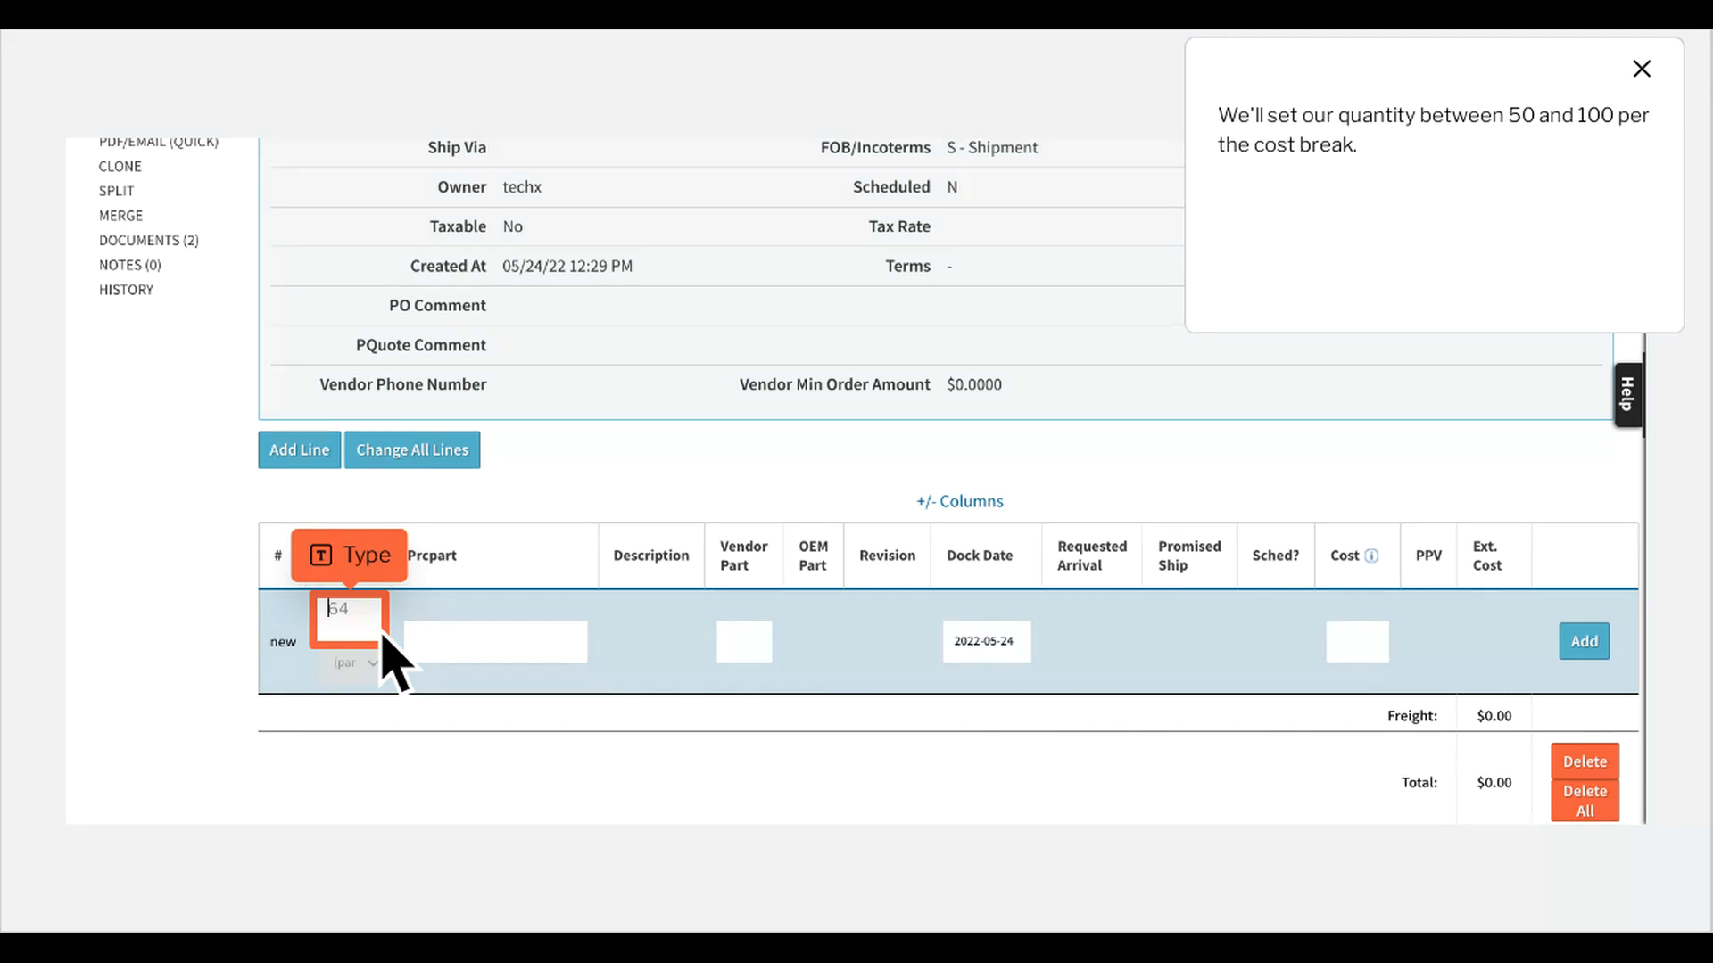
text(64)
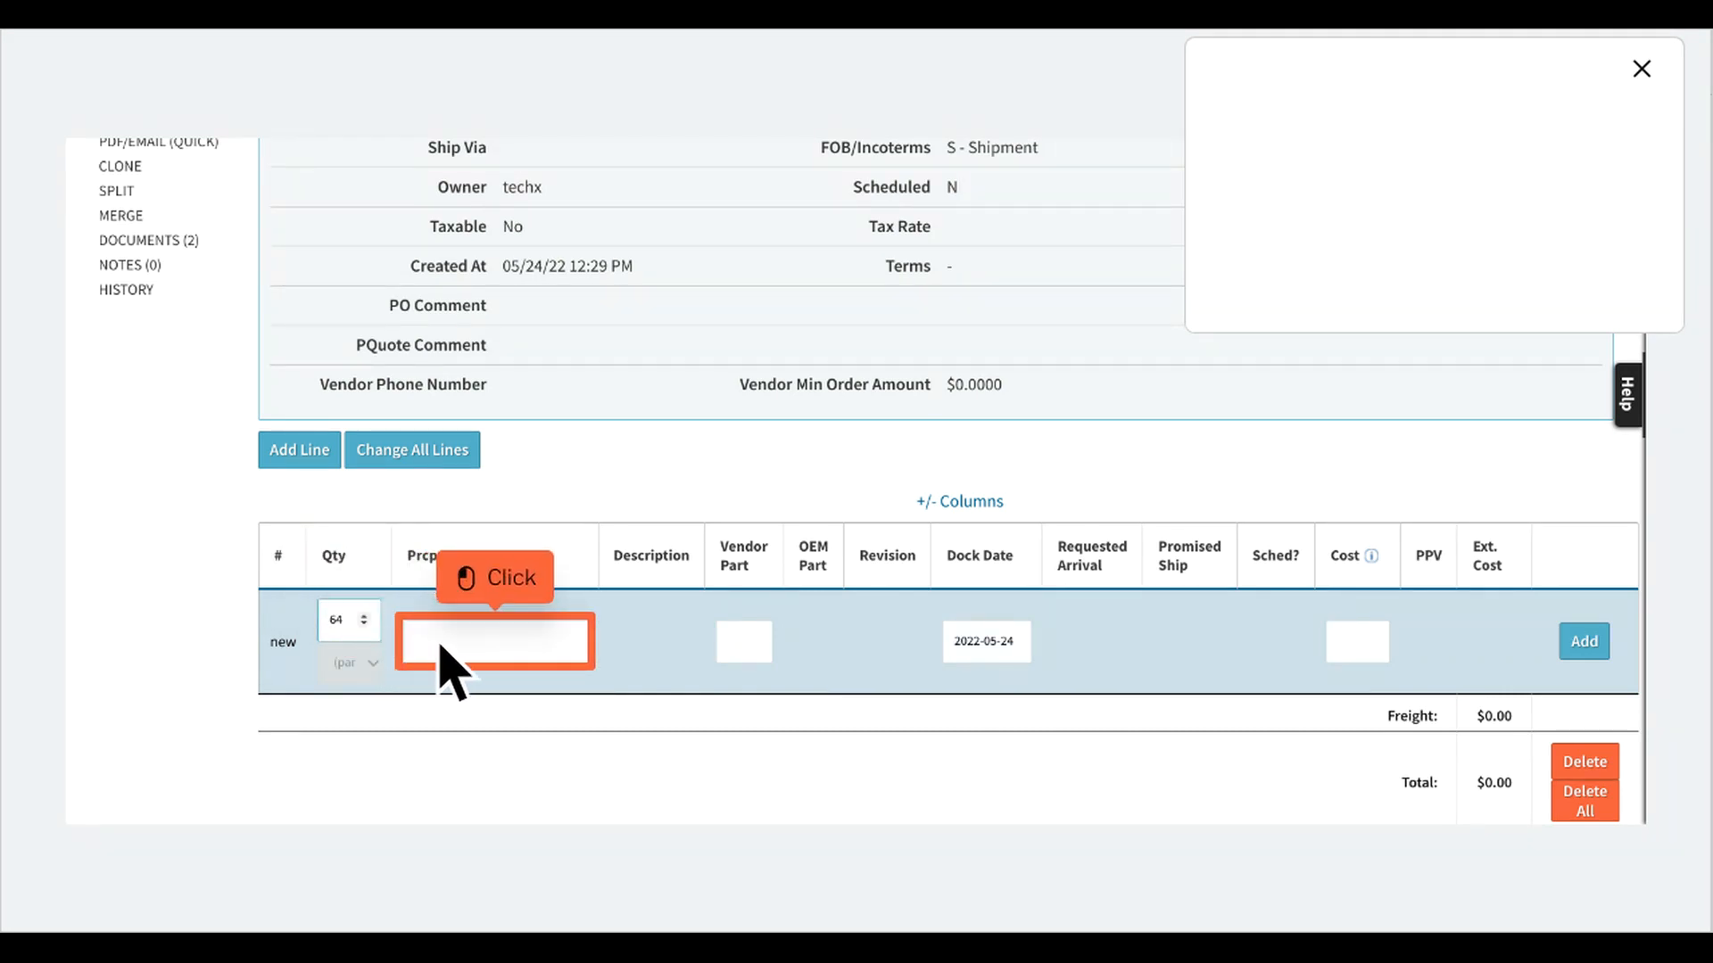
click(529, 658)
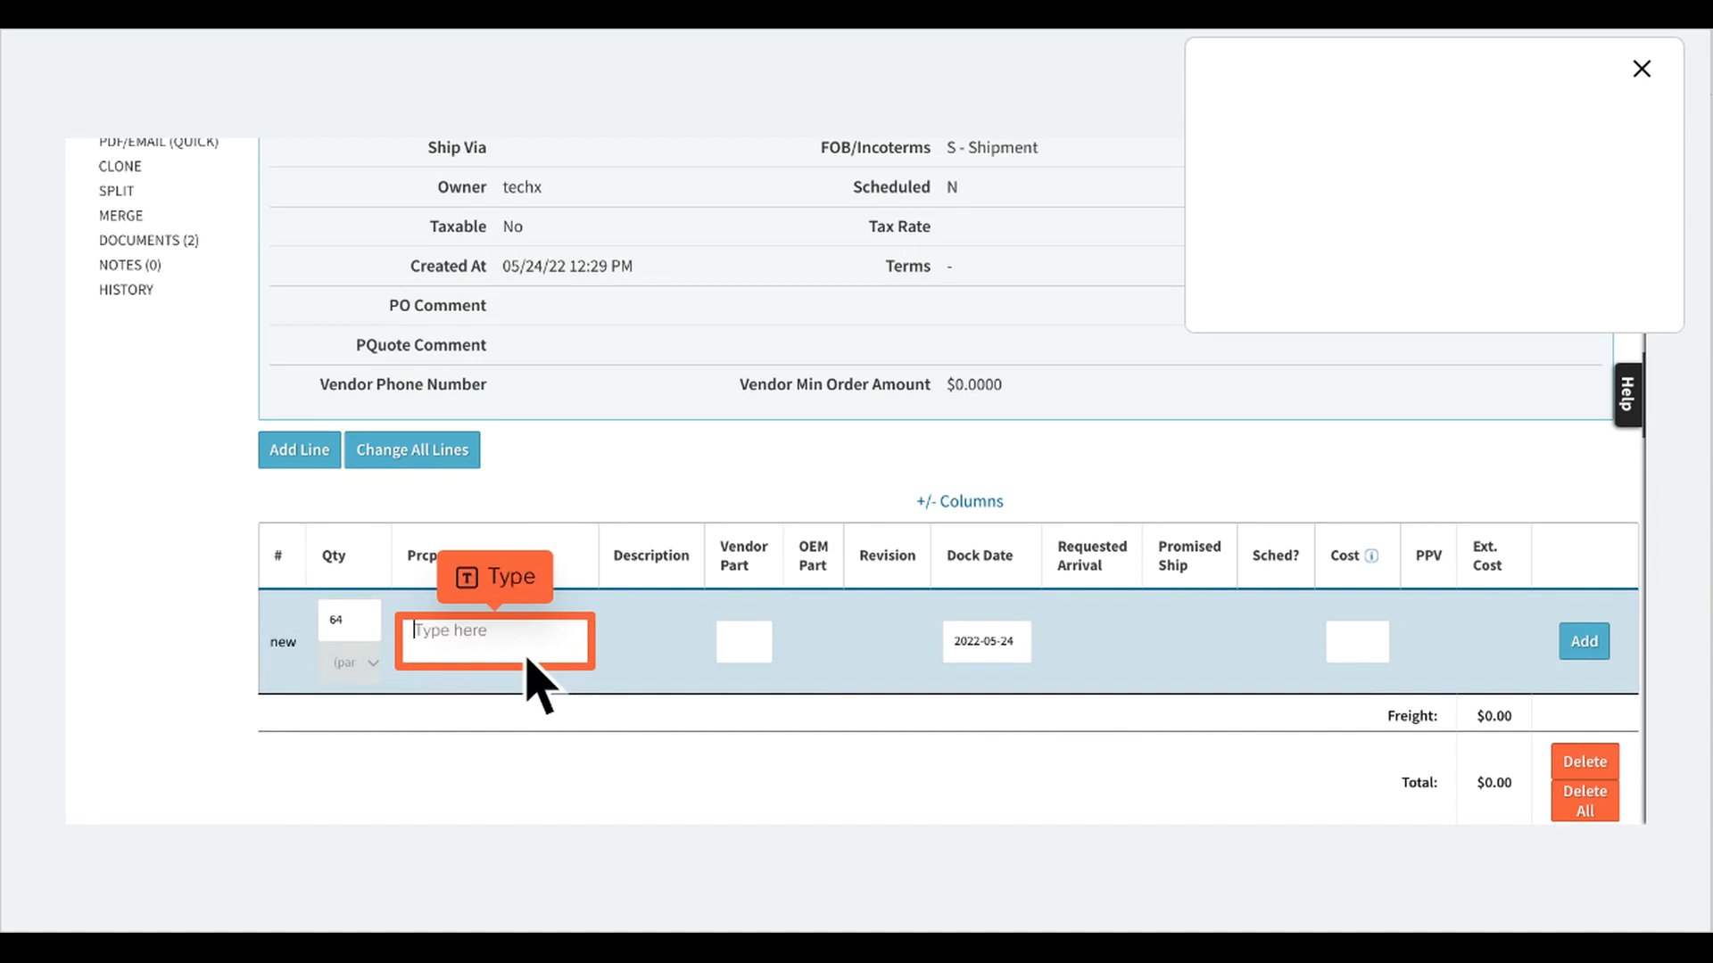
text(sodium bica)
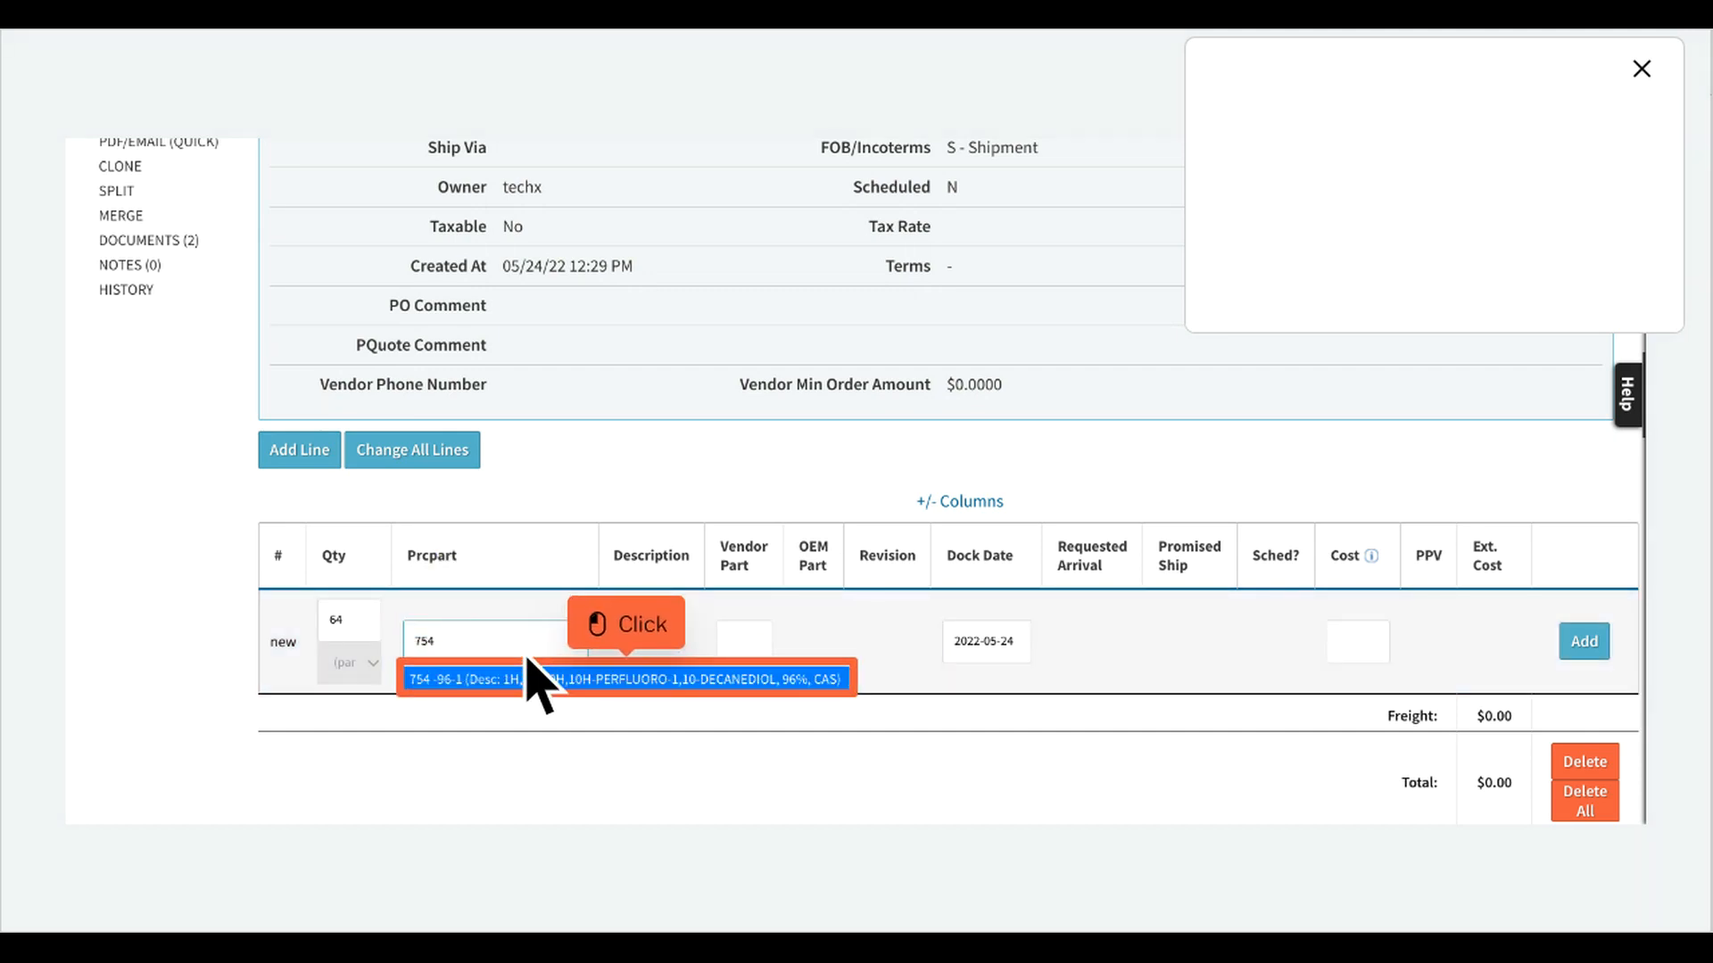
click(659, 688)
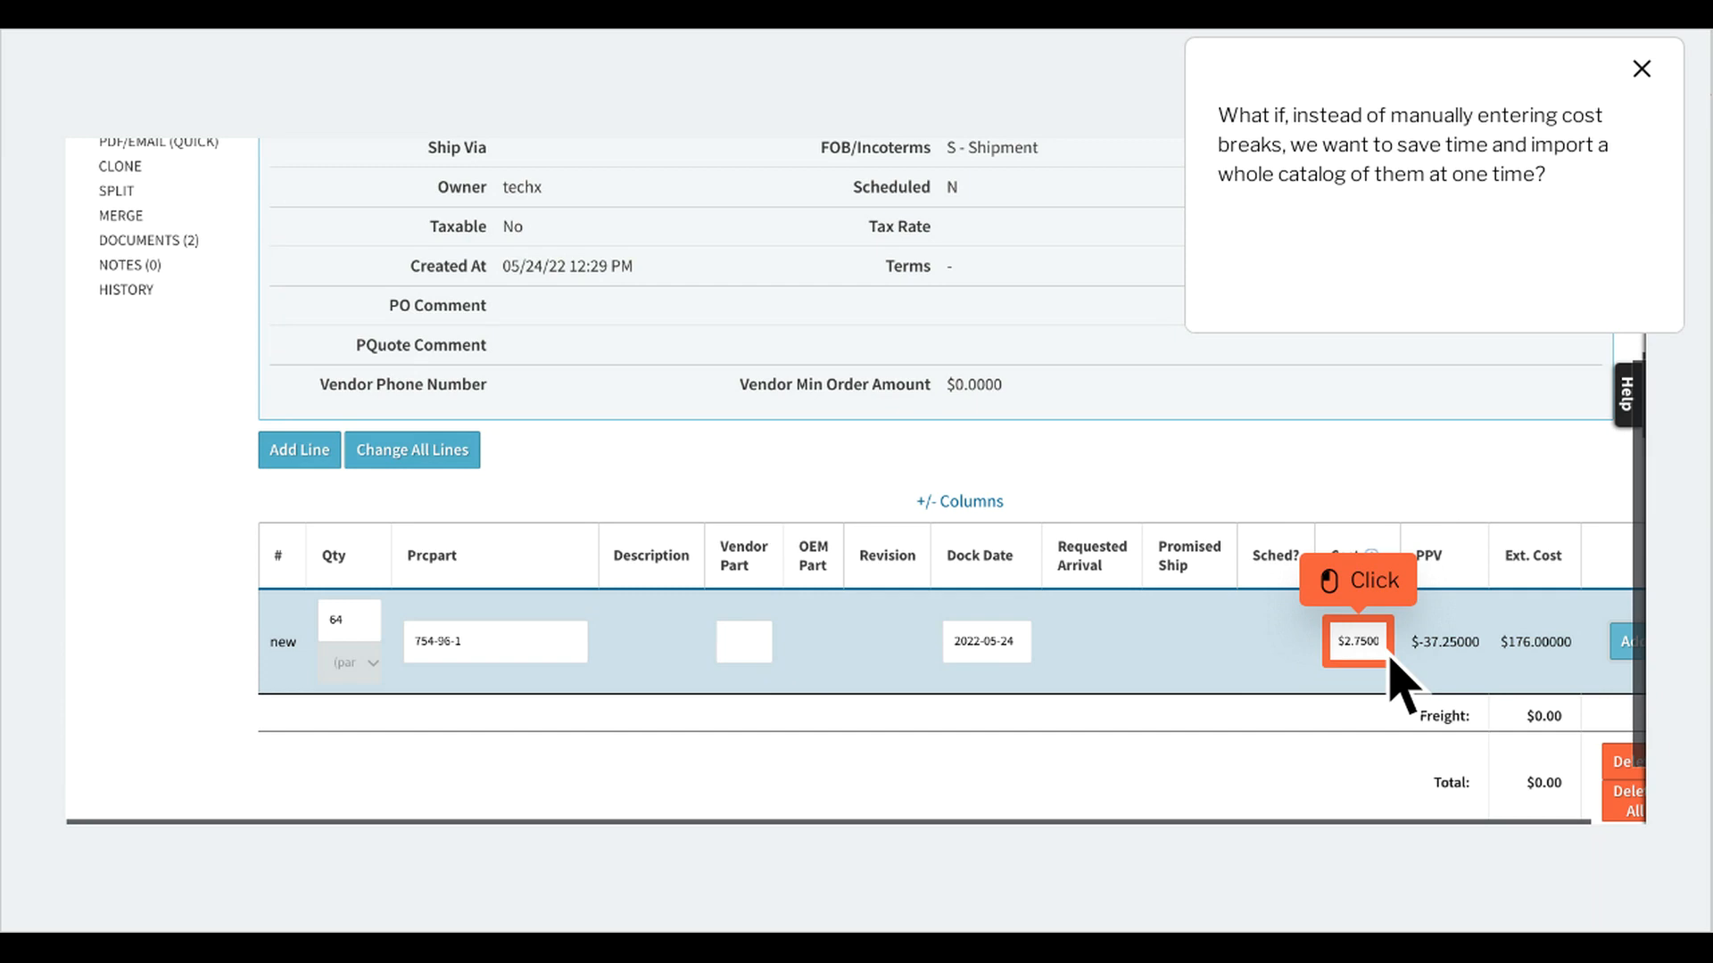
click(1388, 660)
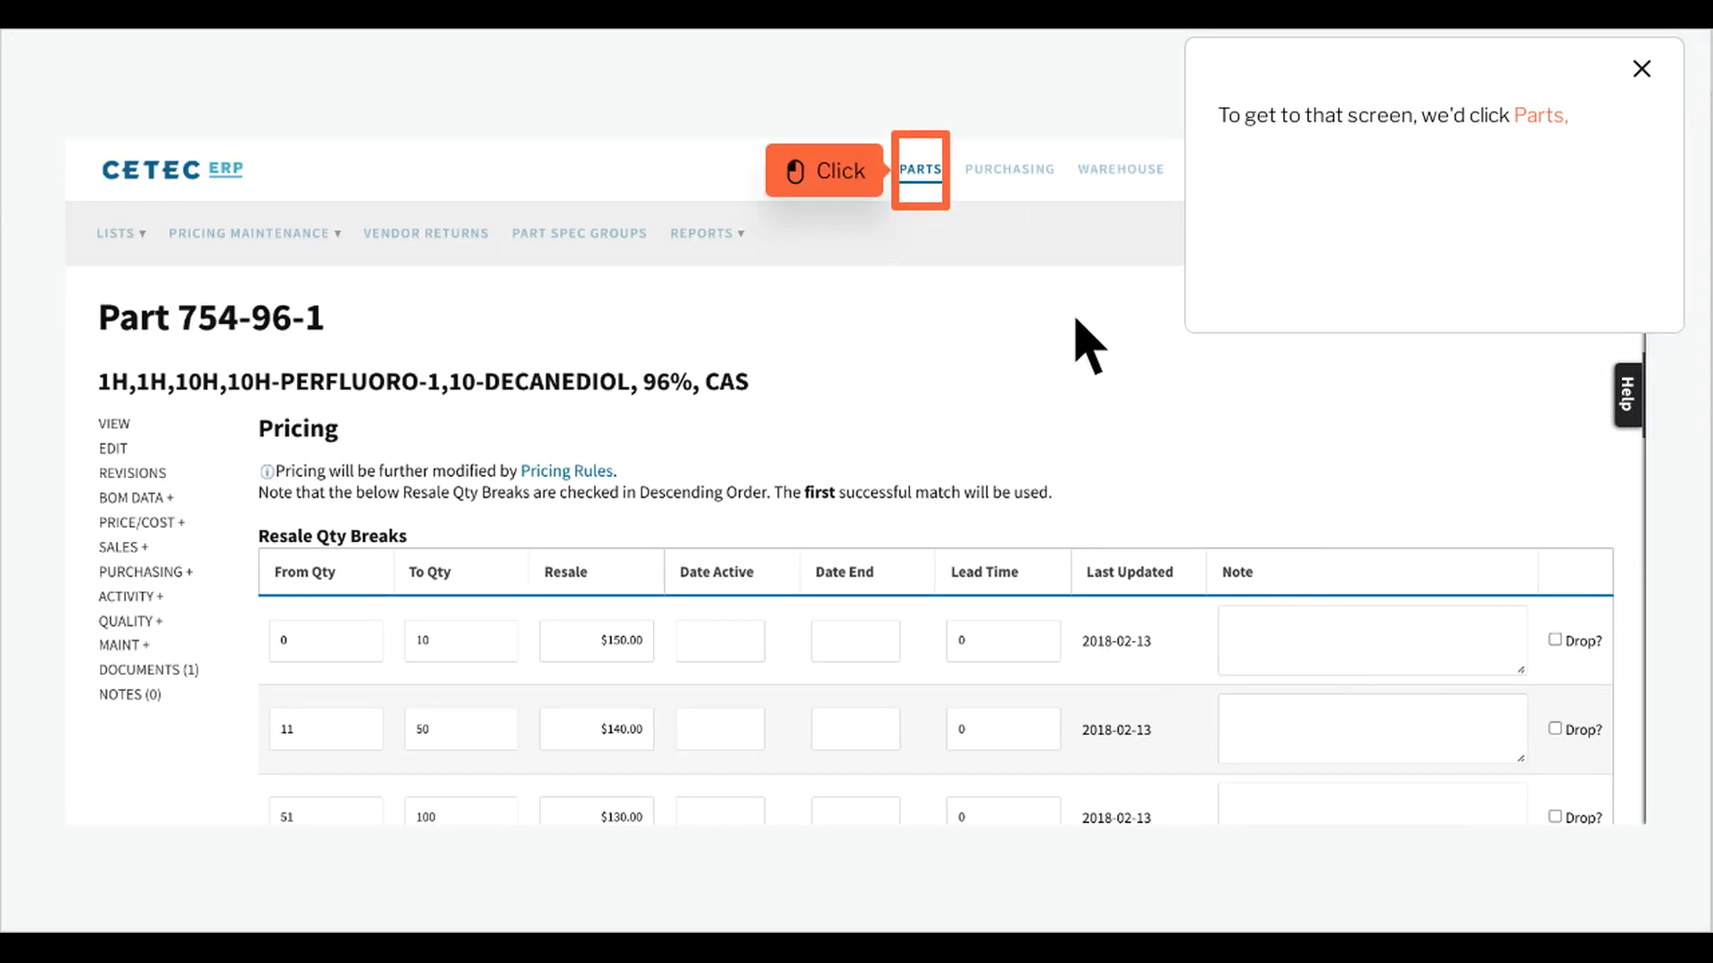
Open the Pricing / Costing Import page and run the import for a .csv pricing catalog
click(951, 189)
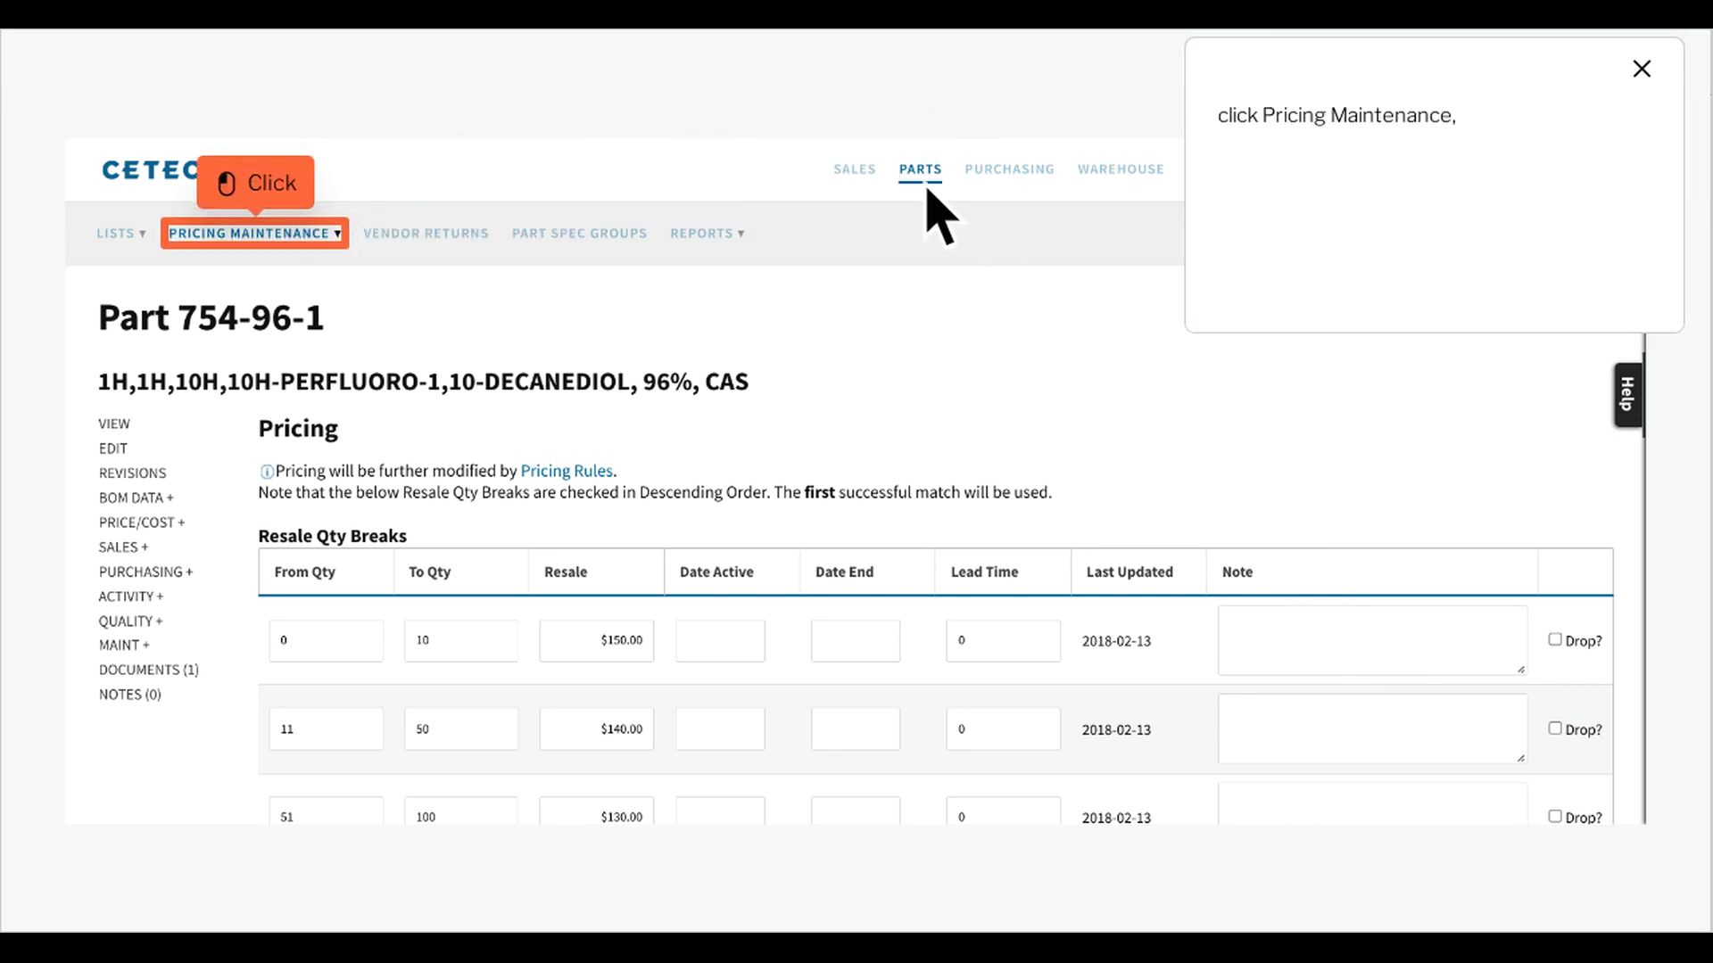
click(287, 250)
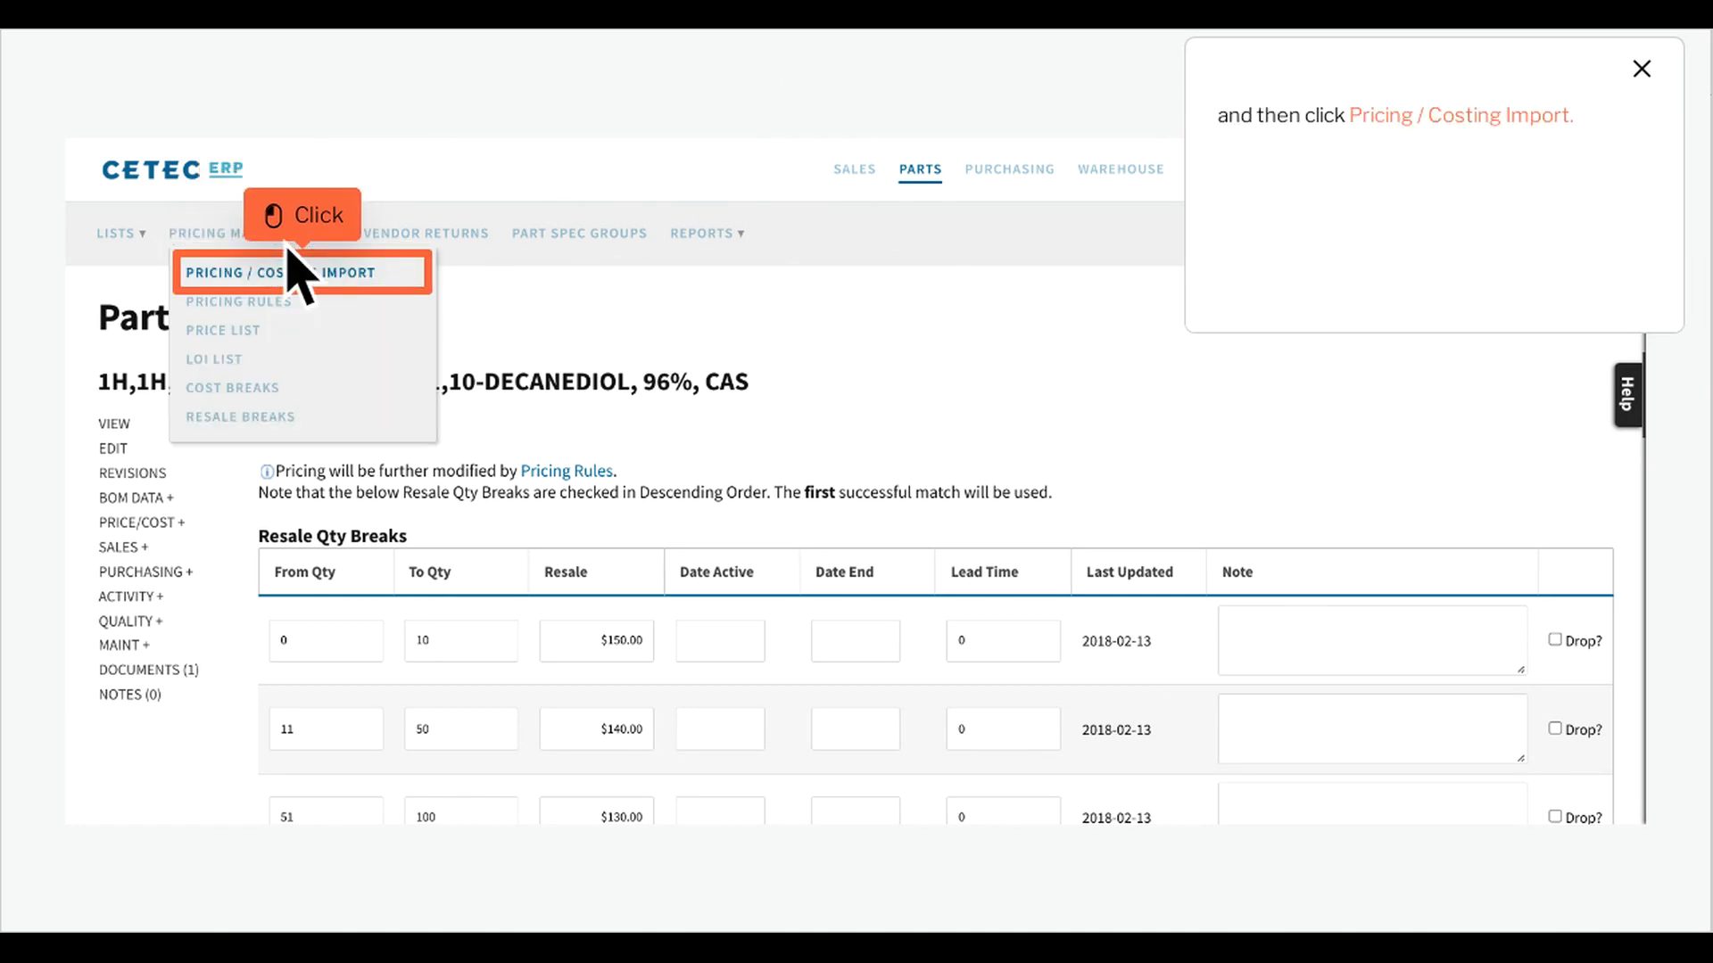
click(337, 284)
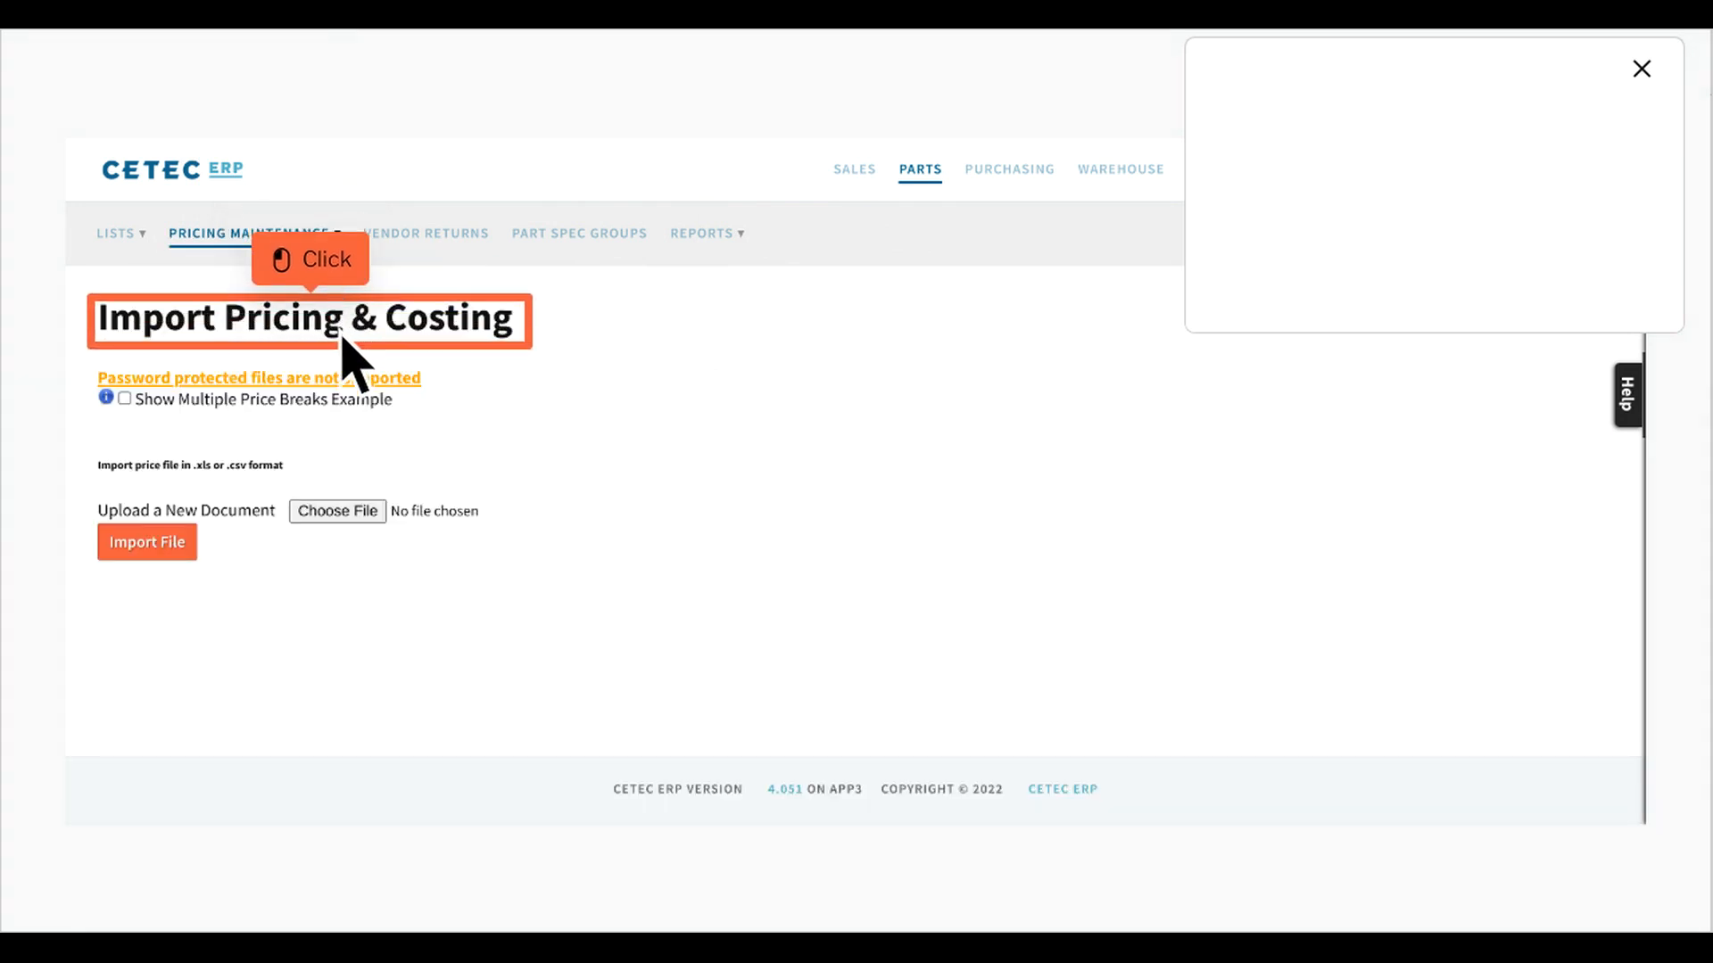
click(342, 337)
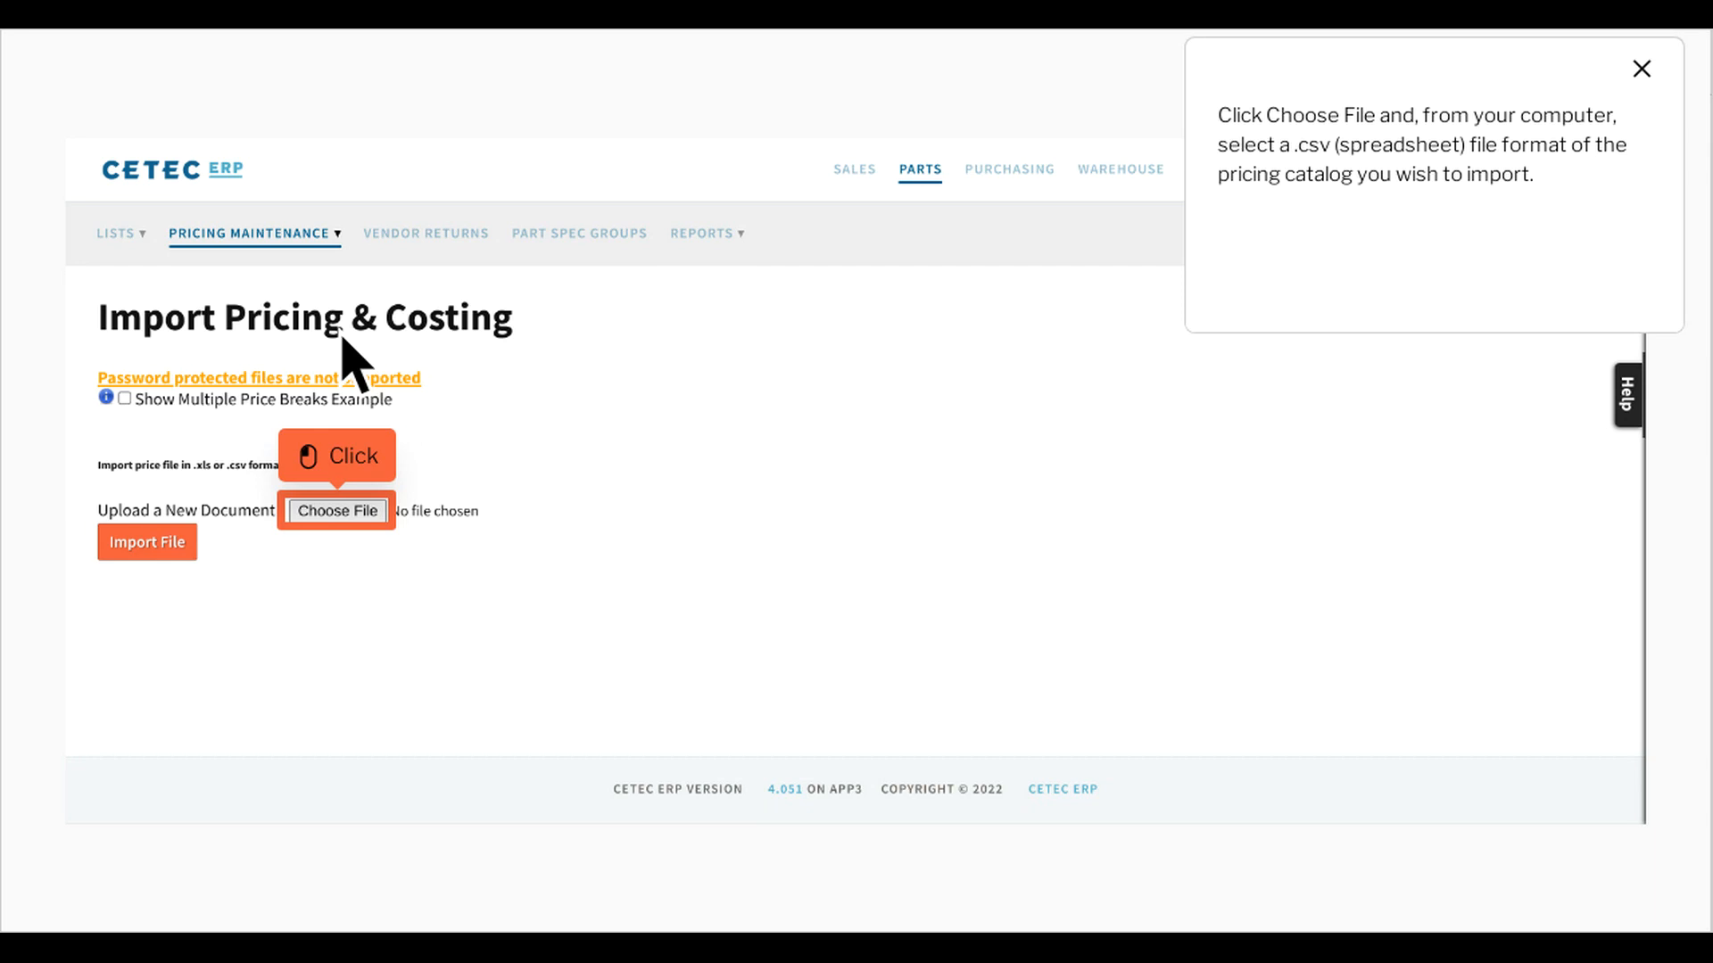
click(370, 522)
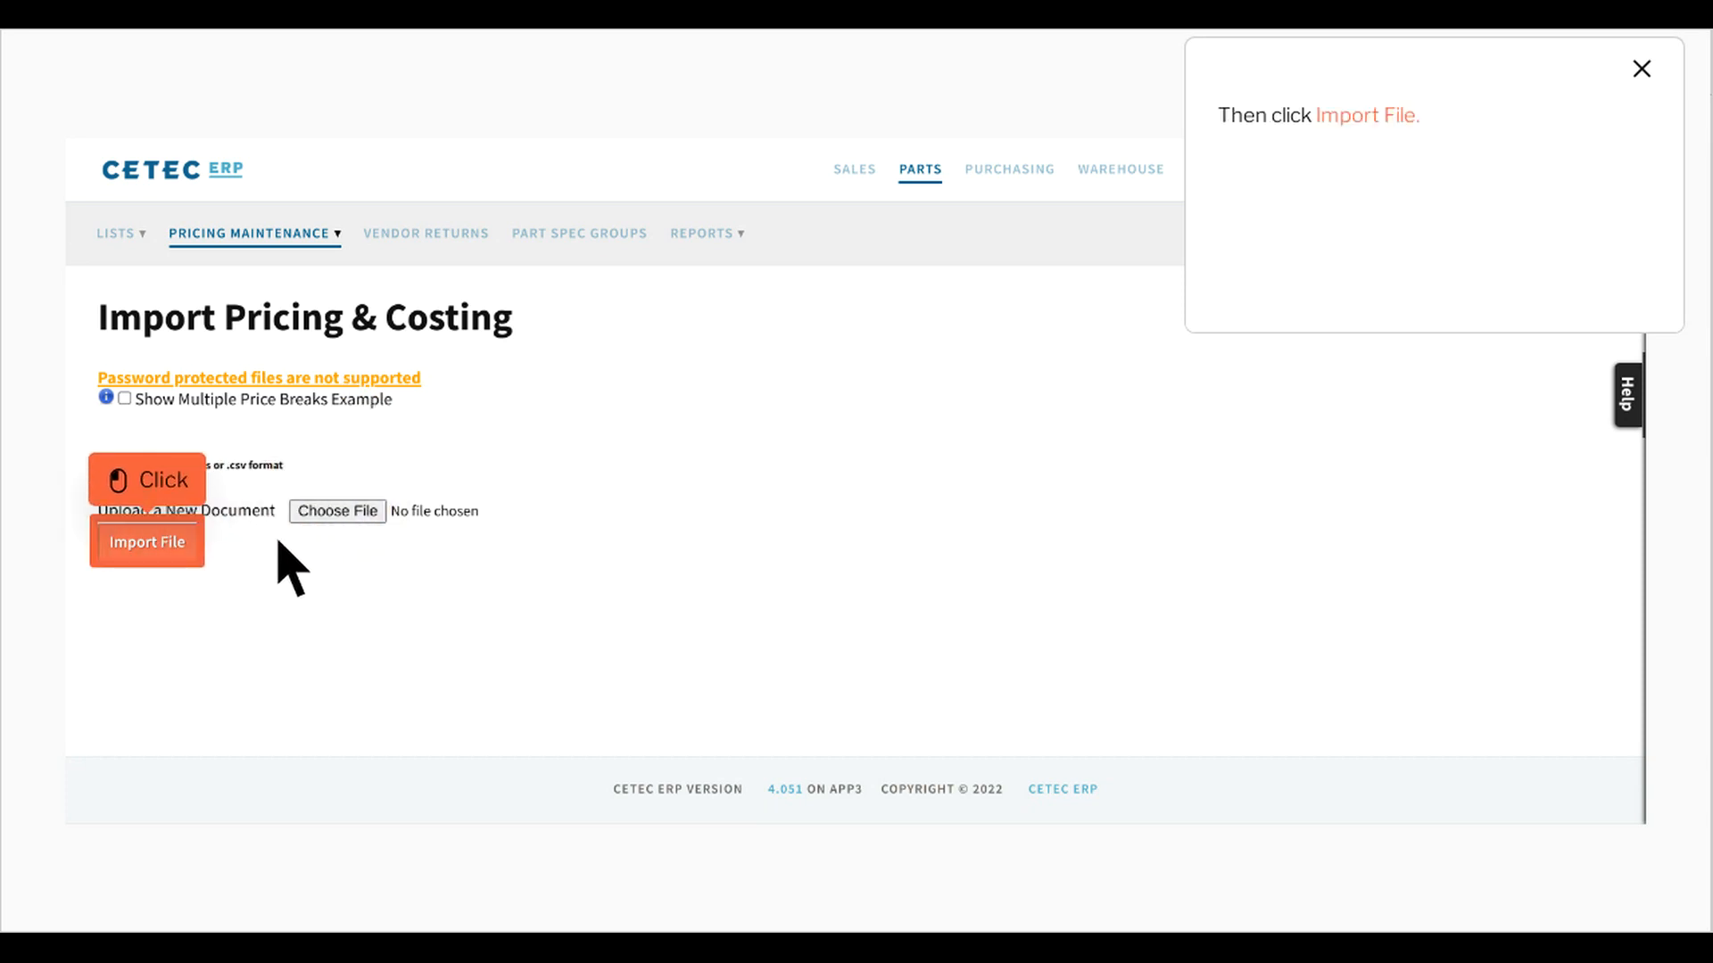
click(179, 558)
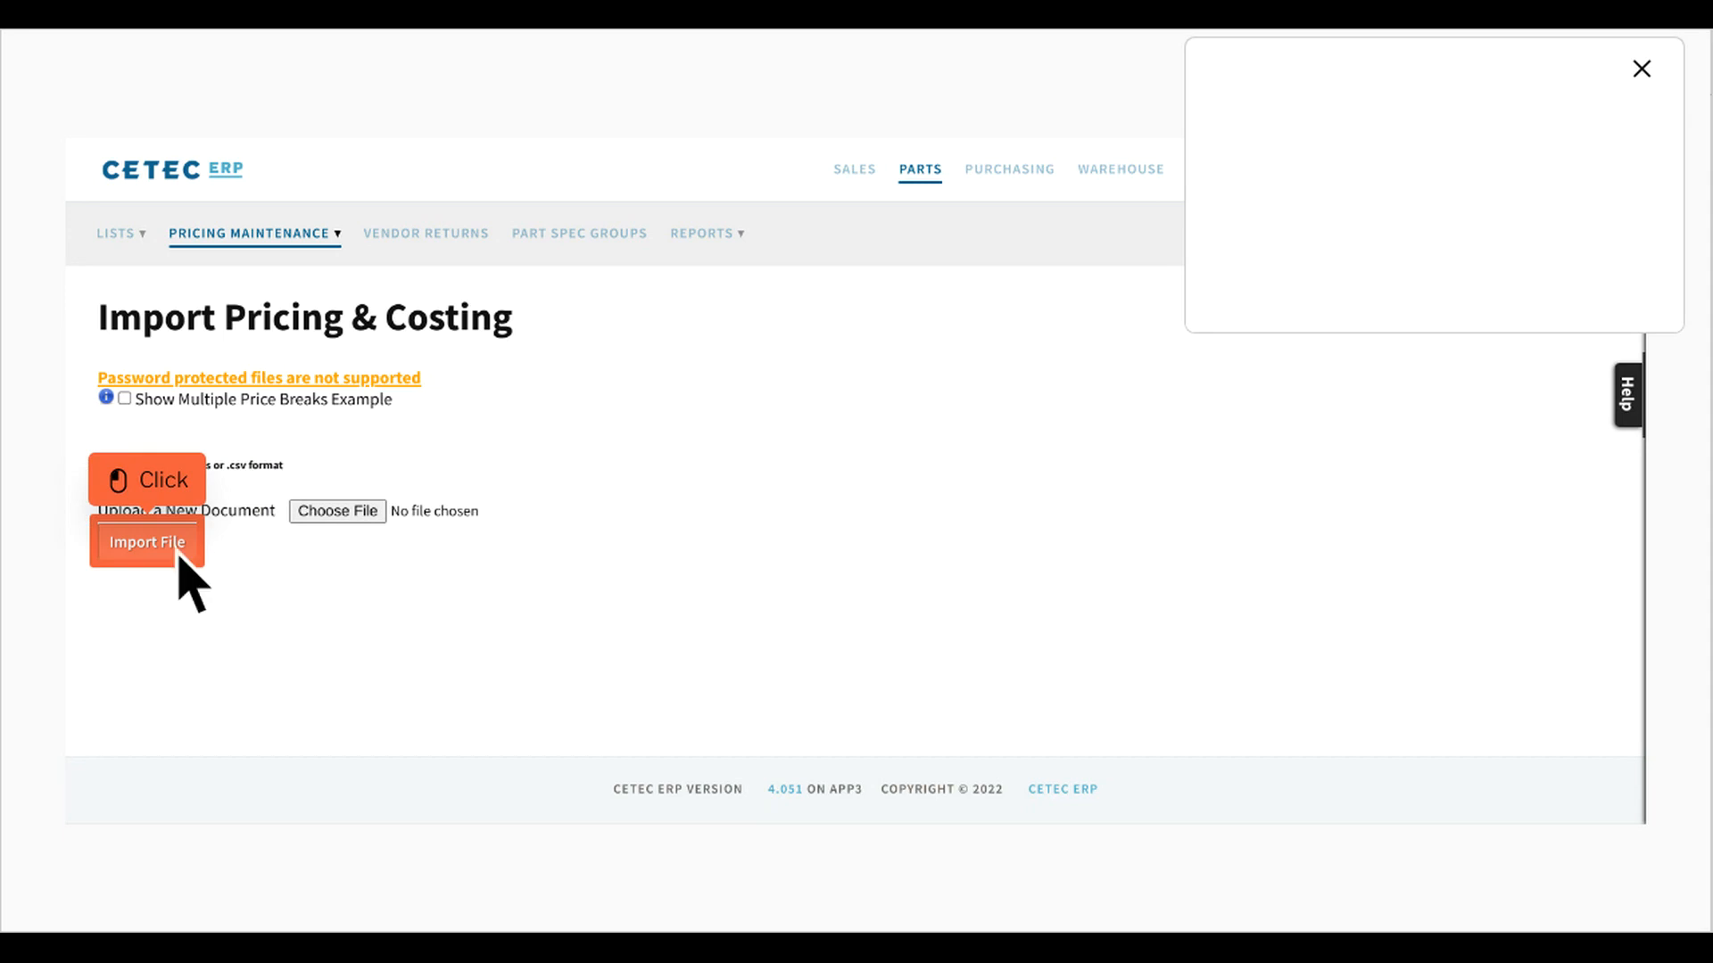